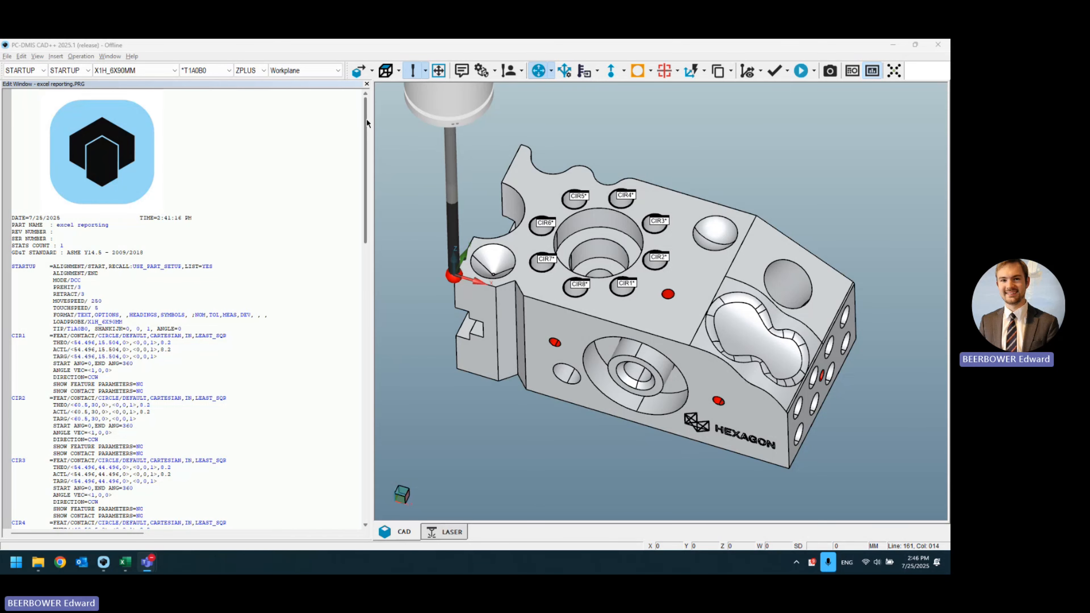
- Start a new Excel Form Report command at the end of the measurement routine and enlarge its dialog
drag(366, 119, 355, 439)
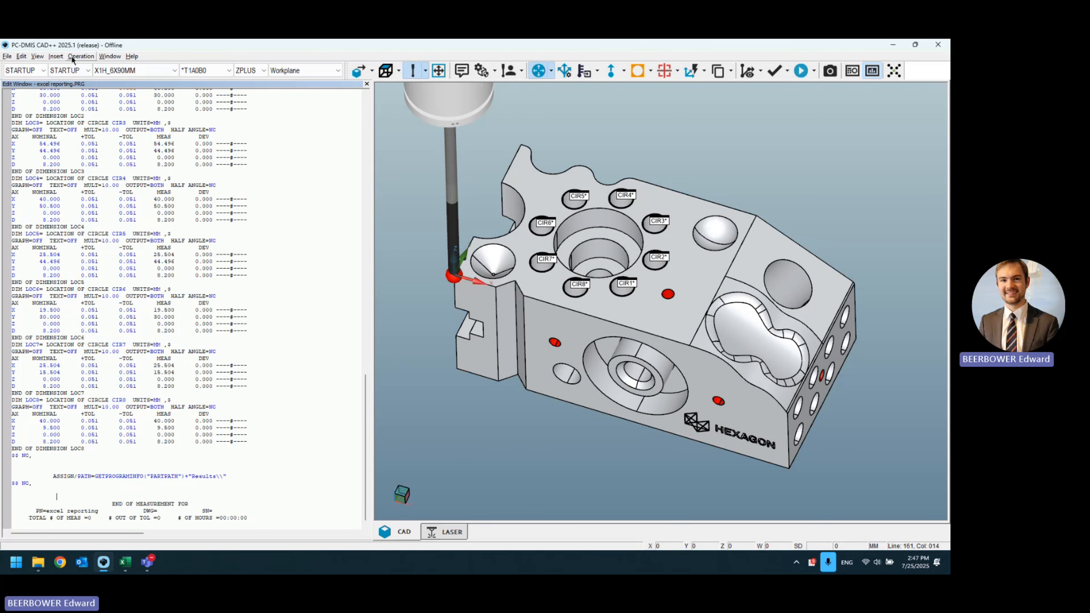
click(57, 56)
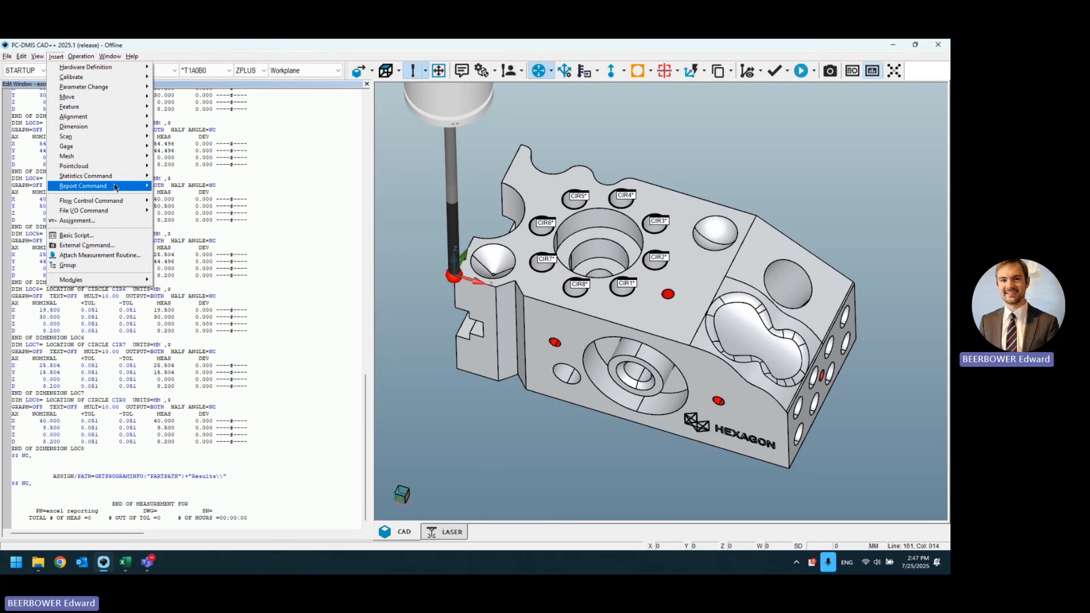
mouse_move(115, 186)
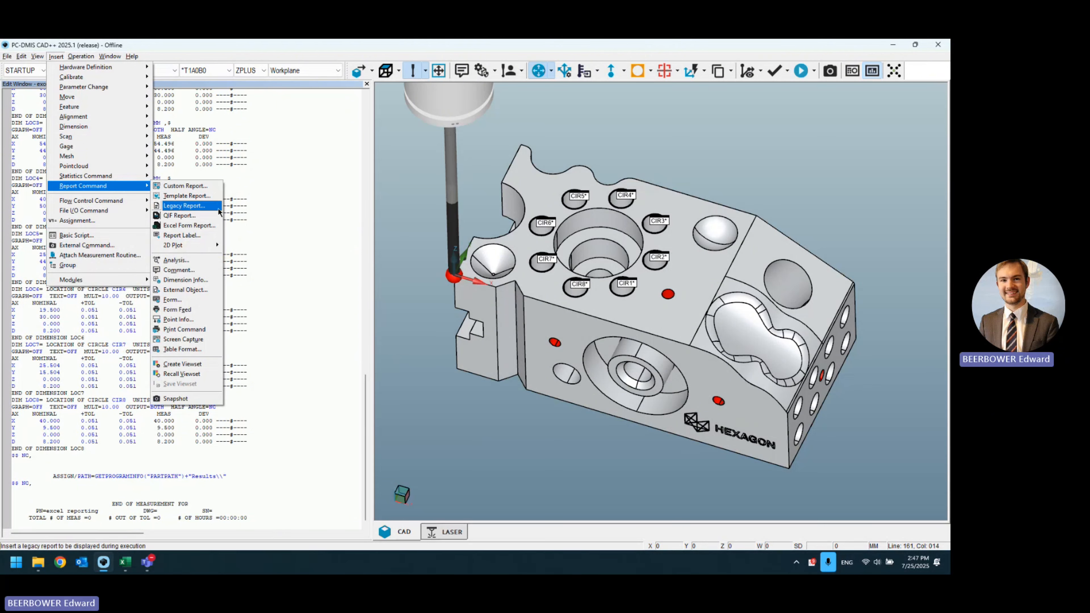
click(200, 226)
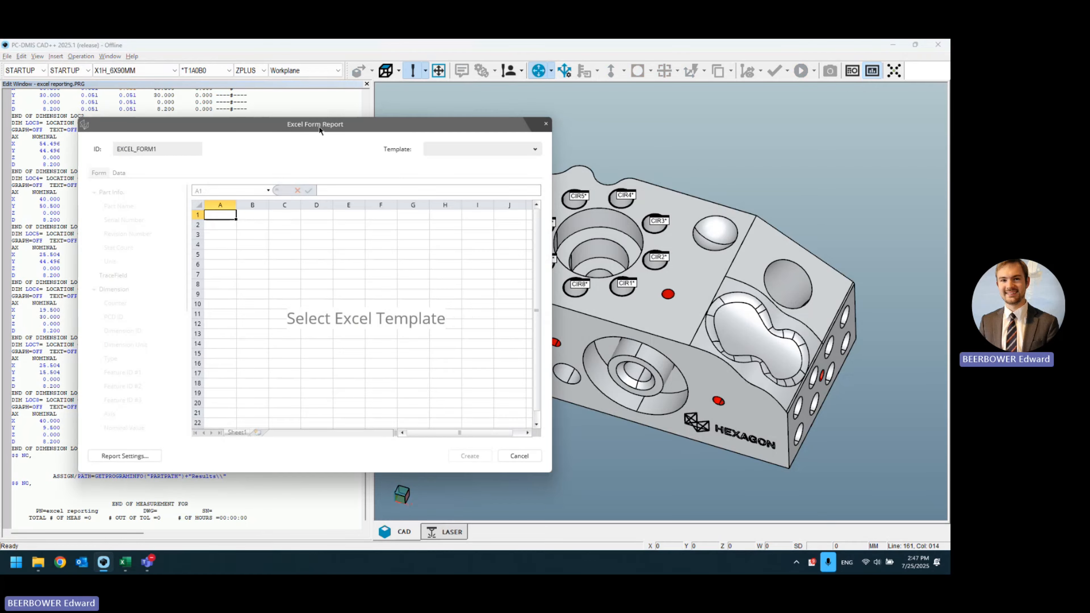
drag(319, 124, 289, 68)
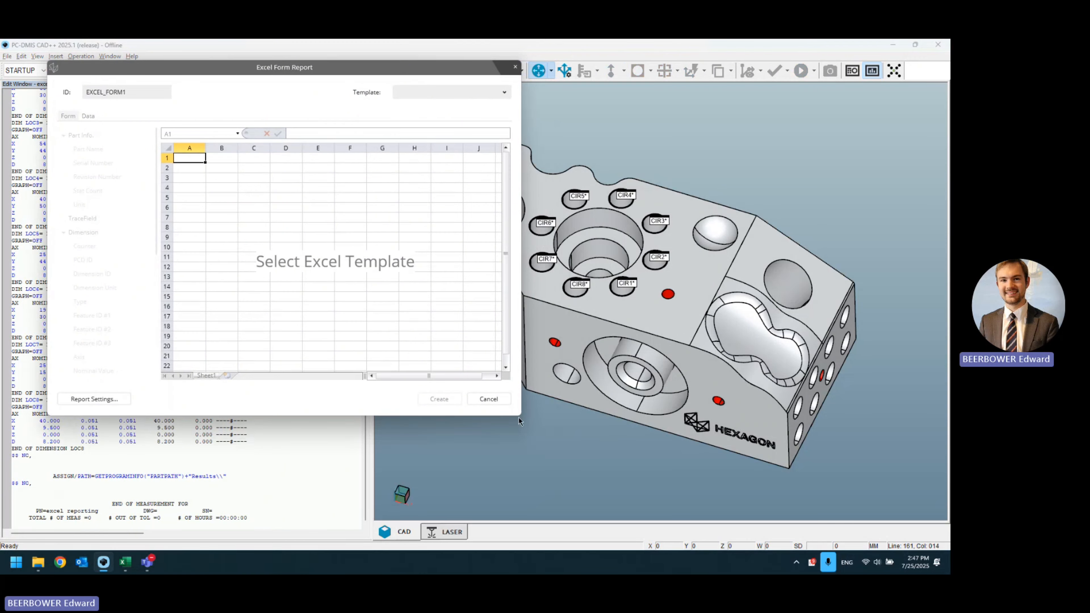
drag(518, 412, 764, 507)
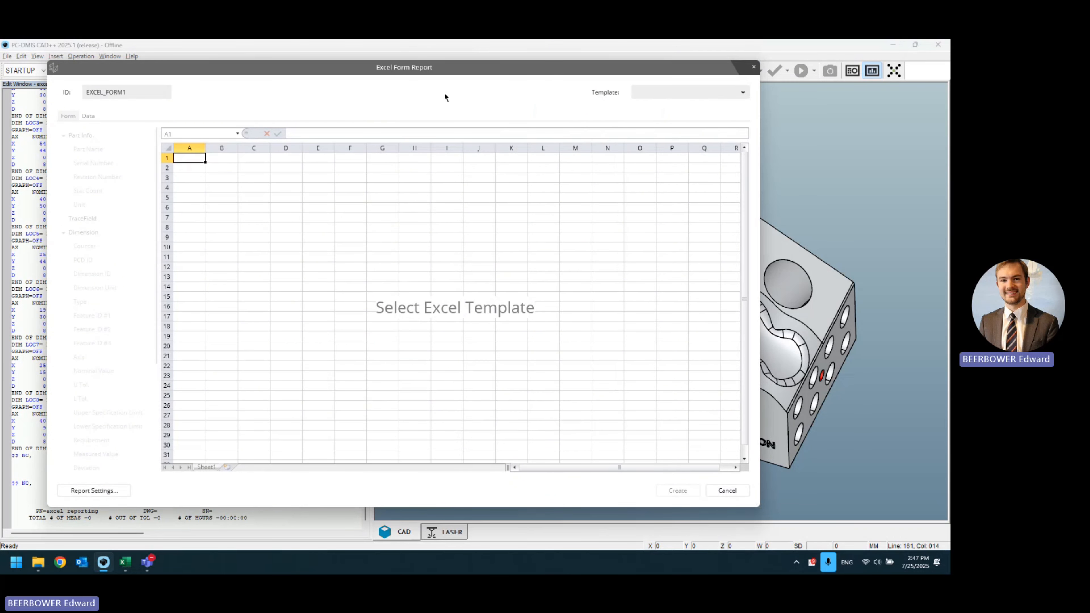
- Load the AS9102 template into the Excel form report and widen the dialog to show the whole form
double_click(146, 91)
click(146, 91)
click(677, 92)
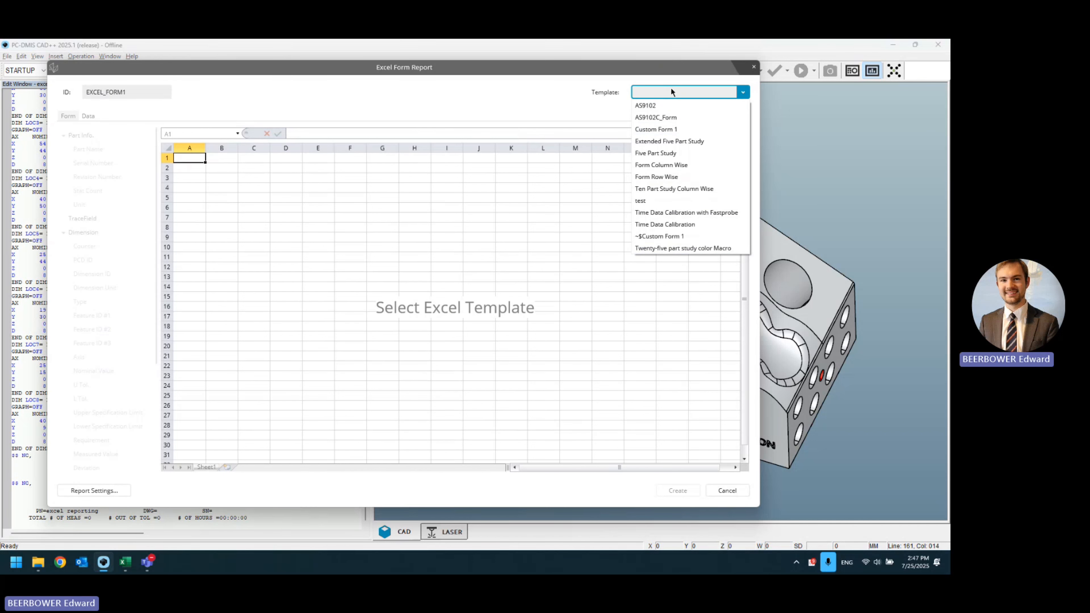
click(690, 105)
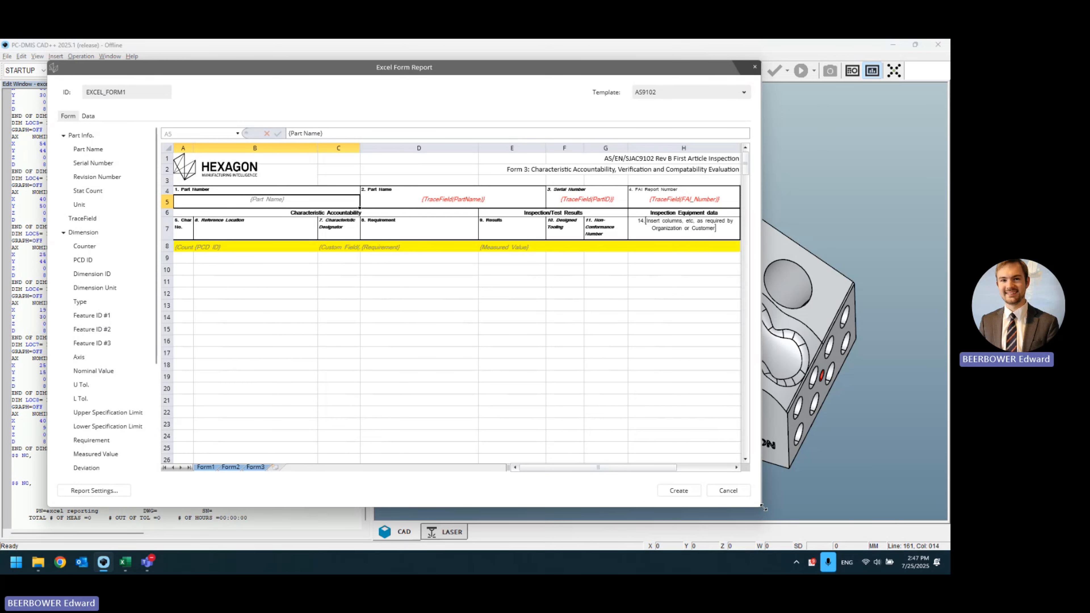
drag(761, 508, 892, 541)
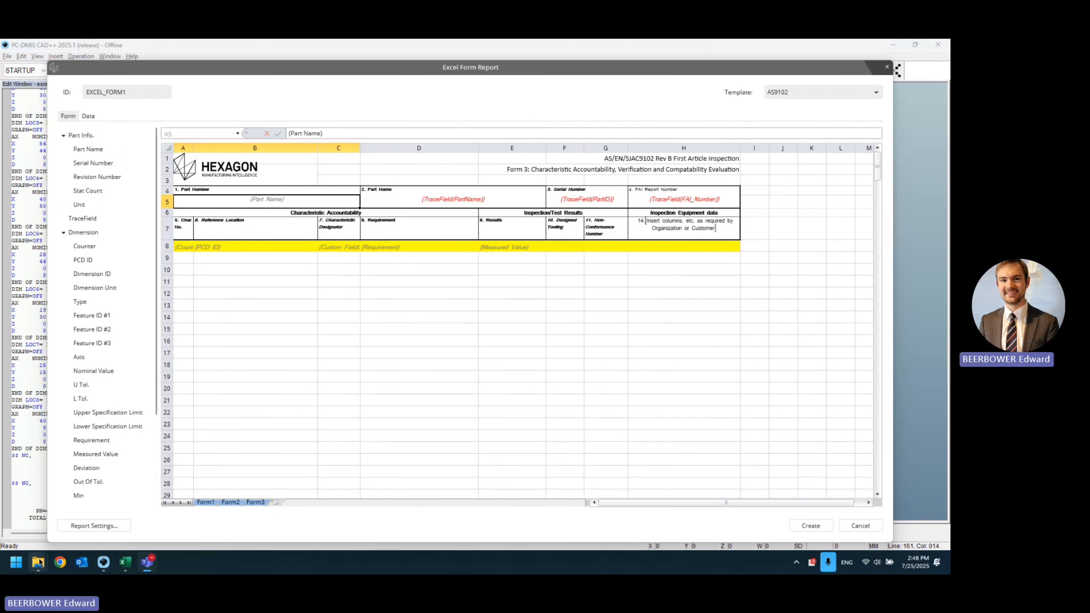
- Look through the available template files in the ExcelFormReport Templates folder in File Explorer, and return to the report
mouse_move(40, 561)
click(169, 503)
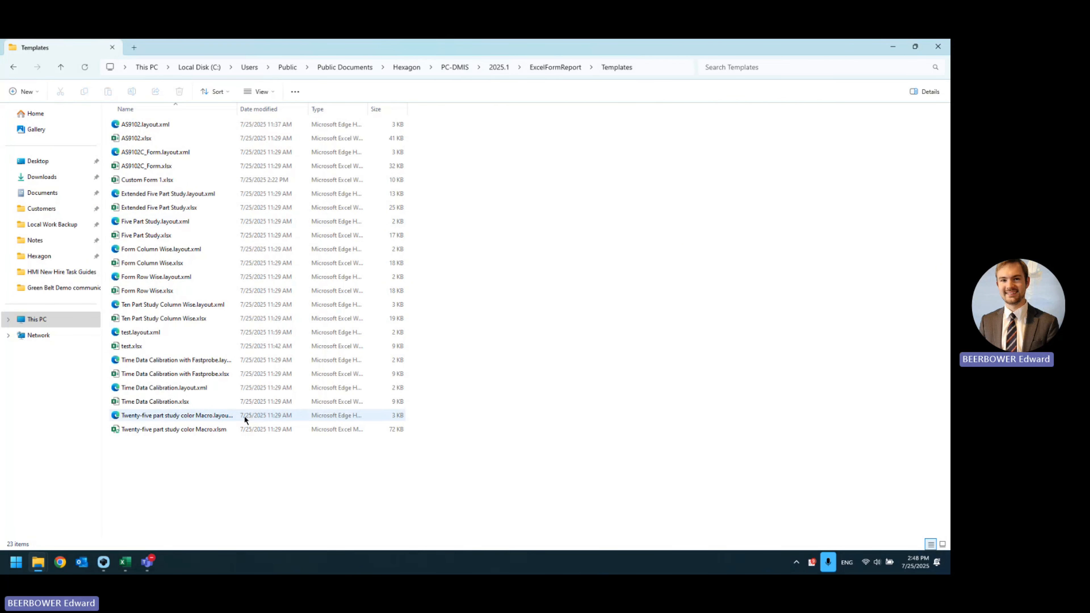
click(893, 46)
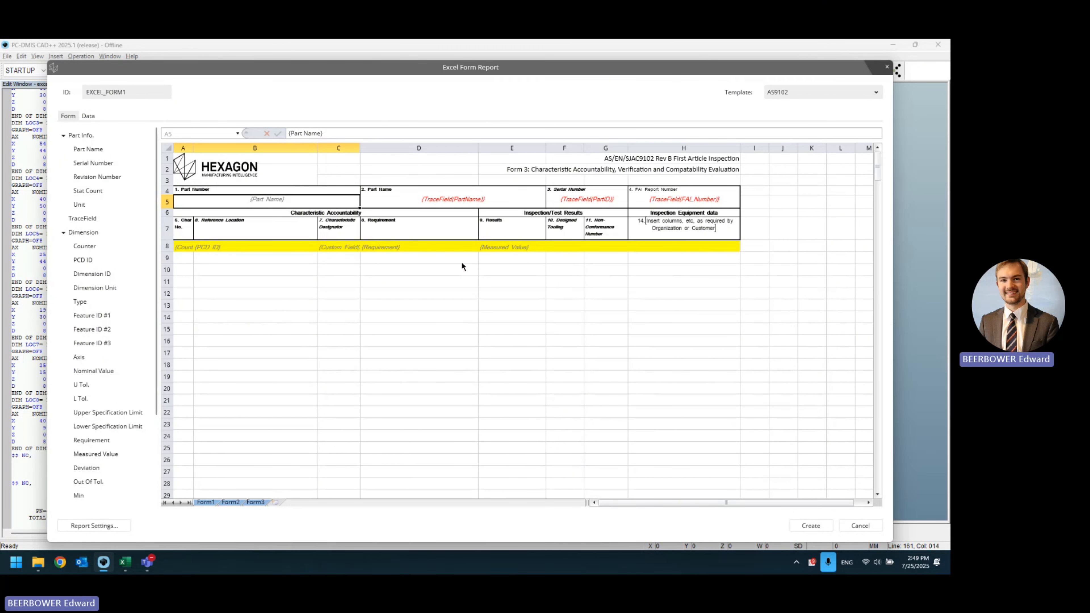
- Review the dimensions included in the report data and the tolerance filter options, and return to the form layout
click(90, 118)
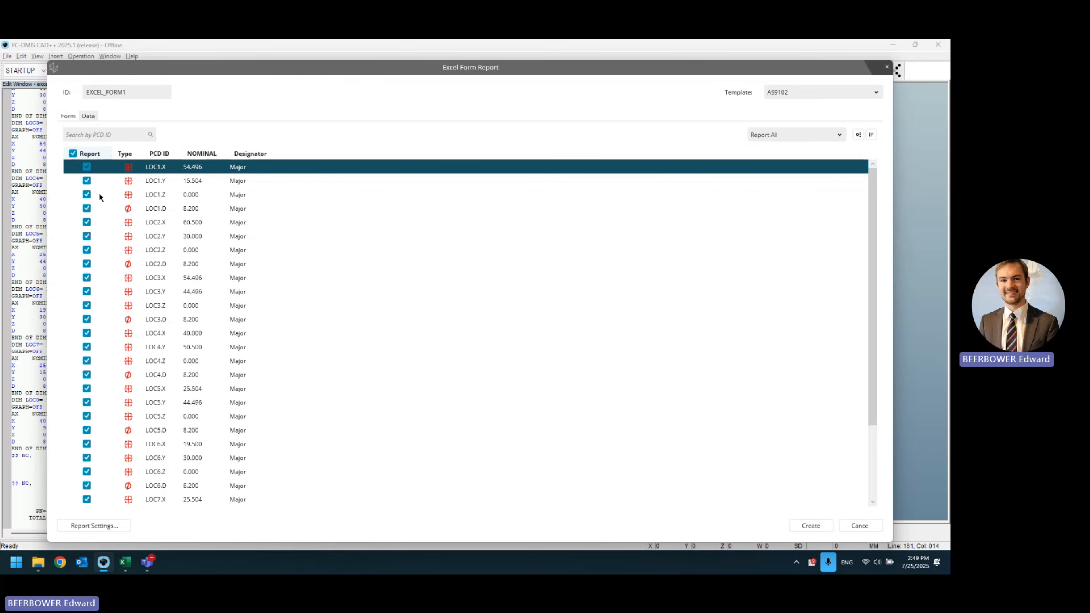
scroll(179, 407, down, 3)
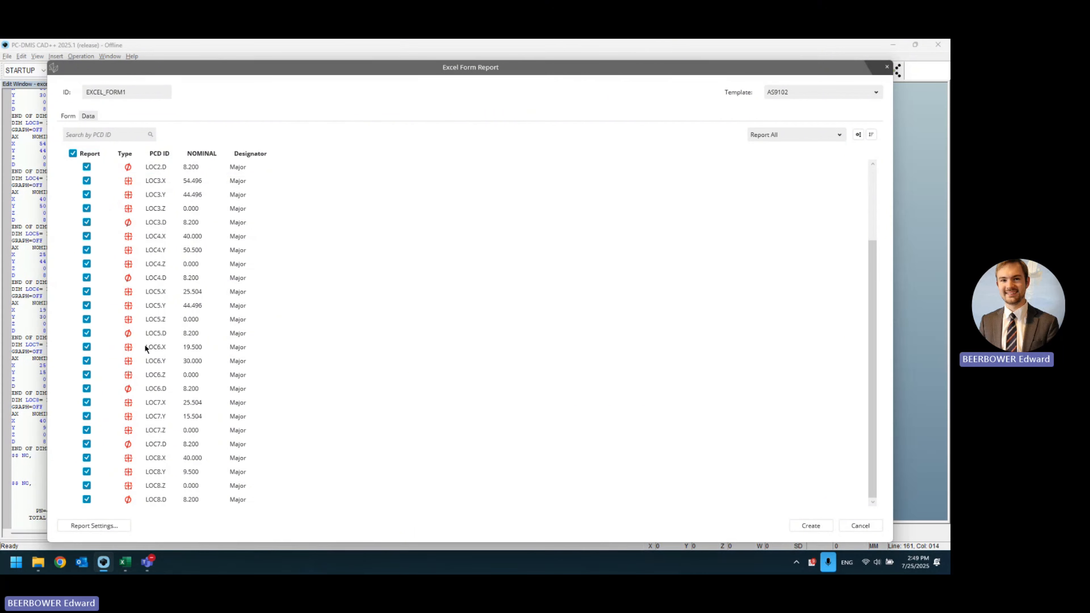
scroll(142, 414, up, 3)
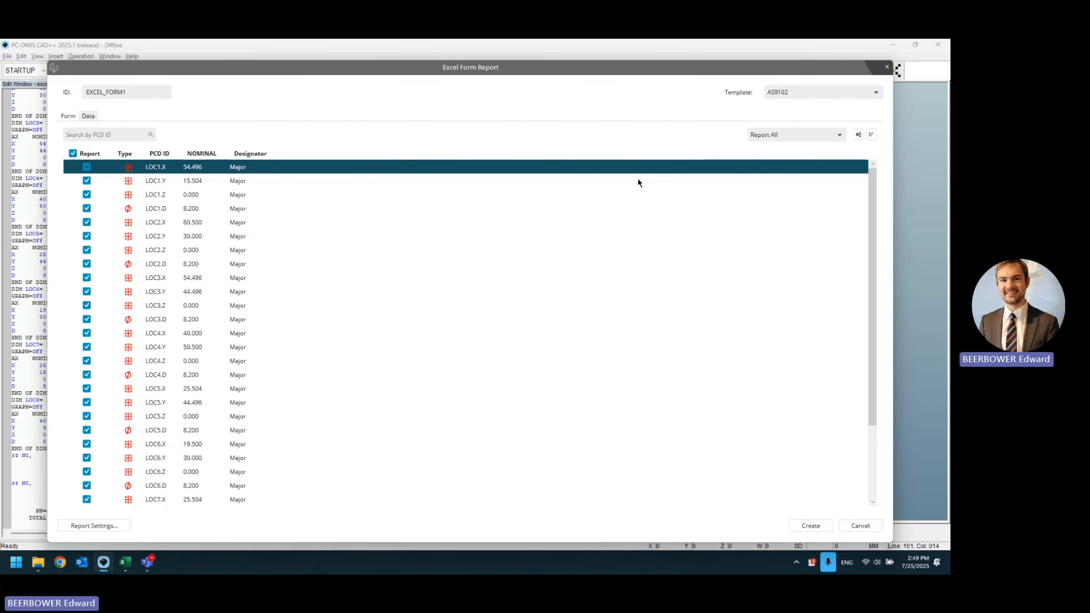
click(838, 134)
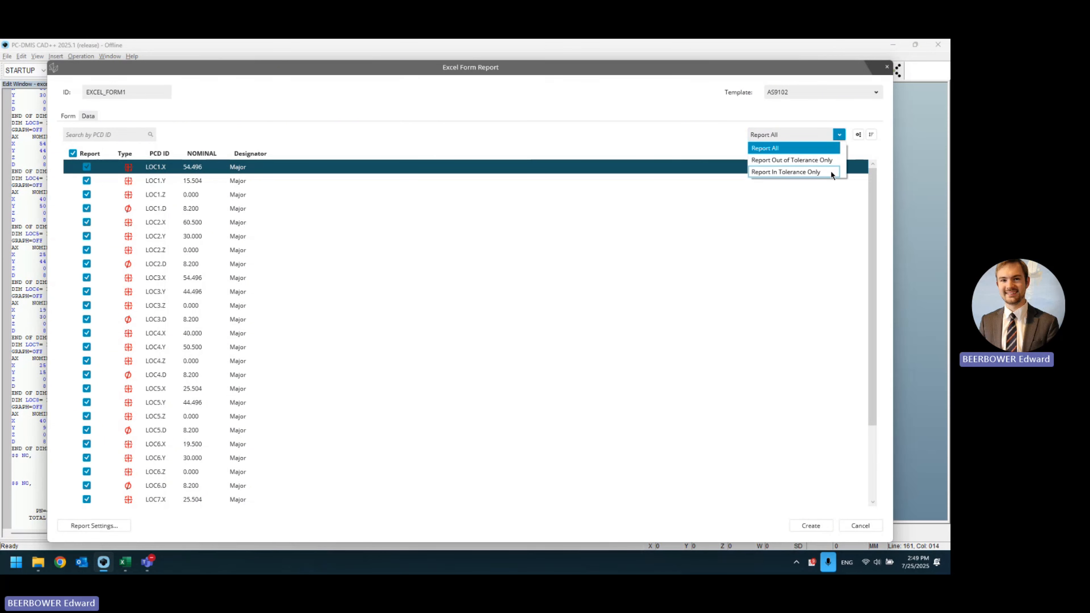
click(723, 137)
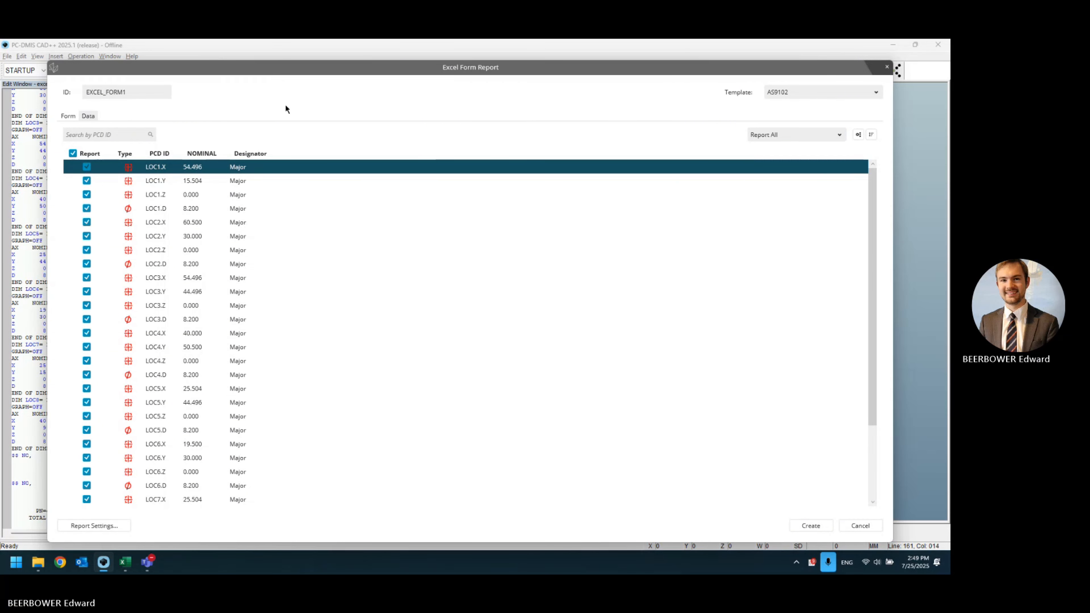
click(69, 115)
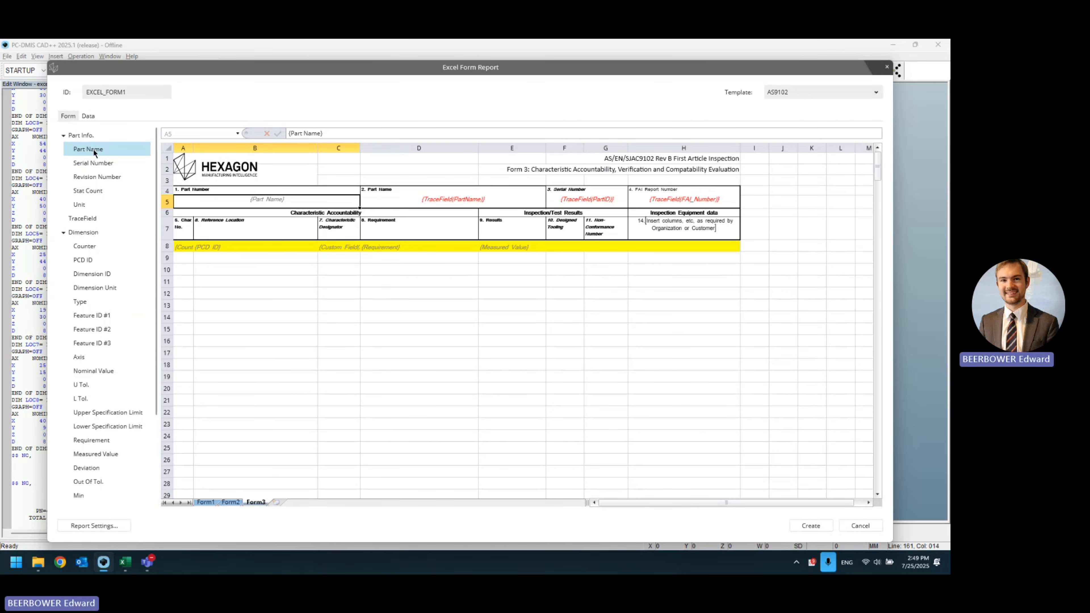
- Try placing the Part Name field in cell D2, inspect the PartName trace field cell, and cancel the report without saving the layout
drag(92, 148, 408, 169)
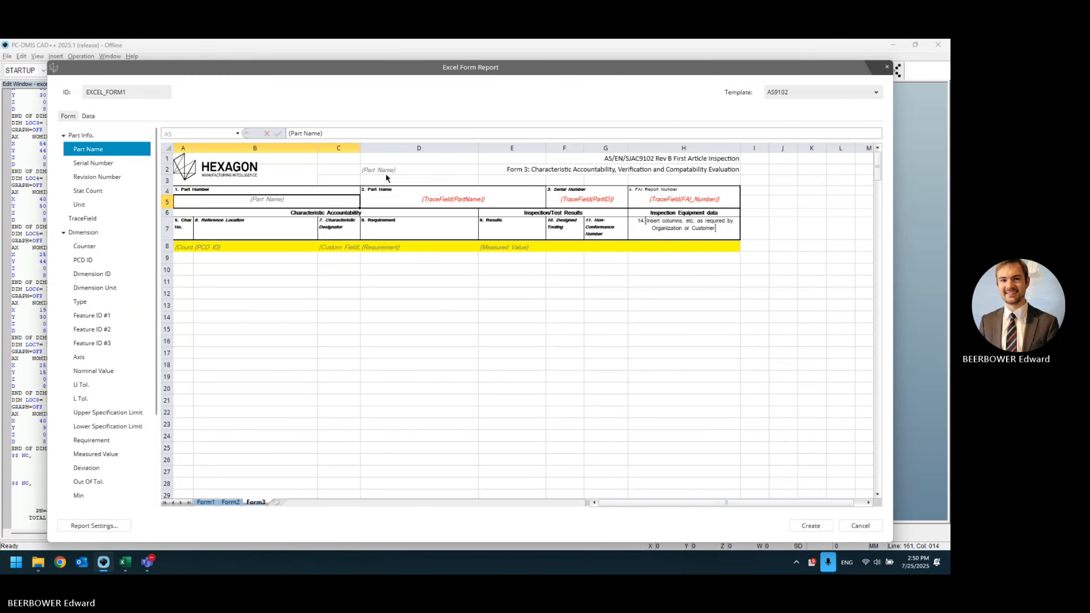
click(464, 196)
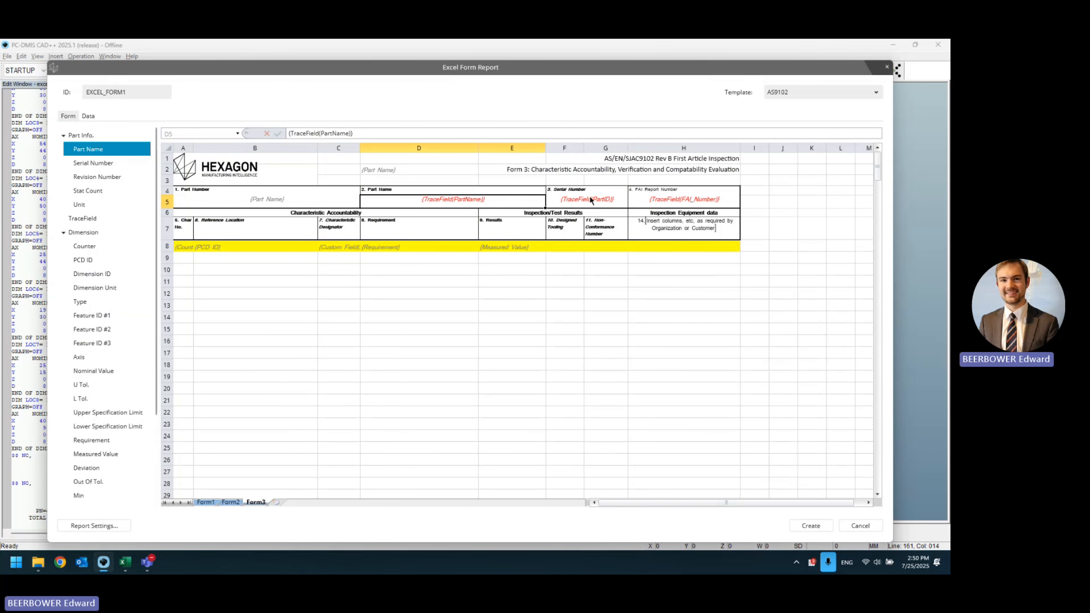
click(435, 180)
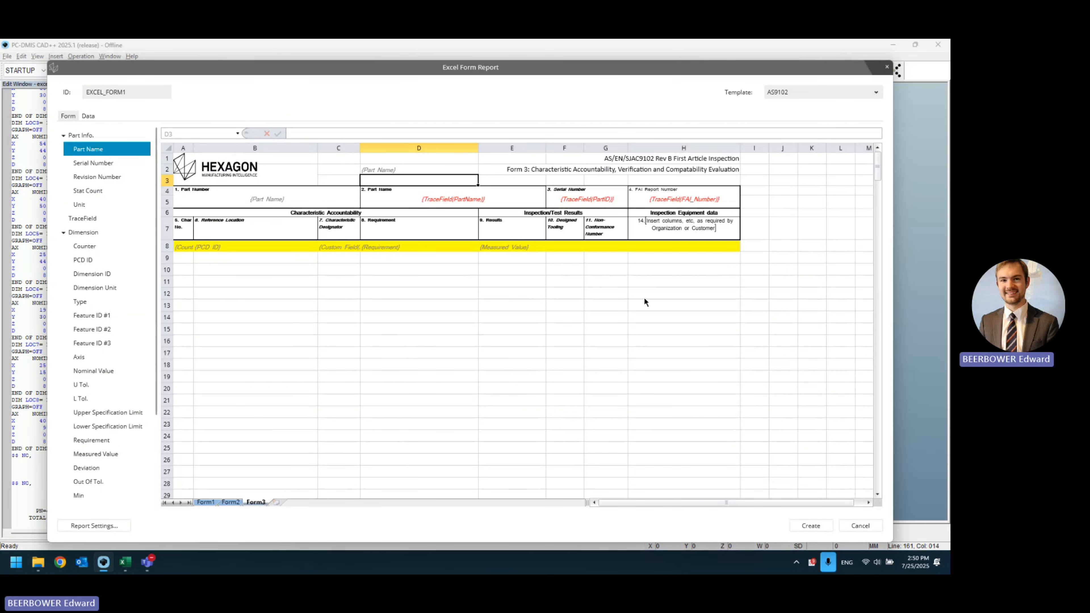
click(860, 526)
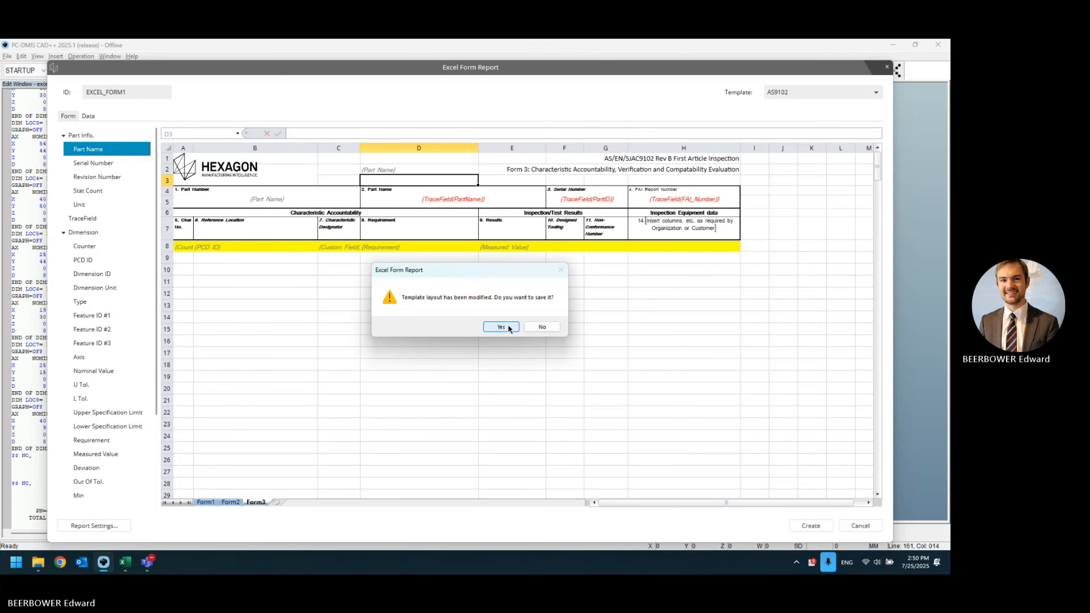
click(530, 332)
- Start a new trace field command directly after the T1A0B0 tip line, ahead of circle CIR1
scroll(358, 153, up, 15)
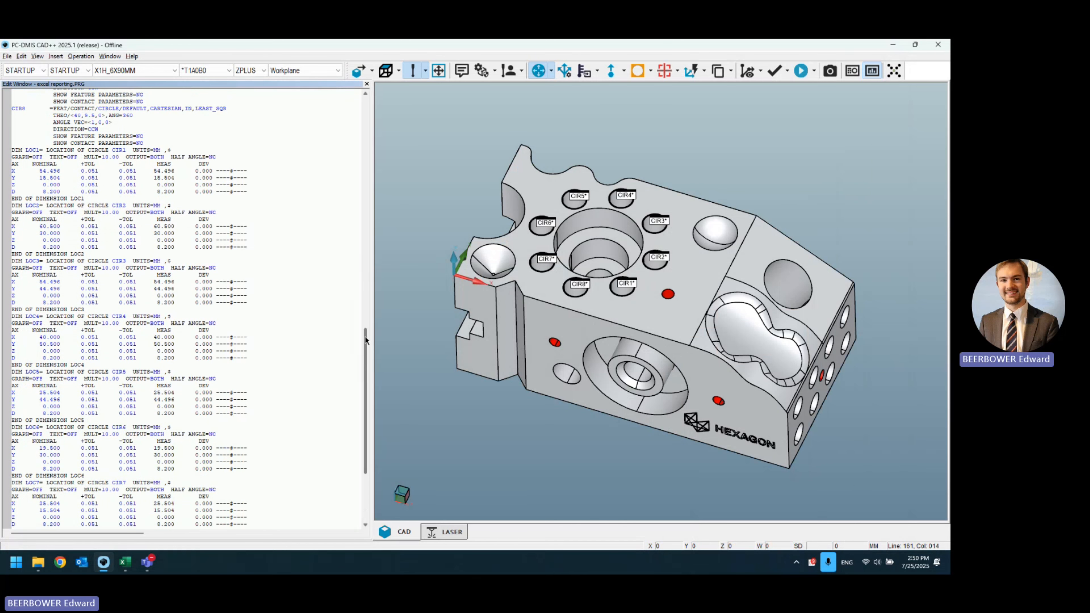
scroll(357, 154, up, 5)
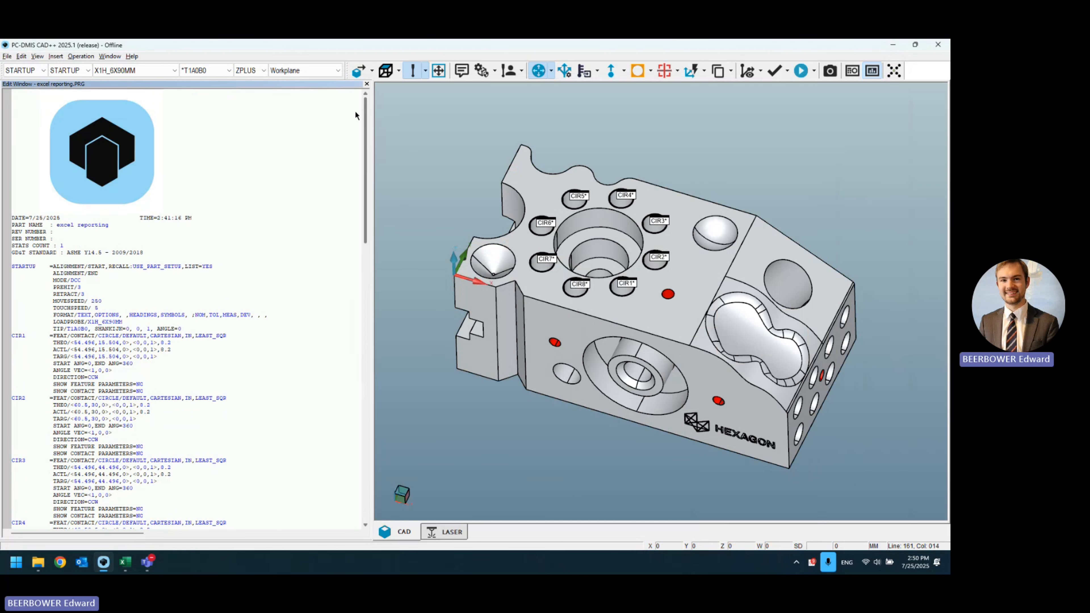
click(191, 328)
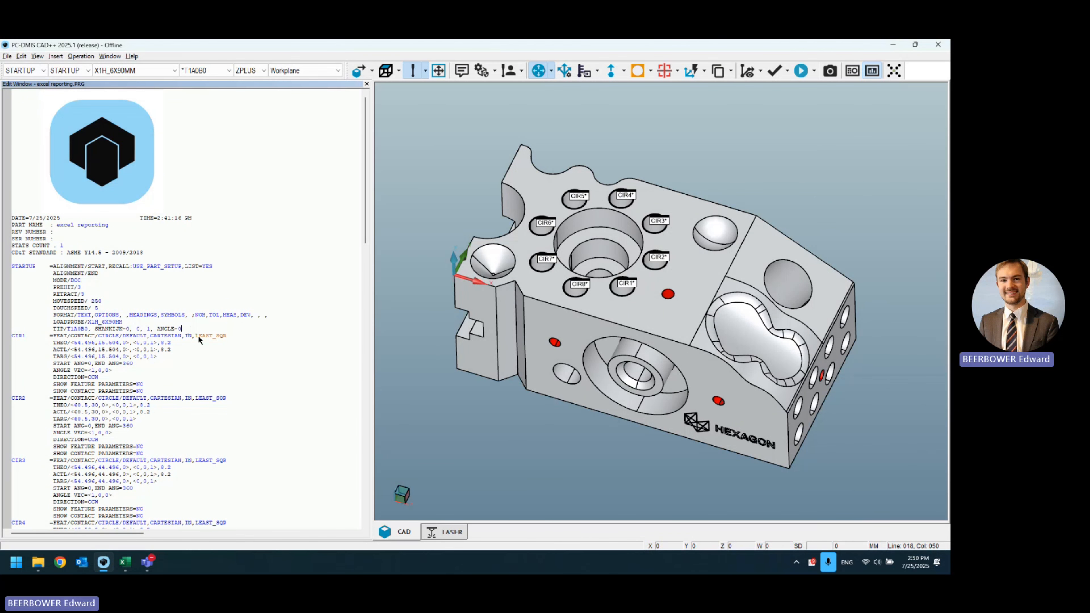
click(57, 56)
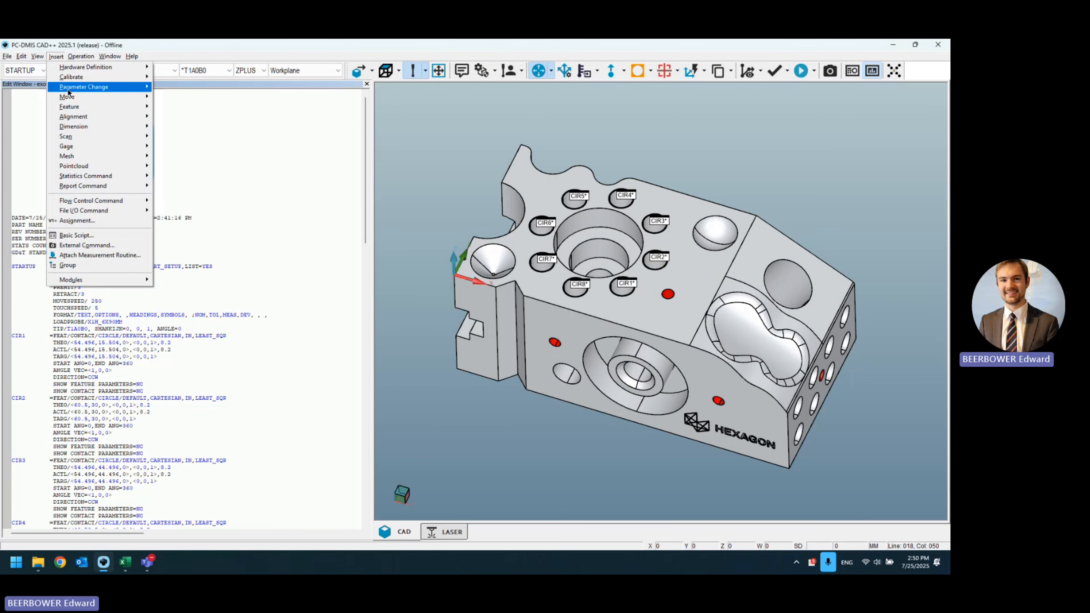
mouse_move(90, 176)
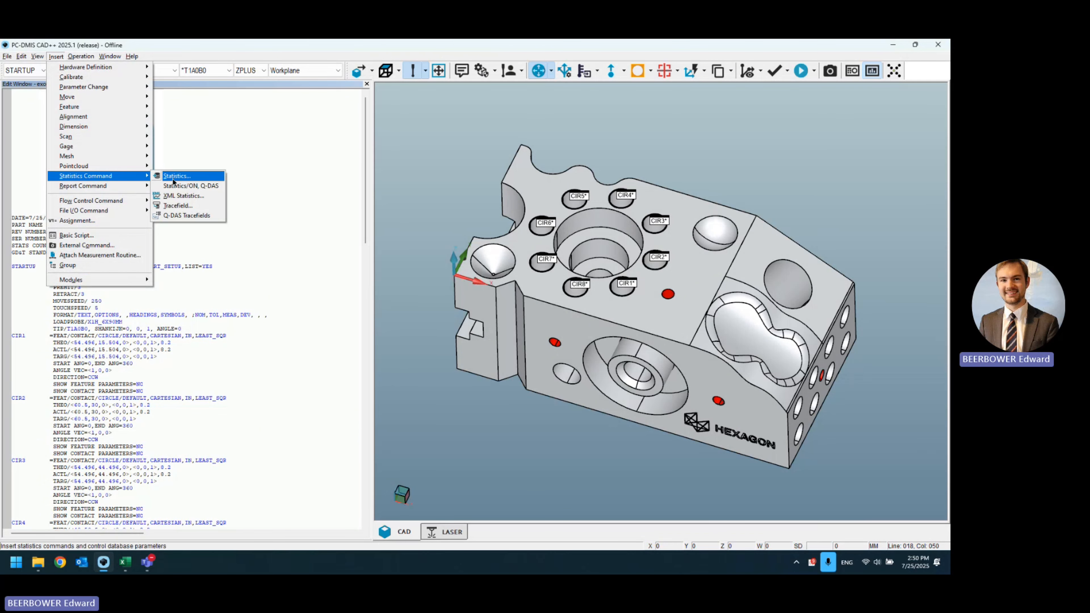
click(200, 206)
- Name the trace field PartName, give it the display message "Input part name", and insert it into the routine
double_click(158, 209)
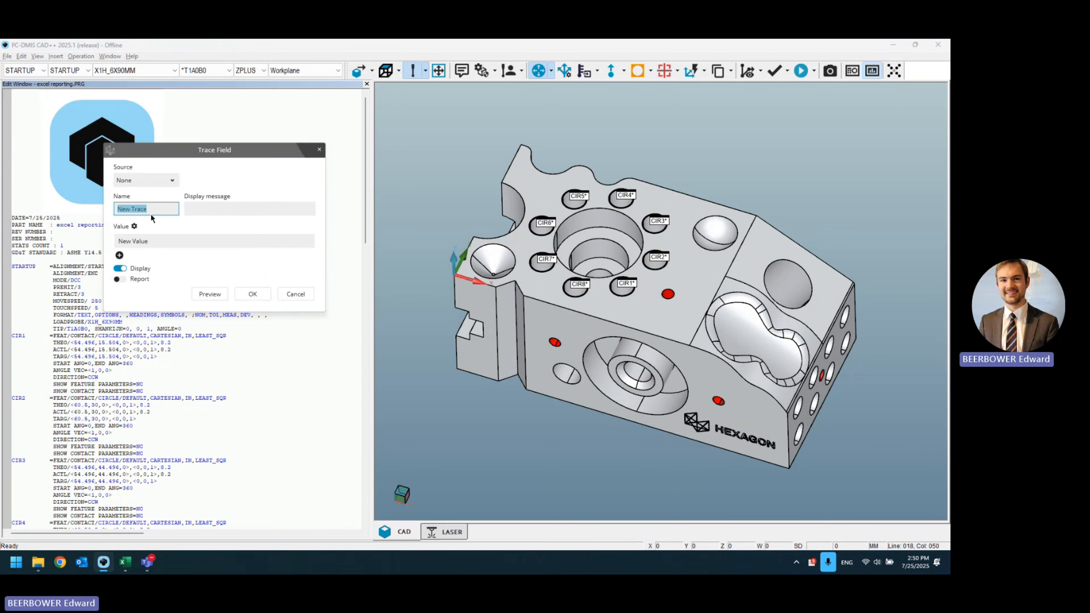
text(pARTnAM)
key(BackSpace)
key(BackSpace)
key(BackSpace)
key(BackSpace)
key(BackSpace)
key(BackSpace)
key(BackSpace)
text(PartName)
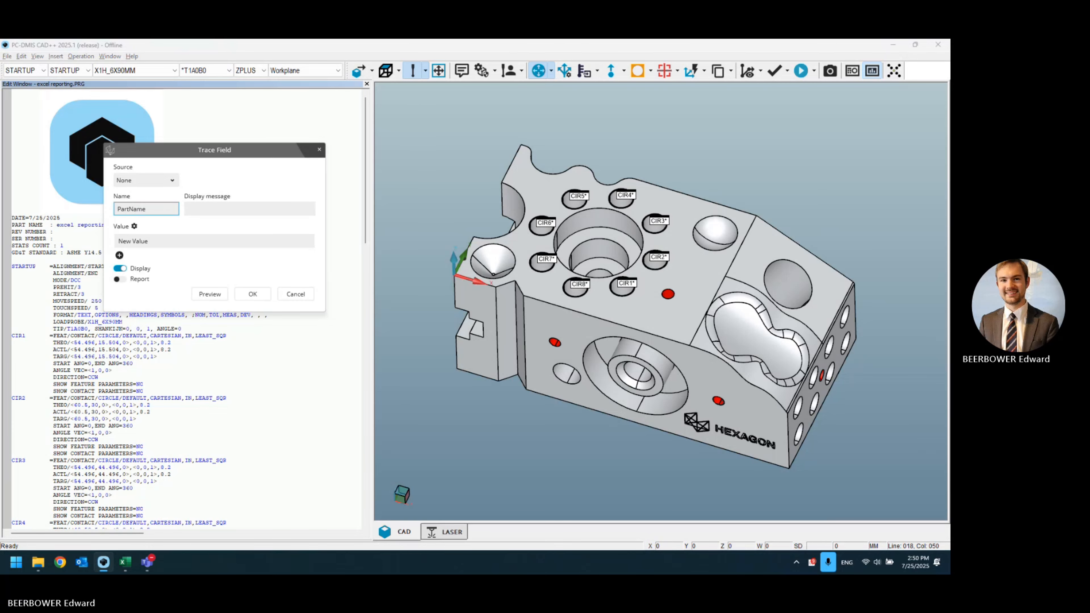
key(Tab)
text(Inputs)
key(BackSpace)
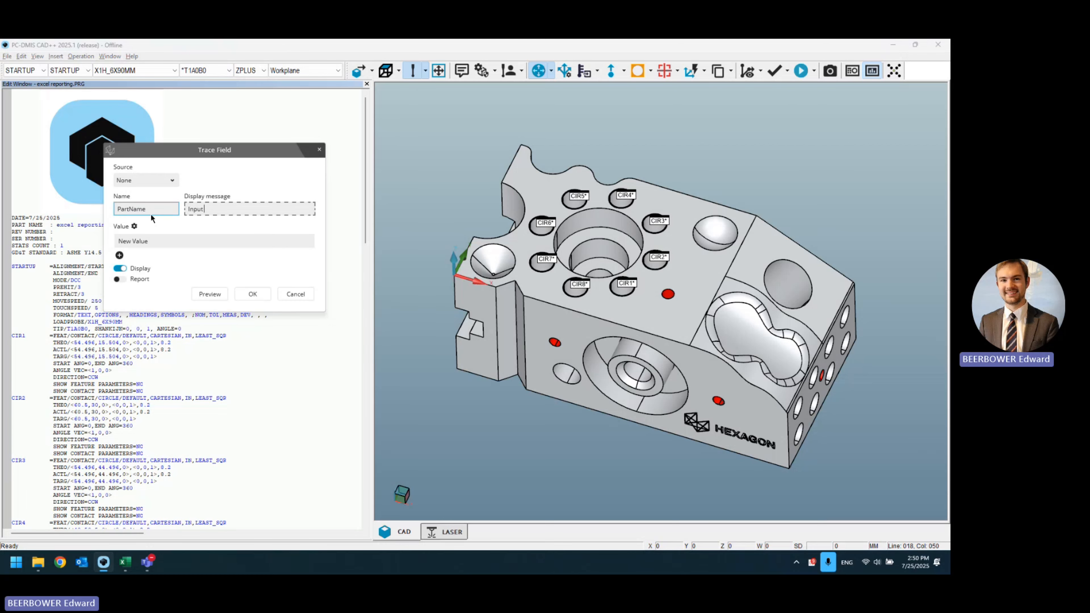
text(part name)
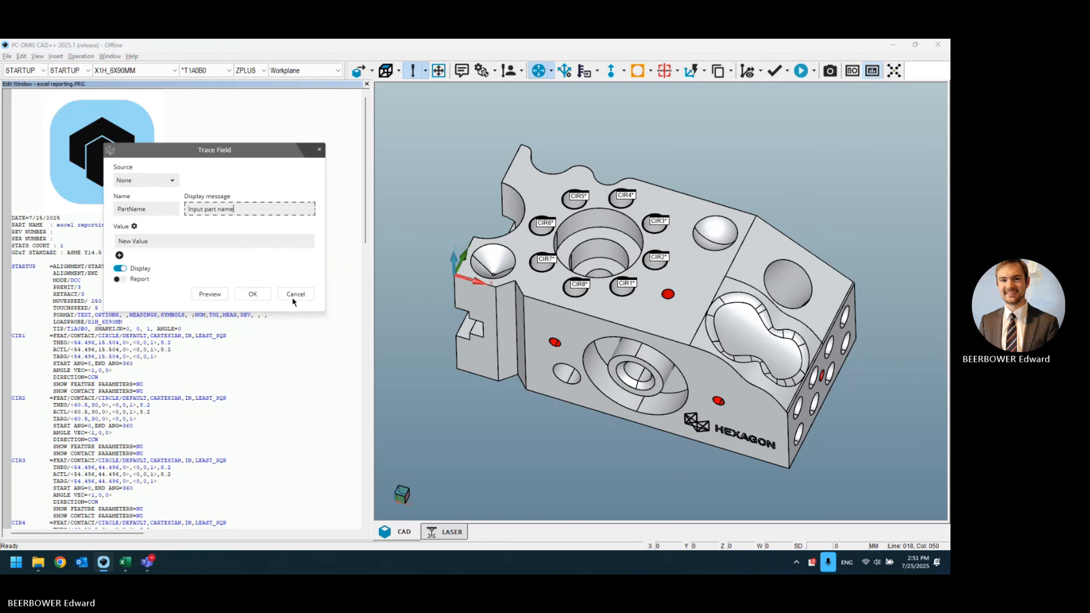
click(258, 294)
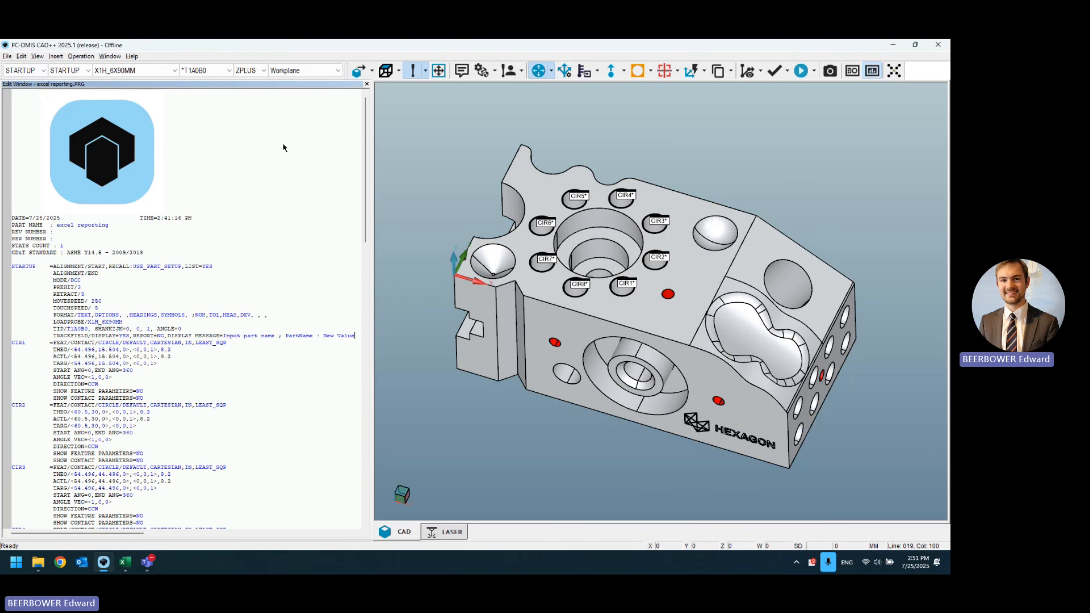
- Insert a second trace field named PartID with the display message "Input Serial Number"
click(56, 56)
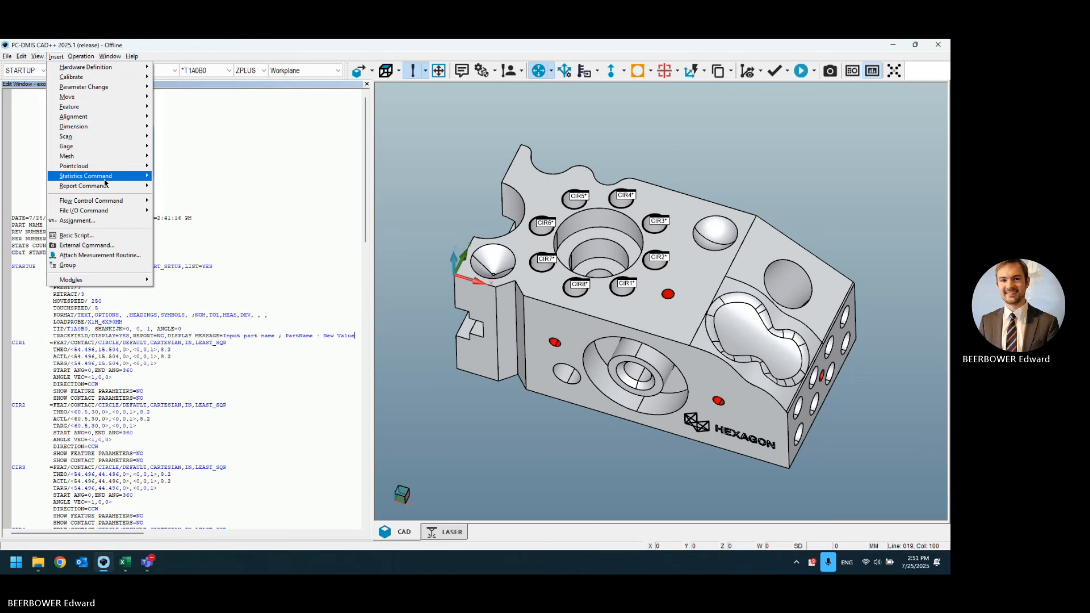
mouse_move(104, 177)
click(183, 211)
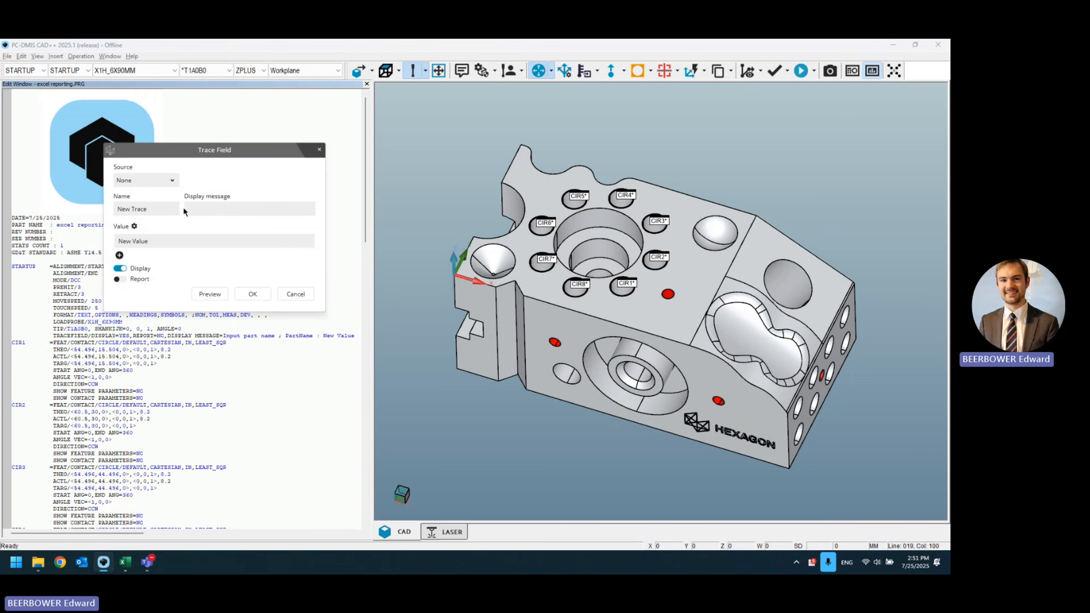
click(159, 208)
key(ctrl+a)
text(PartID)
key(Tab)
text(Input S)
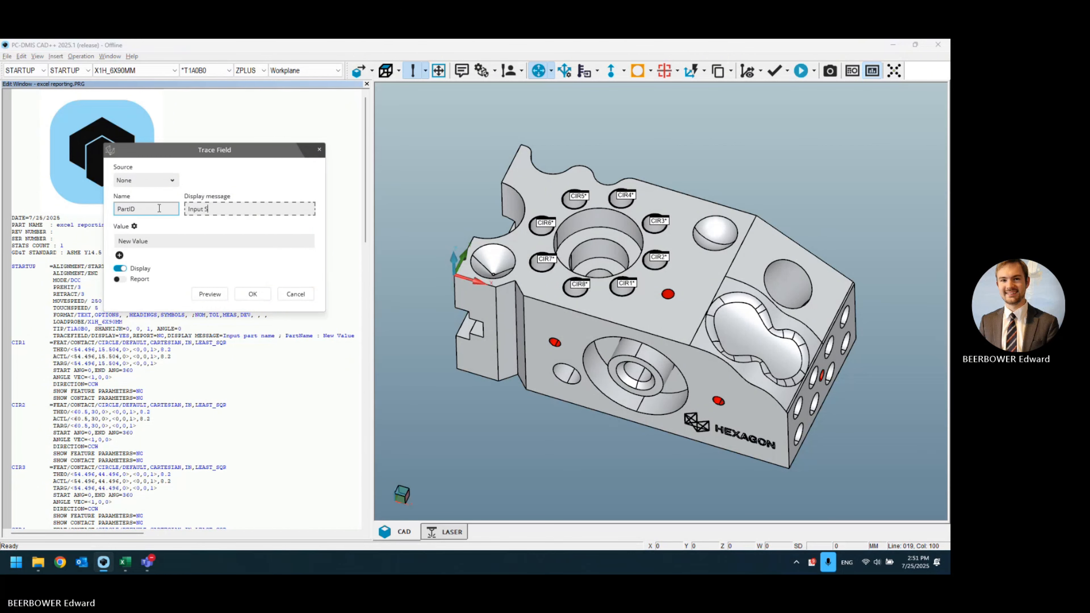
text(erial Number)
click(253, 293)
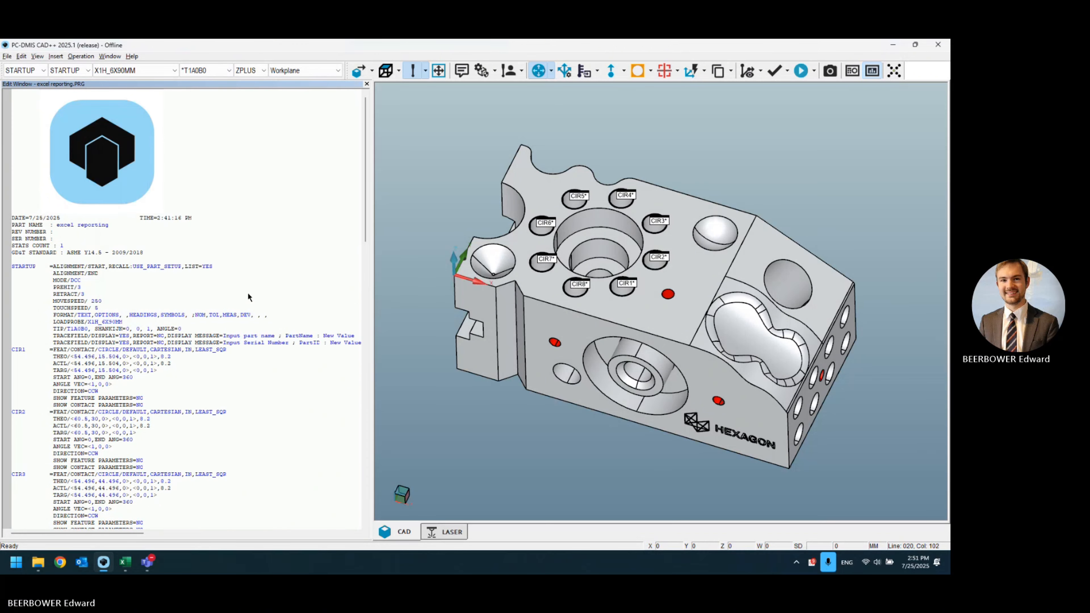
- Insert a third trace field named FAI_Number with the display message "FAI Number" after the PartID trace field
click(55, 56)
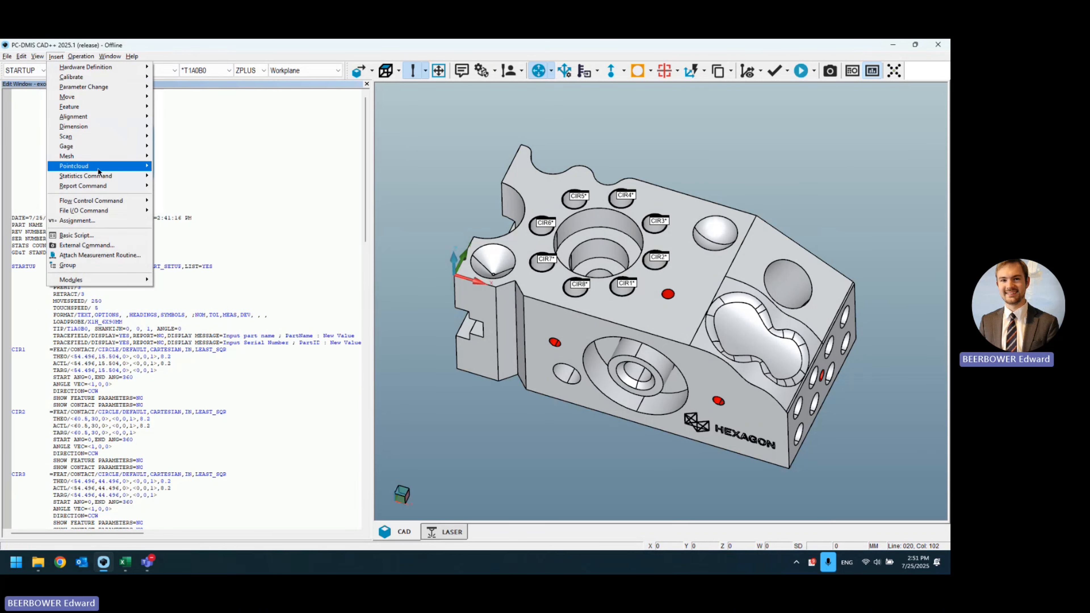
mouse_move(119, 178)
click(178, 205)
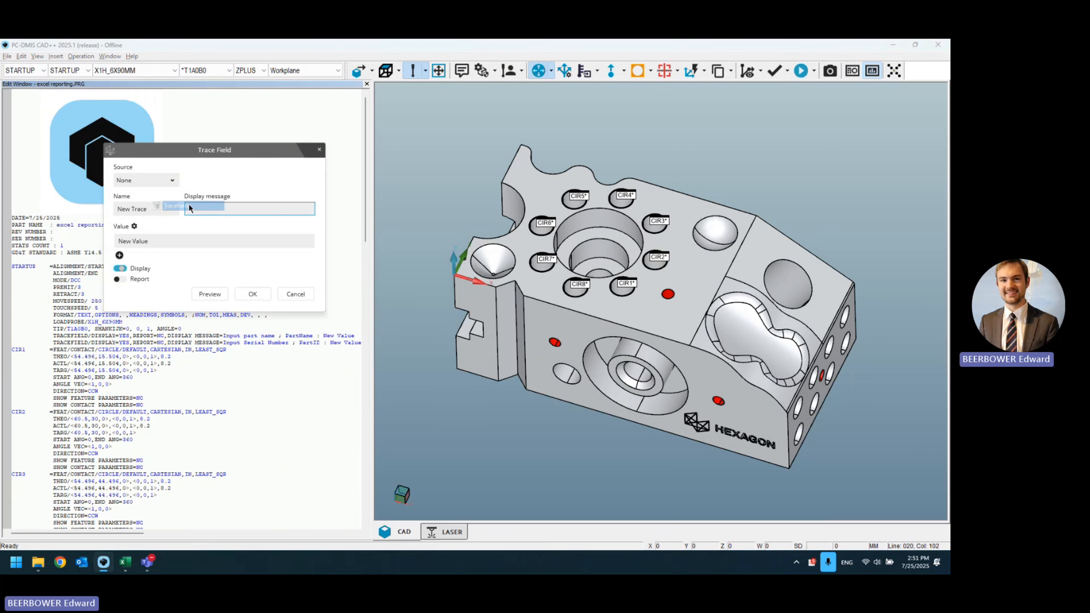
click(175, 210)
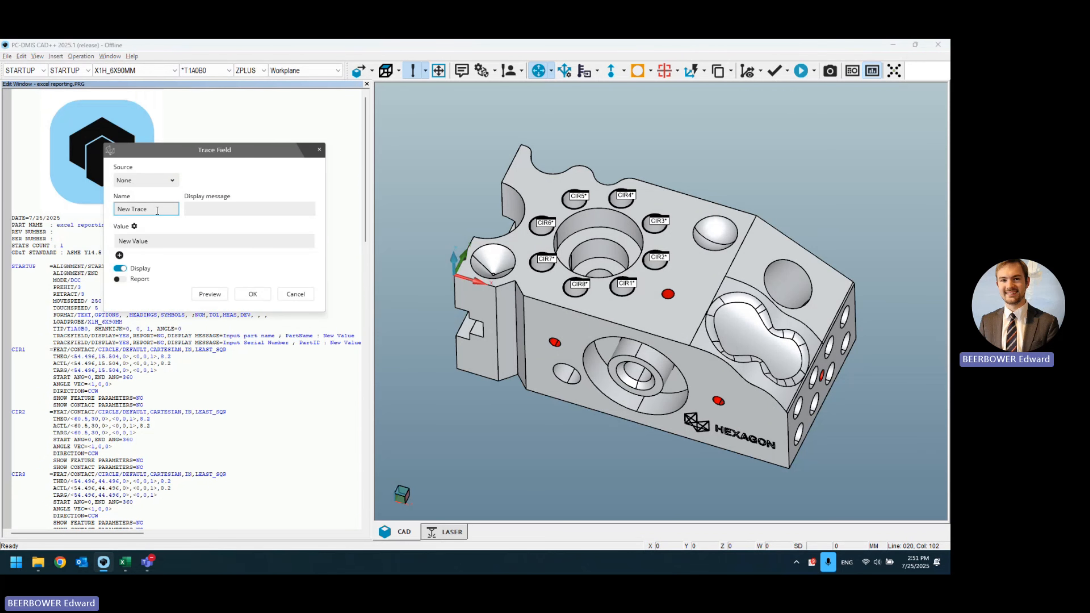
triple_click(161, 210)
text(FAI_Number)
key(Tab)
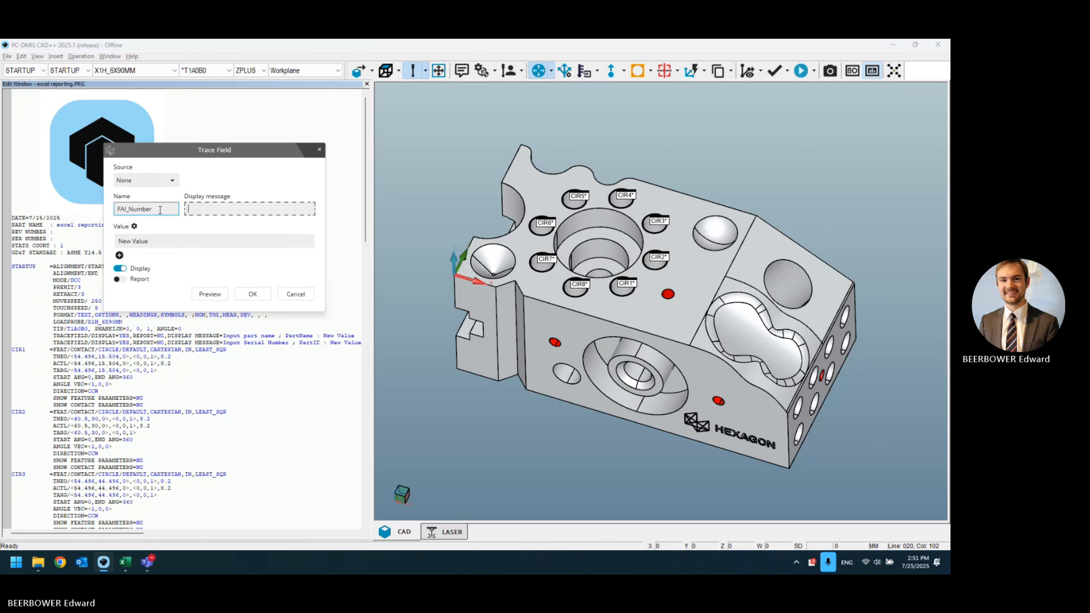
text(FAI Numbers)
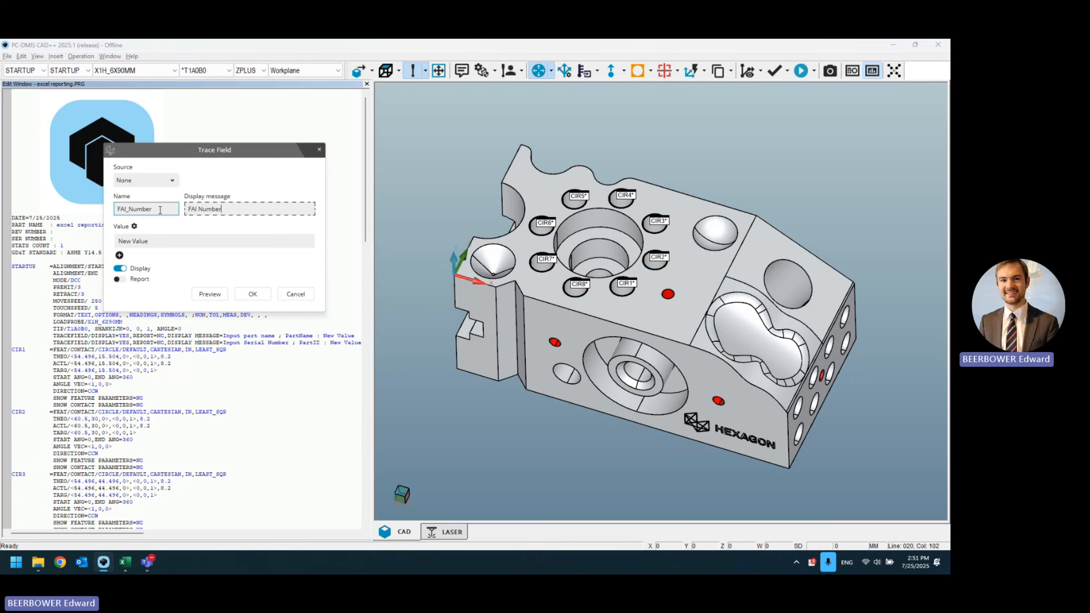
key(BackSpace)
click(252, 296)
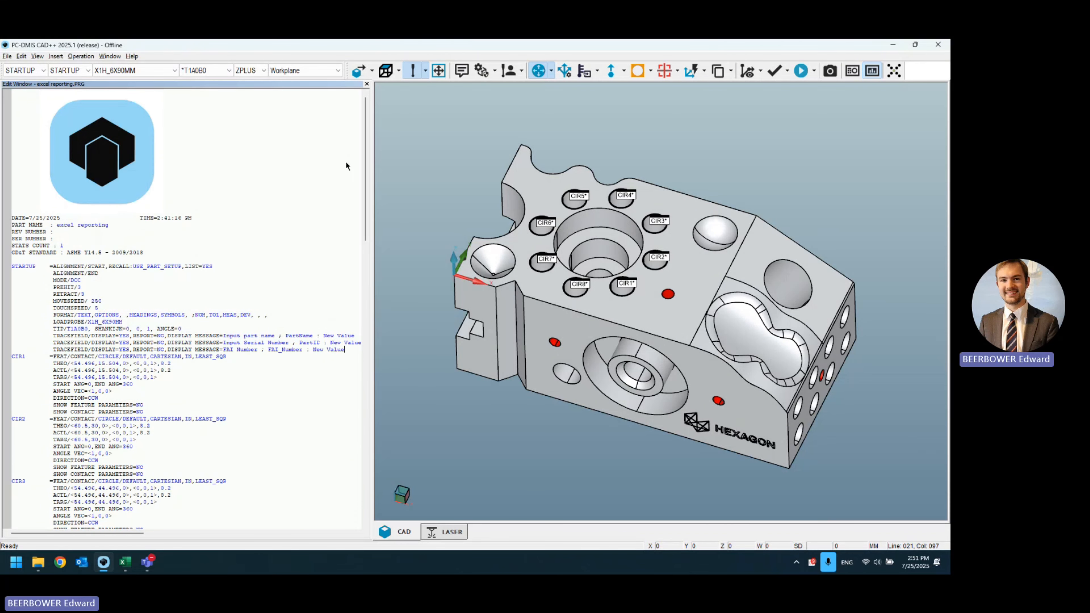
- Start an Excel Form Report command at the end of the routine, after the path assignment, and load the AS9102 template
drag(363, 144, 335, 471)
click(308, 506)
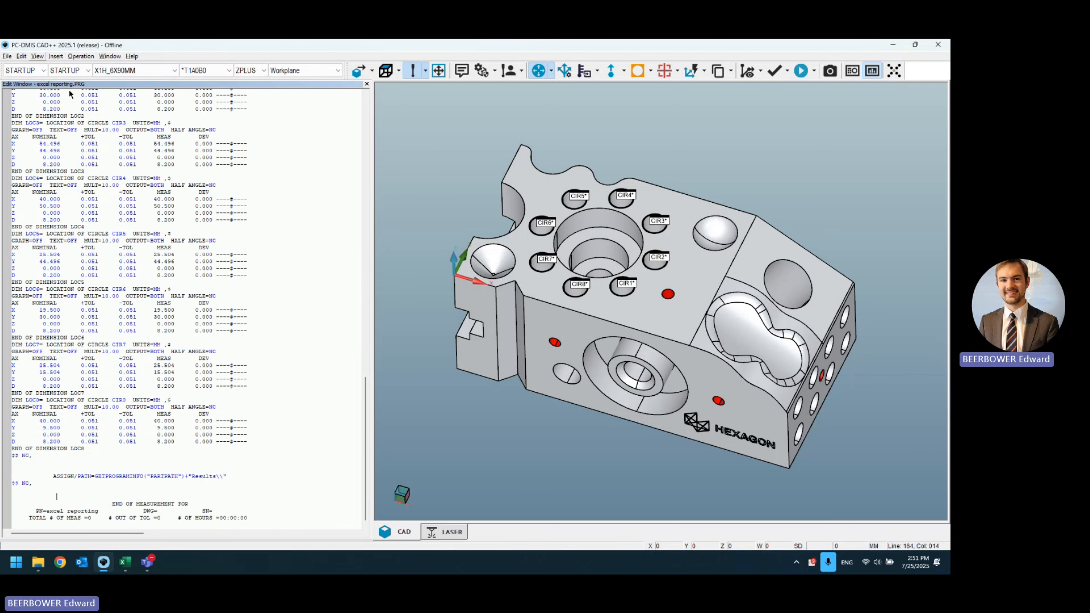
click(56, 57)
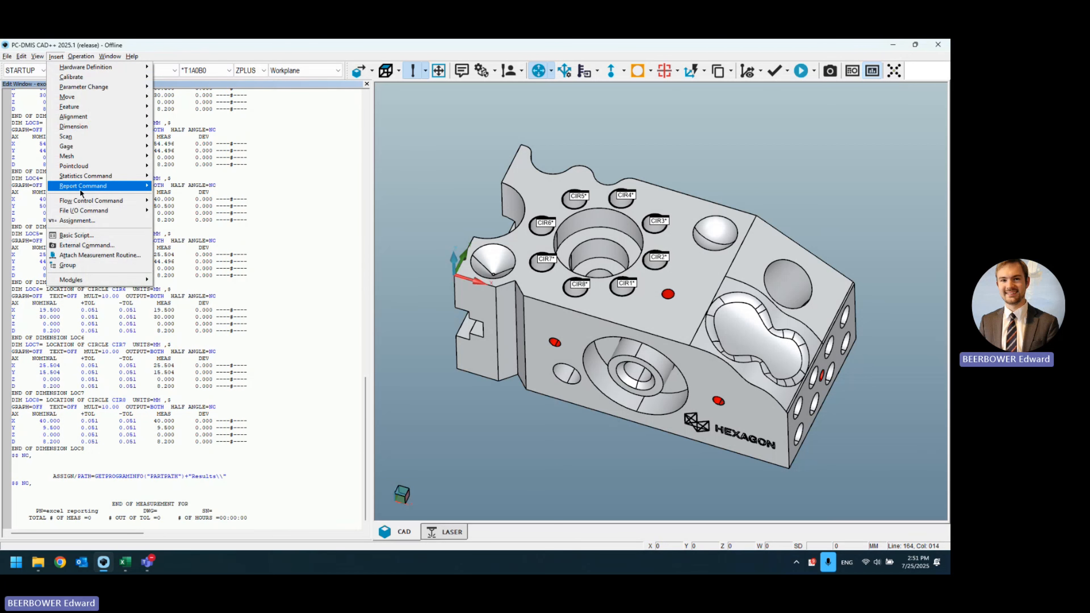
mouse_move(116, 189)
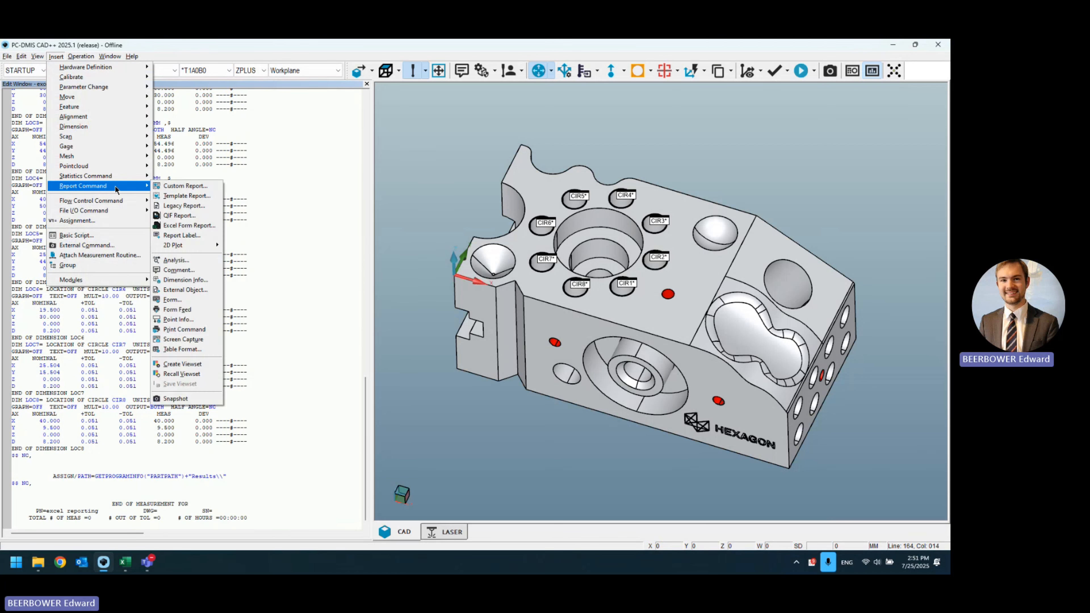
click(187, 228)
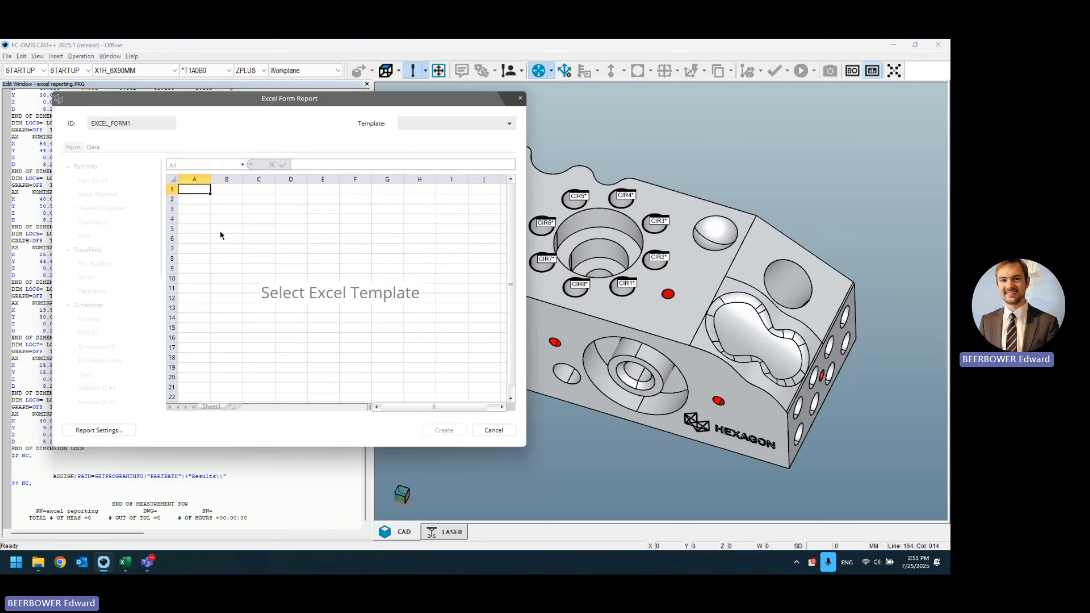
click(409, 124)
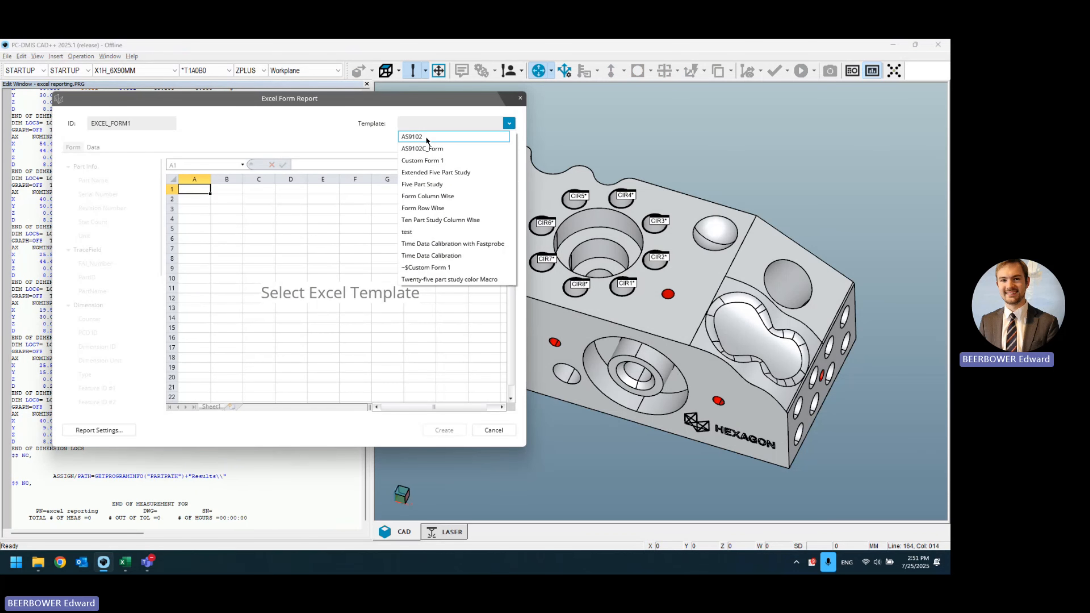
click(425, 136)
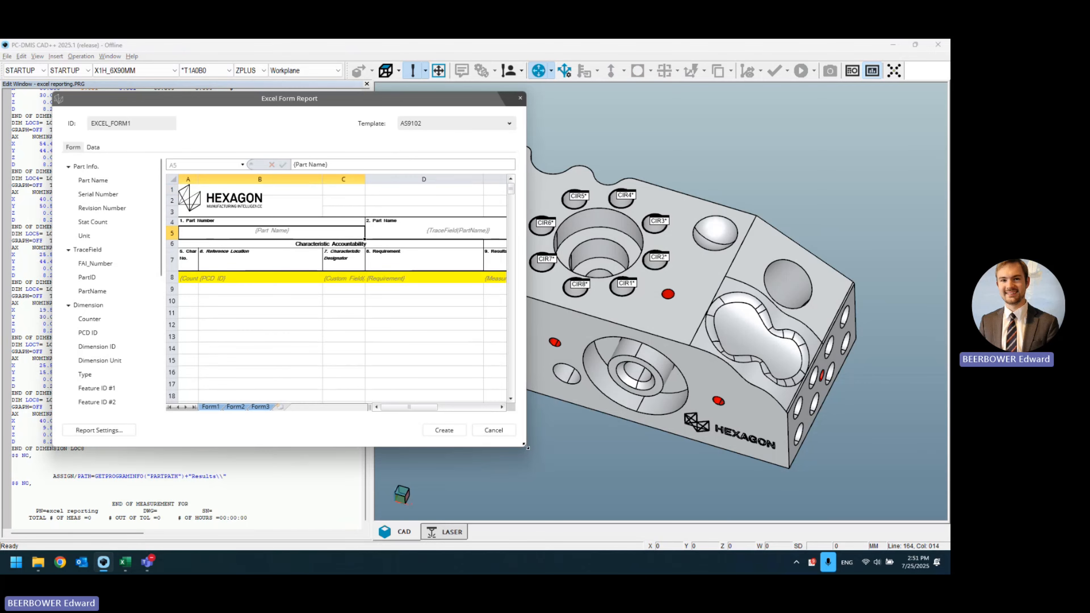
- Enlarge the Excel Form Report window and look over the template's Form2 and Form3 sheets
drag(525, 445, 911, 526)
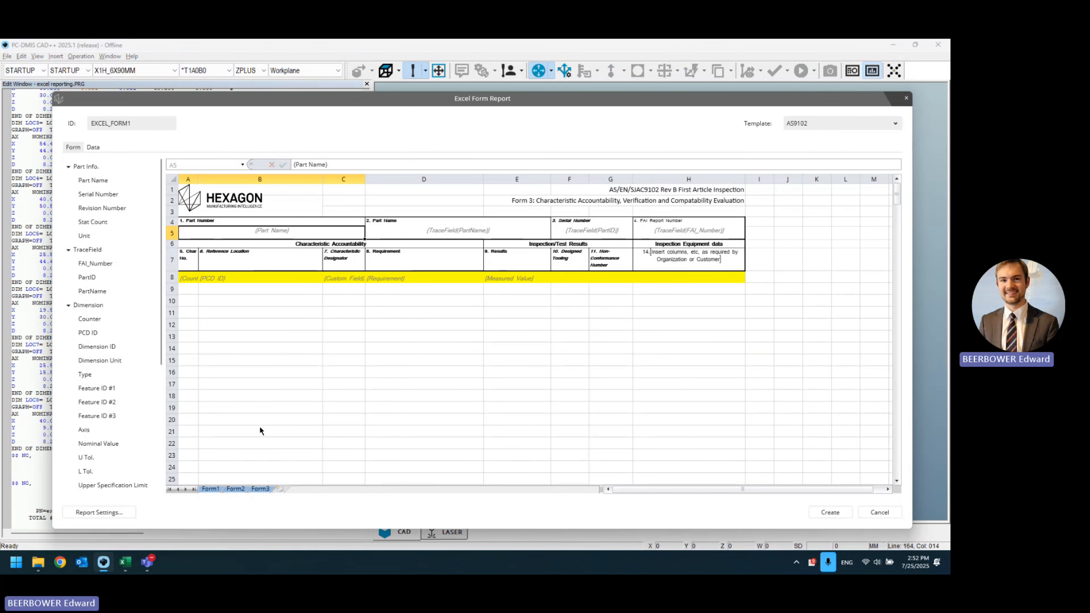
click(236, 490)
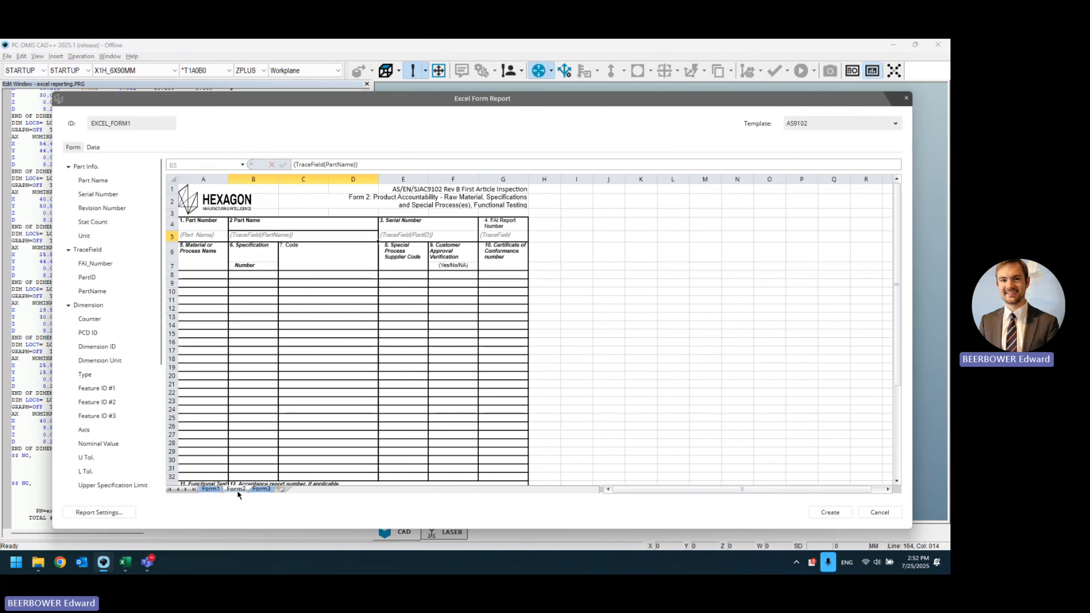
click(265, 490)
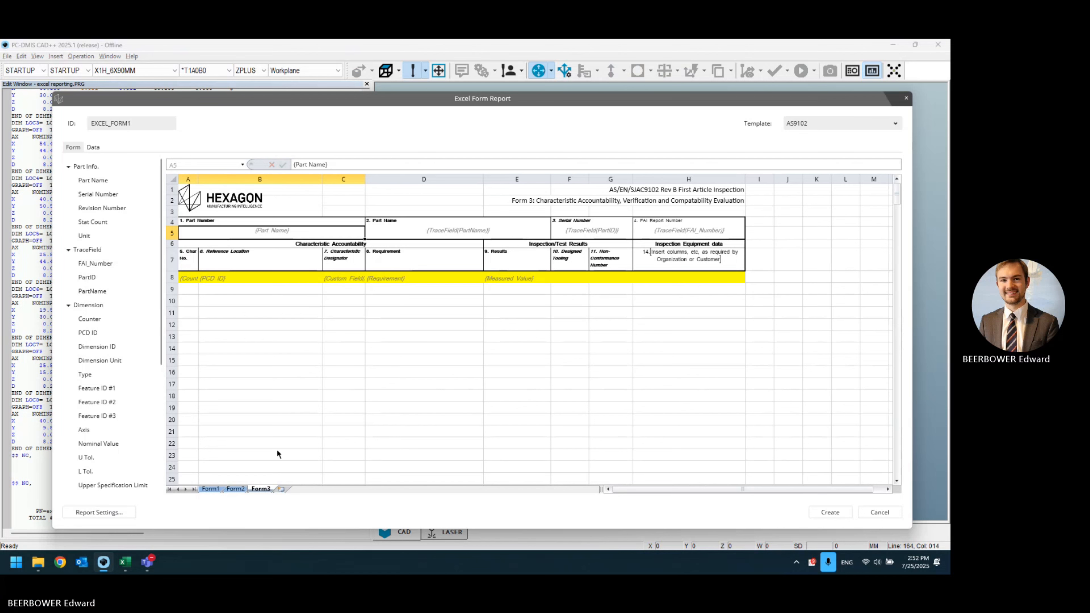
- Open the report settings and inspect the results folder path and the fields available for the report file name
click(101, 513)
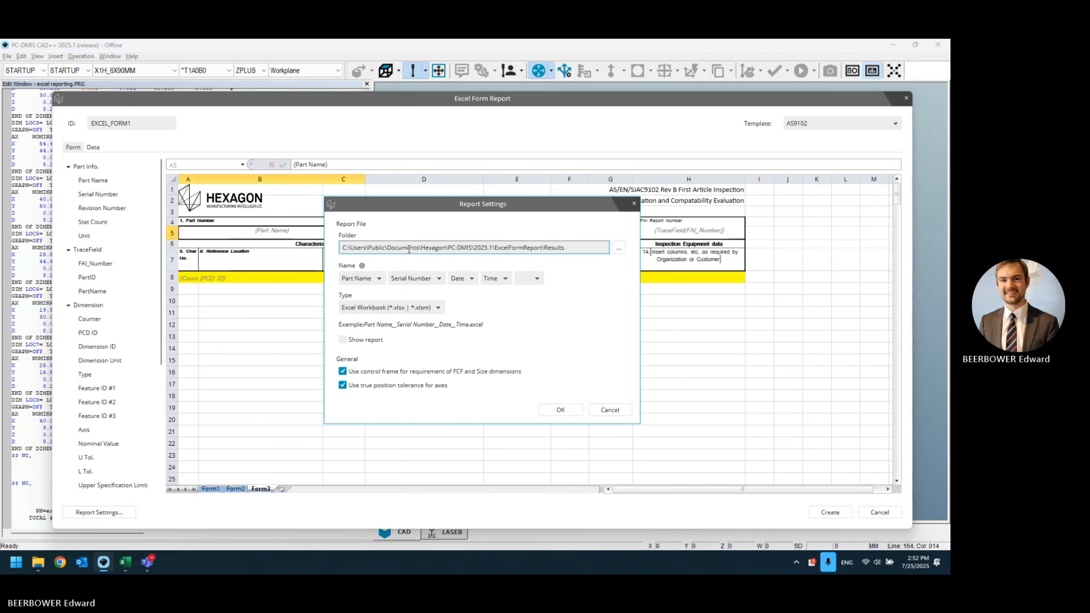
triple_click(576, 252)
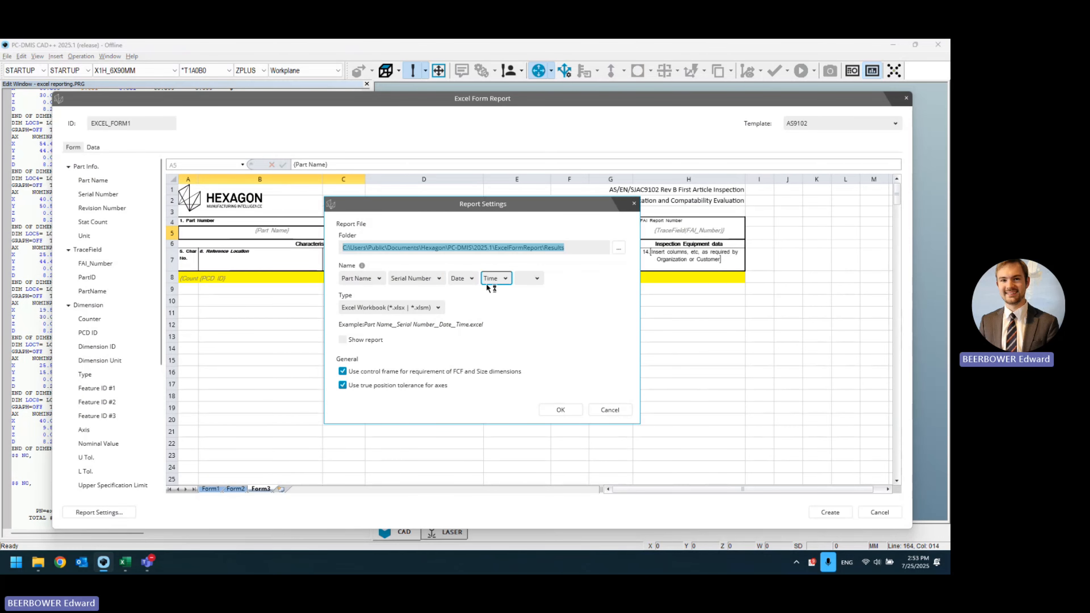
click(503, 279)
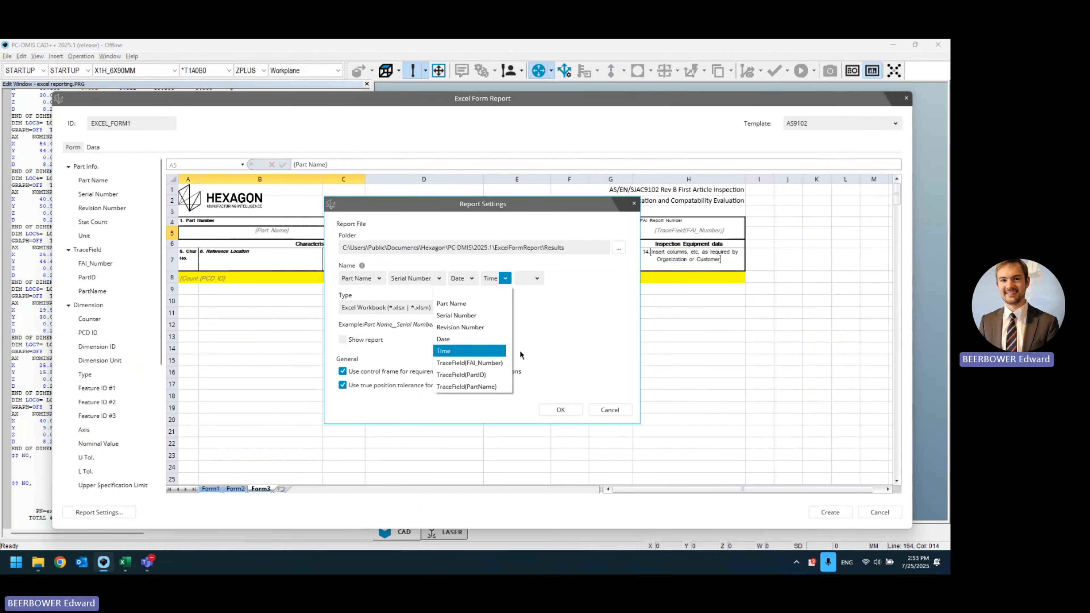
click(534, 300)
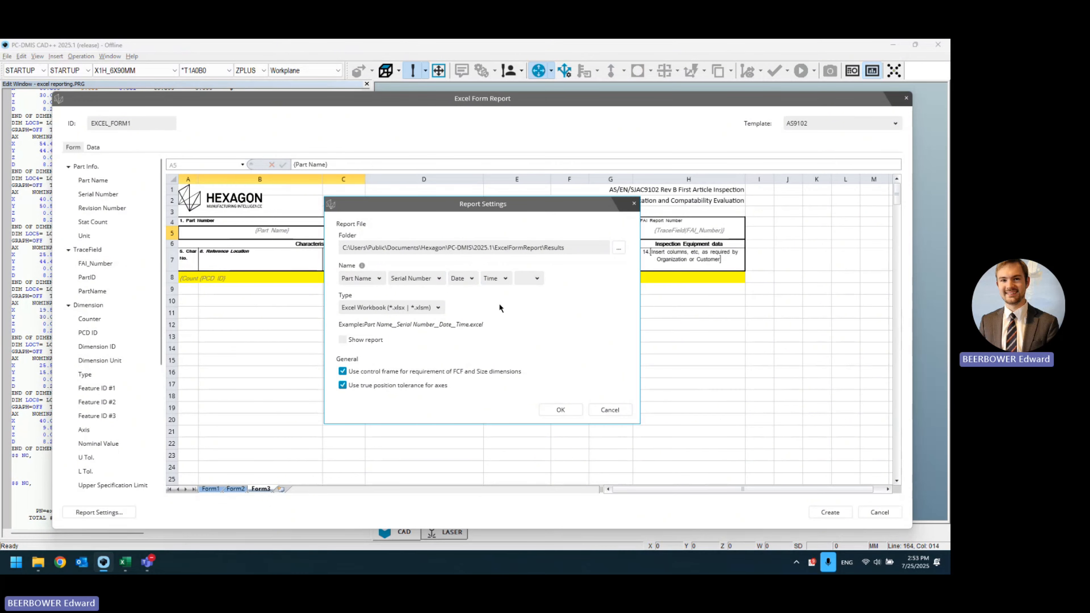
click(503, 278)
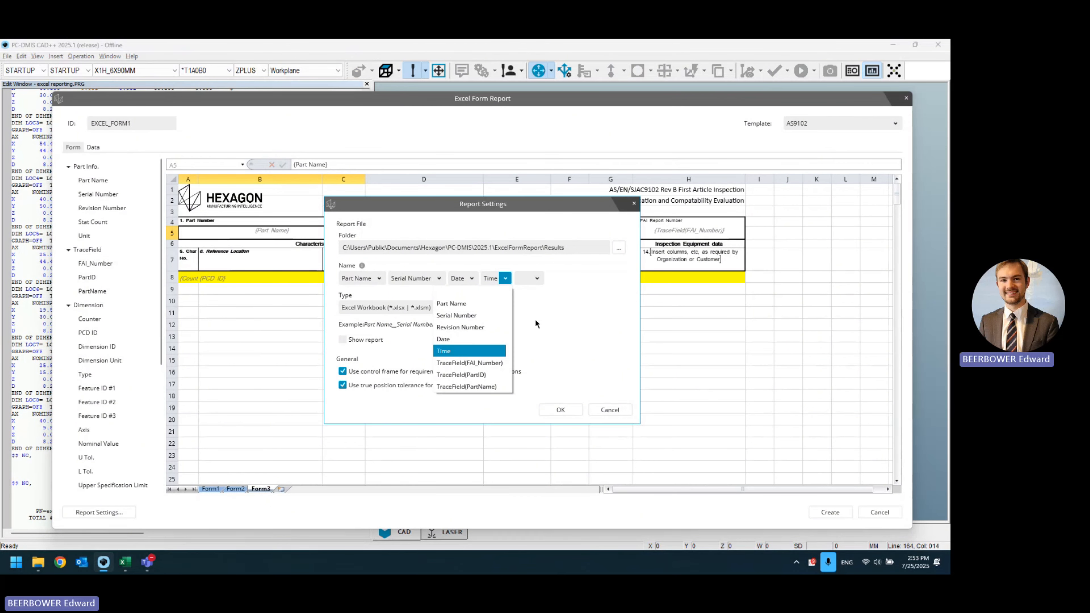
click(527, 297)
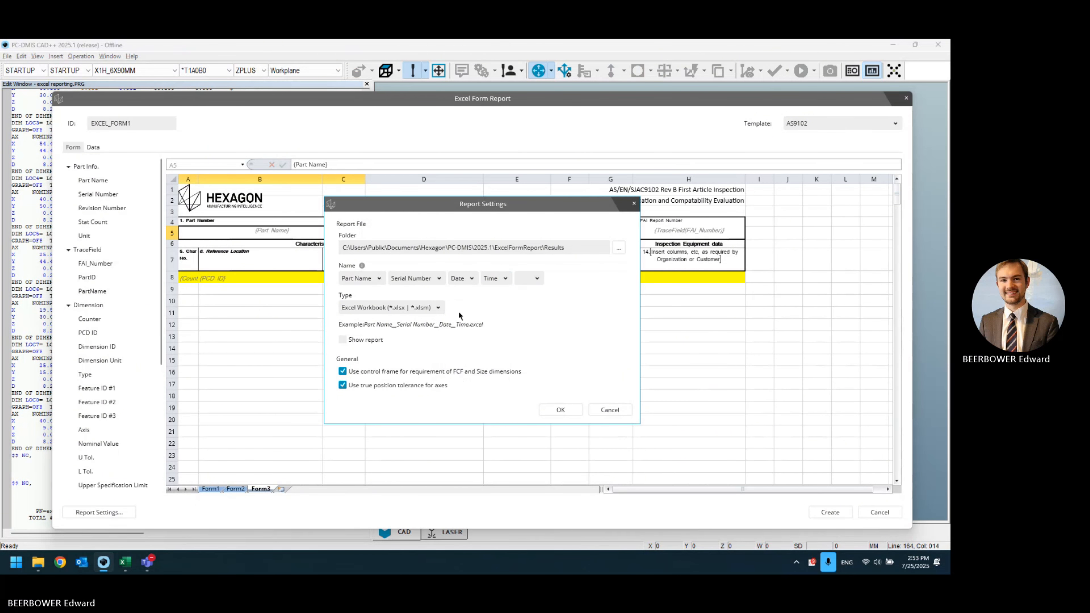
- Keep Excel Workbook as the report file type, enable Show report, and create the Excel Form Report command
click(444, 306)
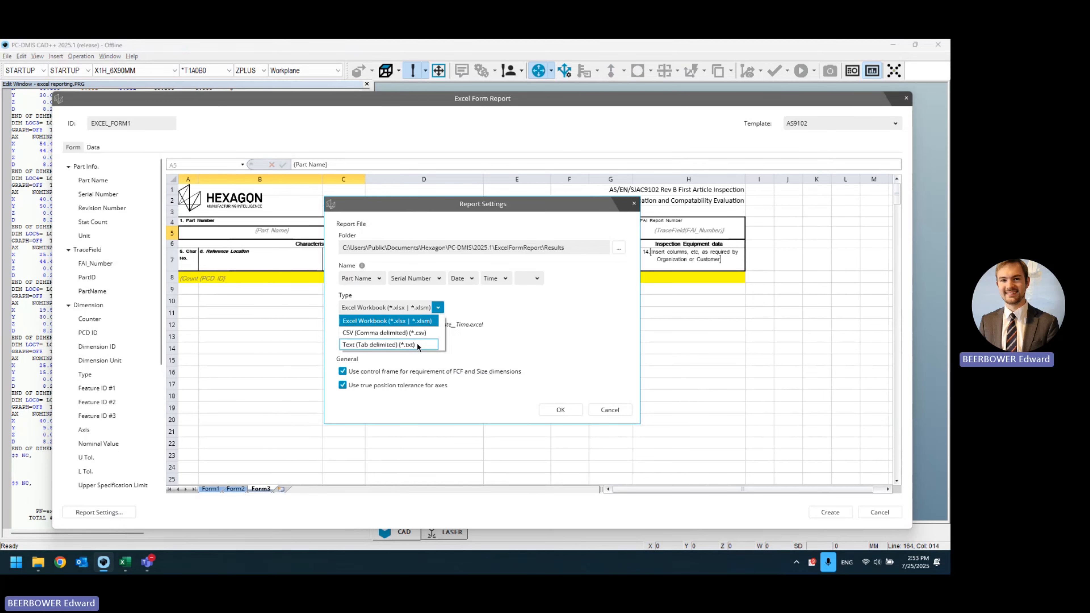
click(472, 343)
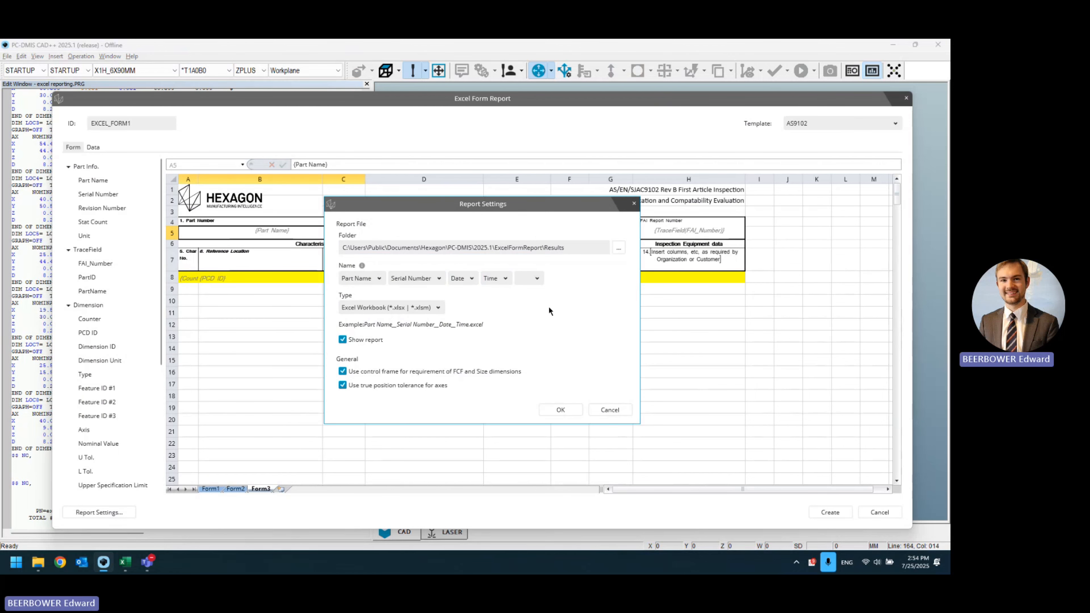
click(565, 409)
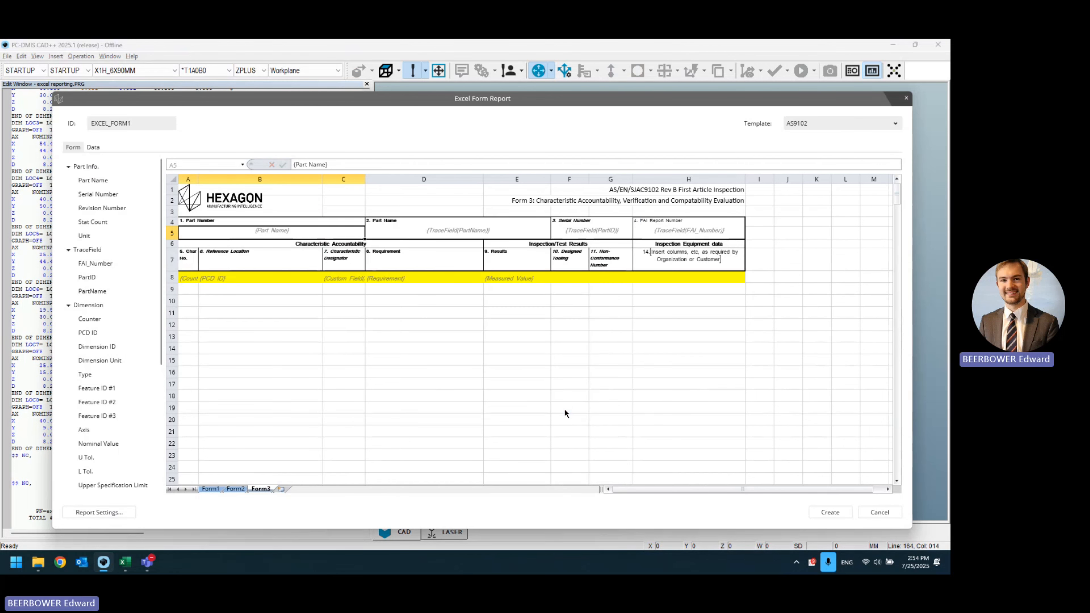
click(827, 513)
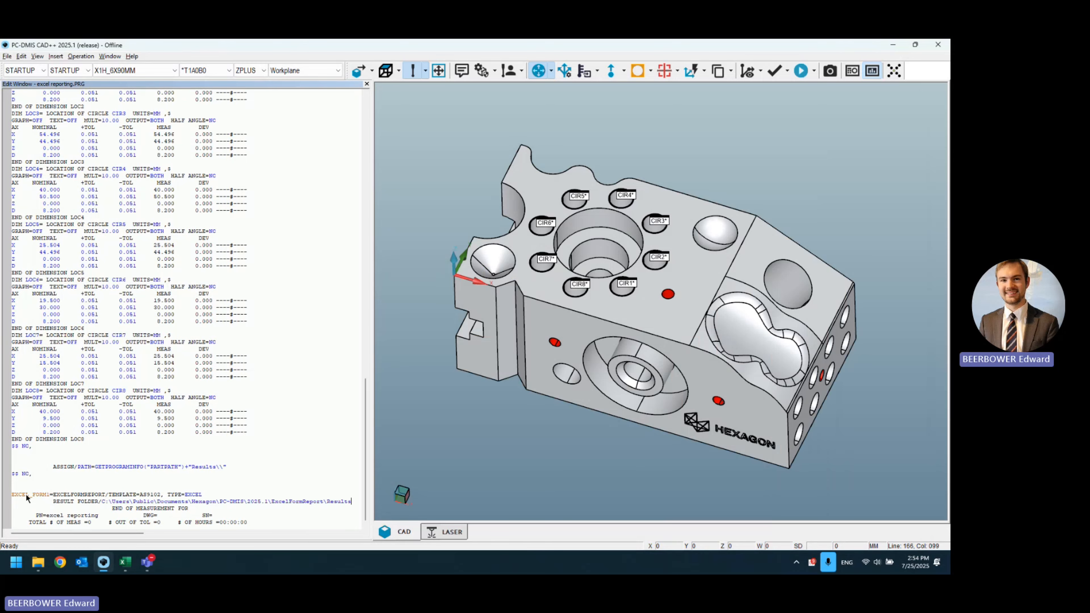
- Examine the Excel Form Report command and its result folder path at the end of the routine
drag(29, 495, 213, 505)
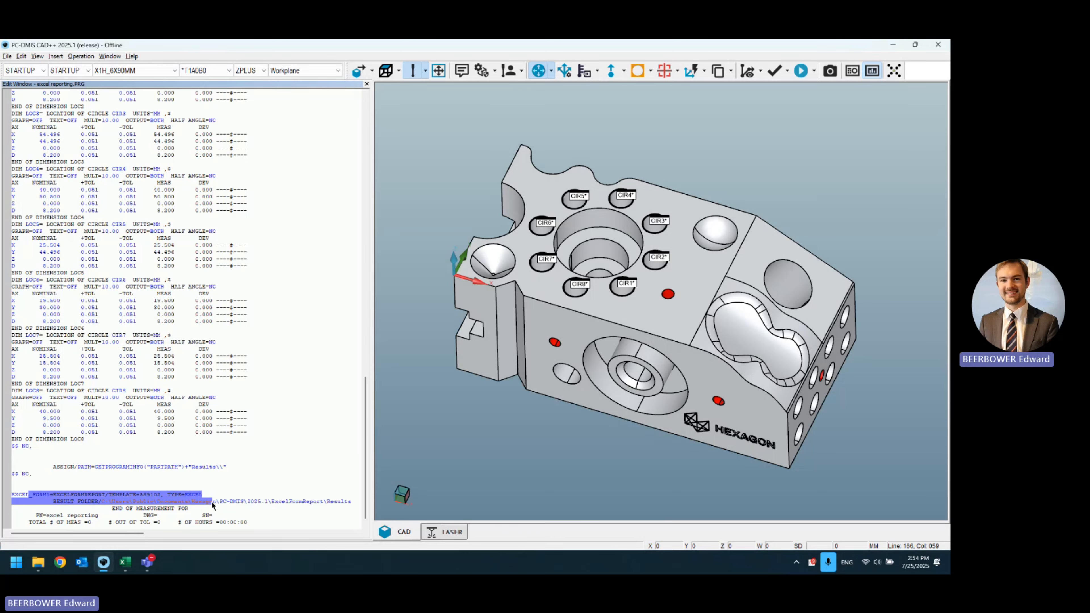
click(238, 494)
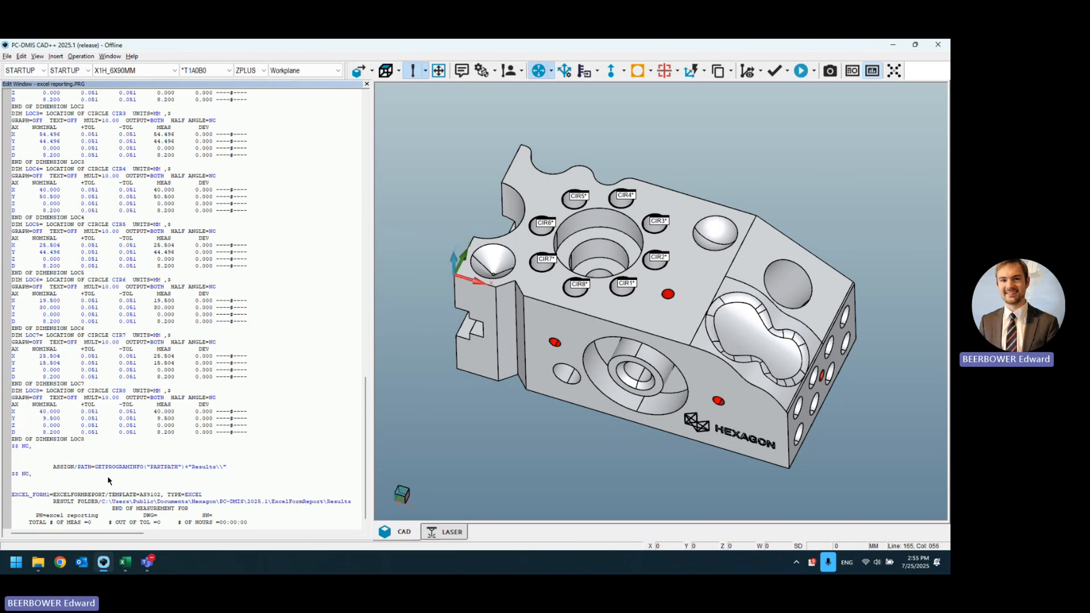
drag(101, 501, 353, 508)
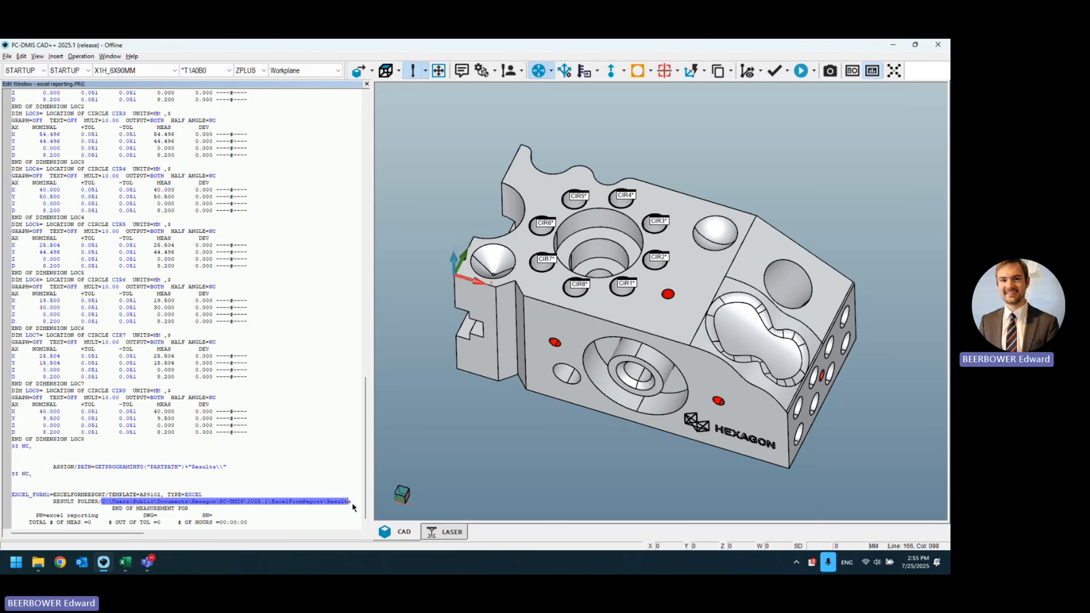
click(354, 500)
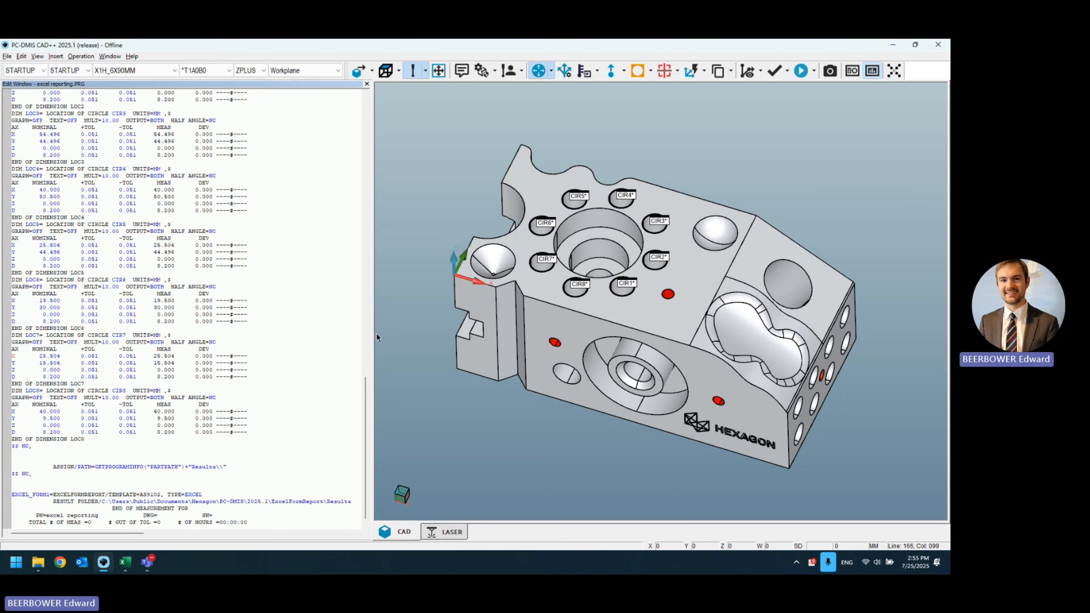
- Execute the measurement routine with the default trace field values and look through the generated Form3 report in an enlarged viewer
click(801, 72)
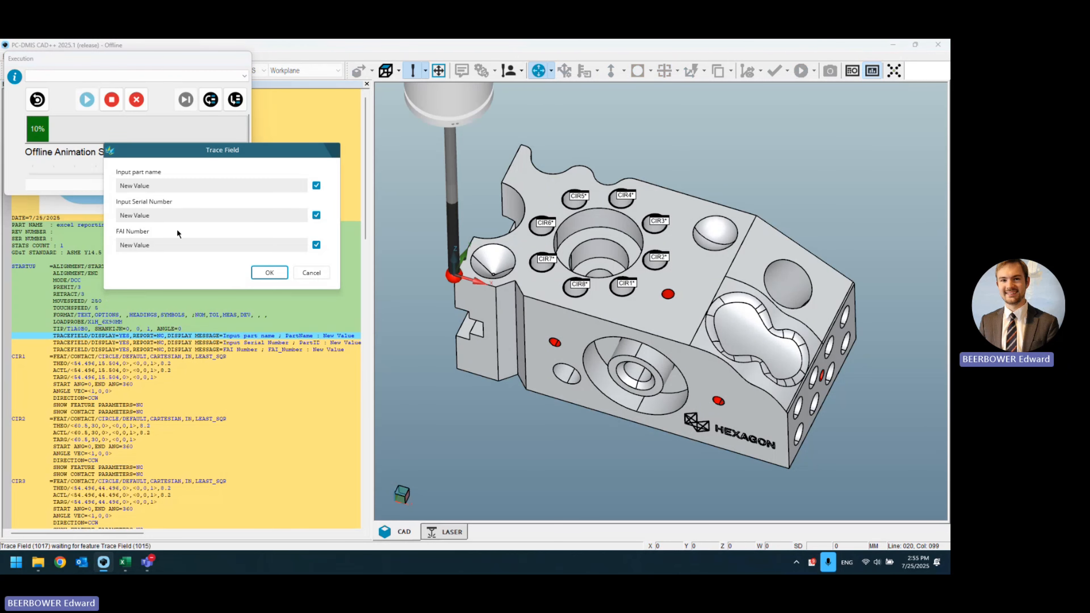
click(269, 273)
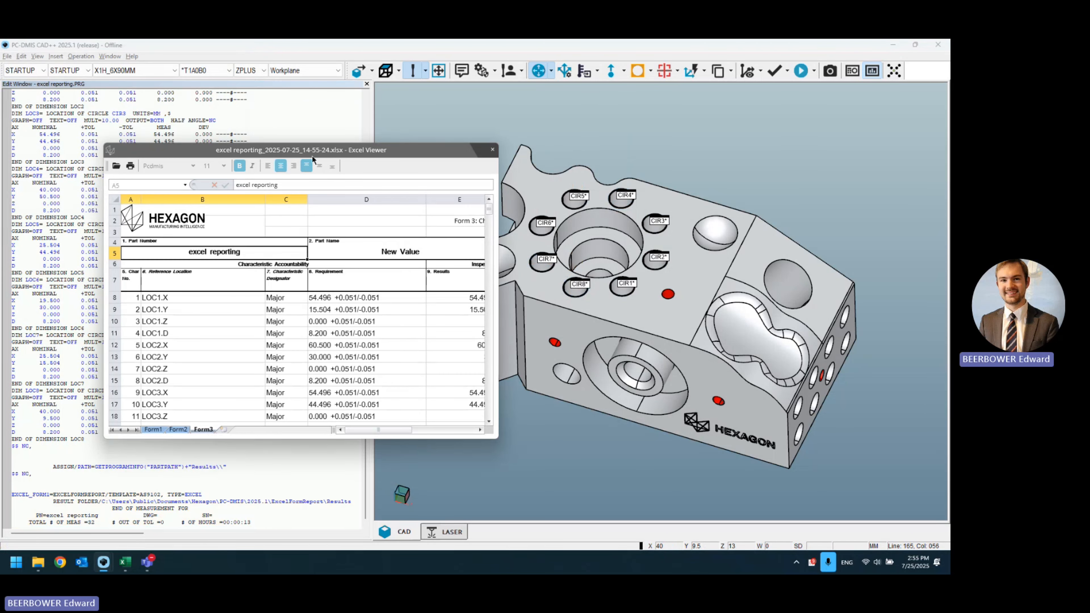
drag(314, 152, 248, 77)
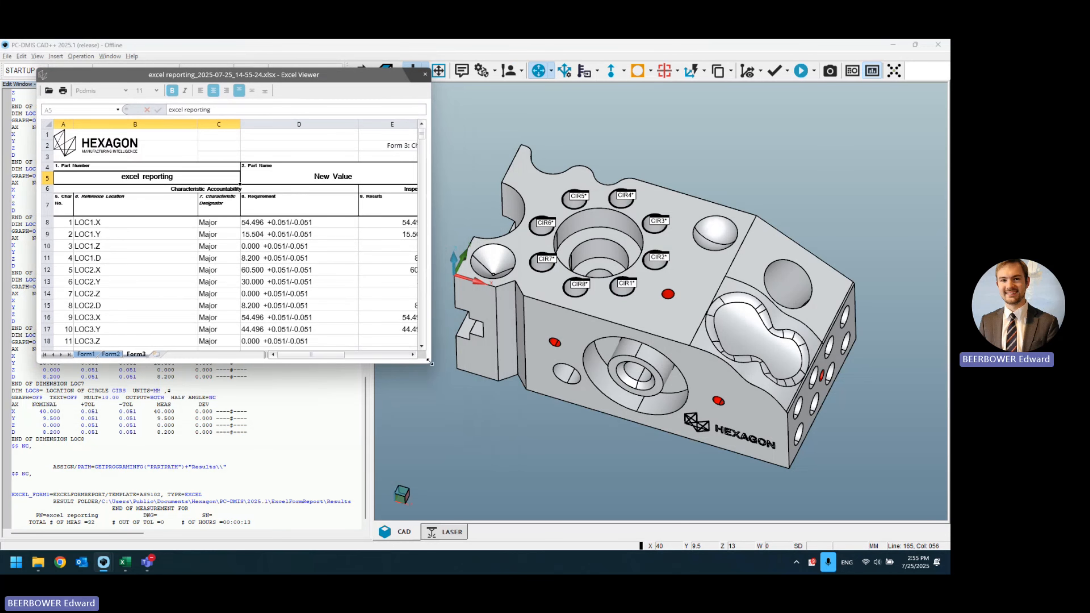
drag(430, 363, 821, 518)
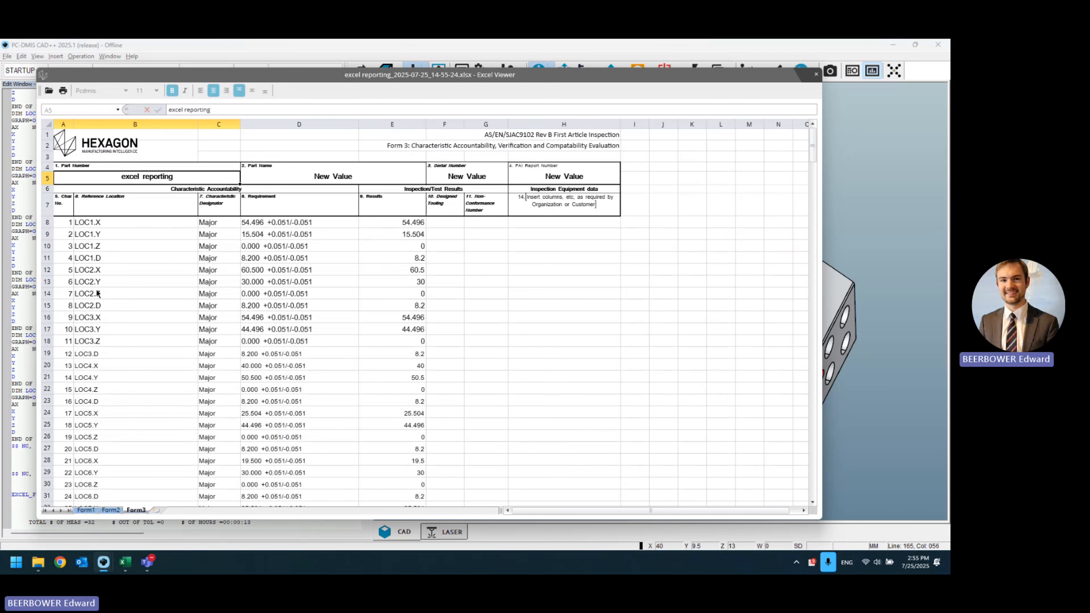
scroll(90, 341, down, 6)
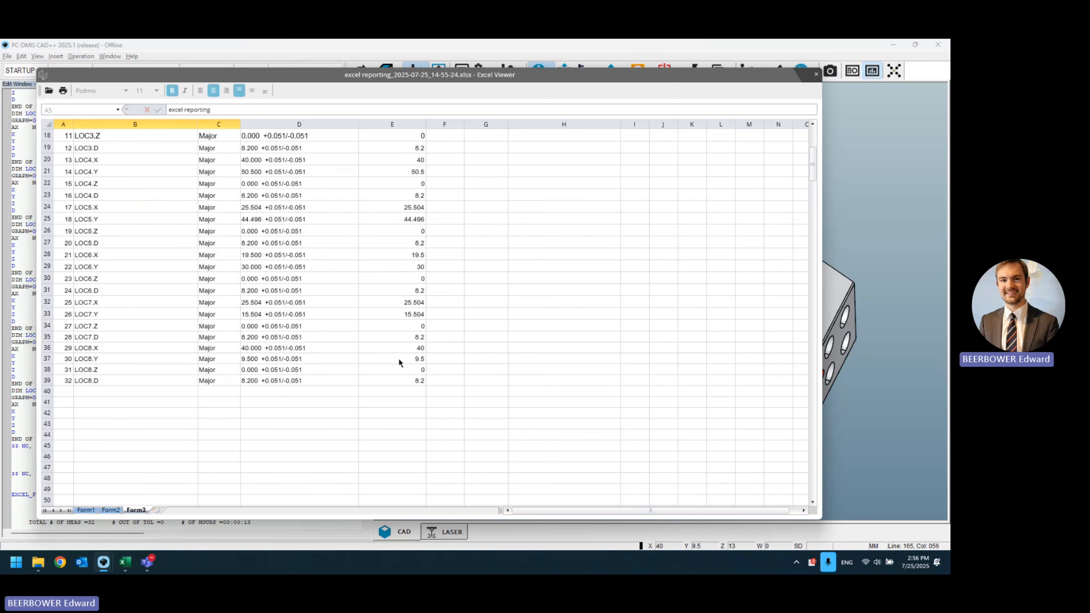
scroll(398, 358, up, 6)
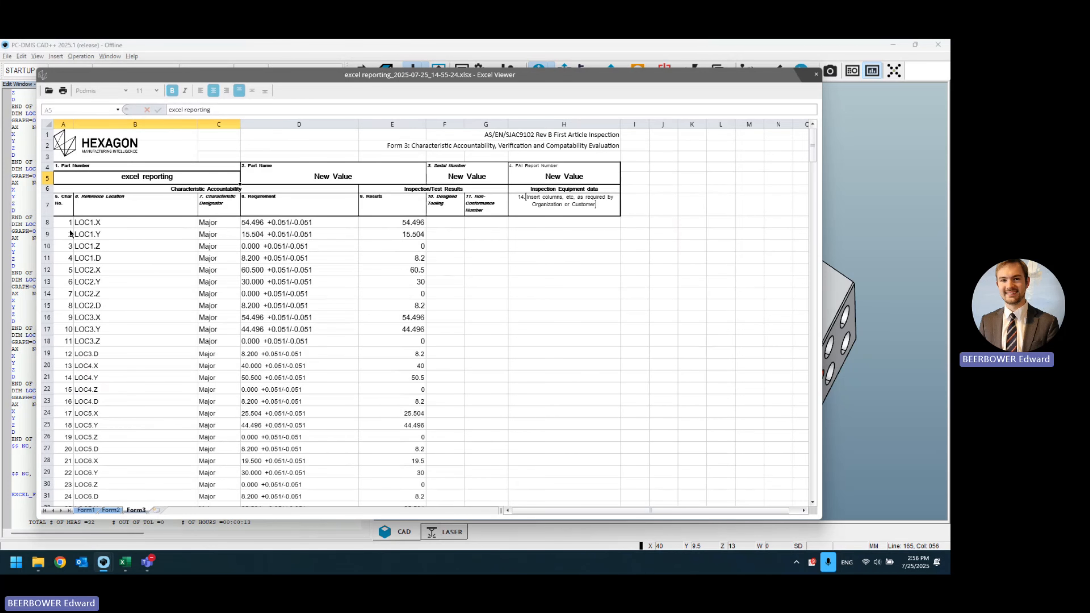
- Close the report viewer, glance at the Custom Form 1 workbook in Excel, and reopen the Excel Form Report in PC-DMIS to inspect its AS9102 layout
click(814, 76)
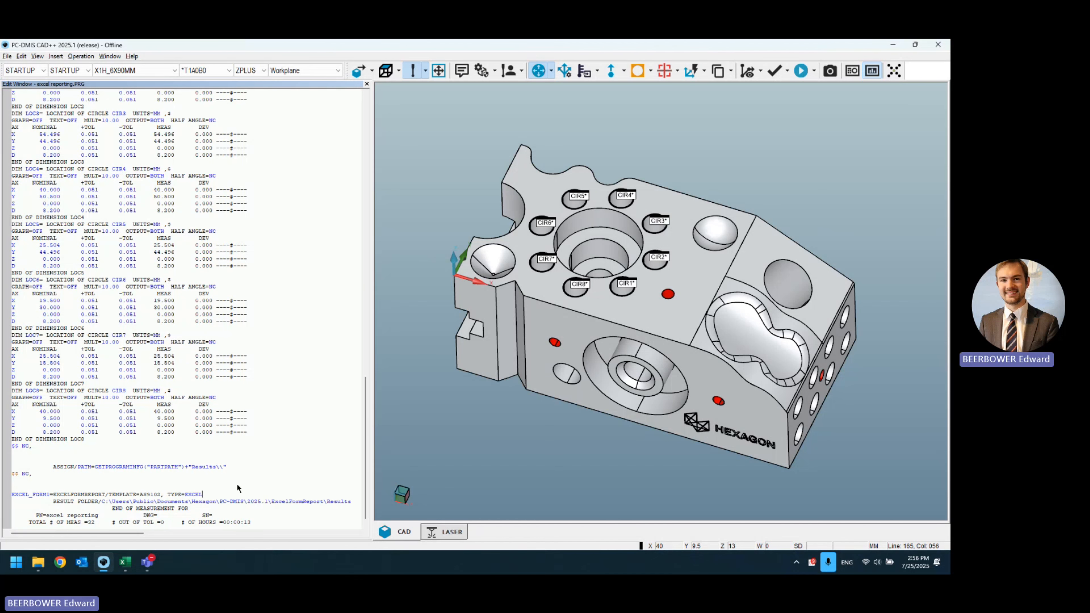
click(124, 566)
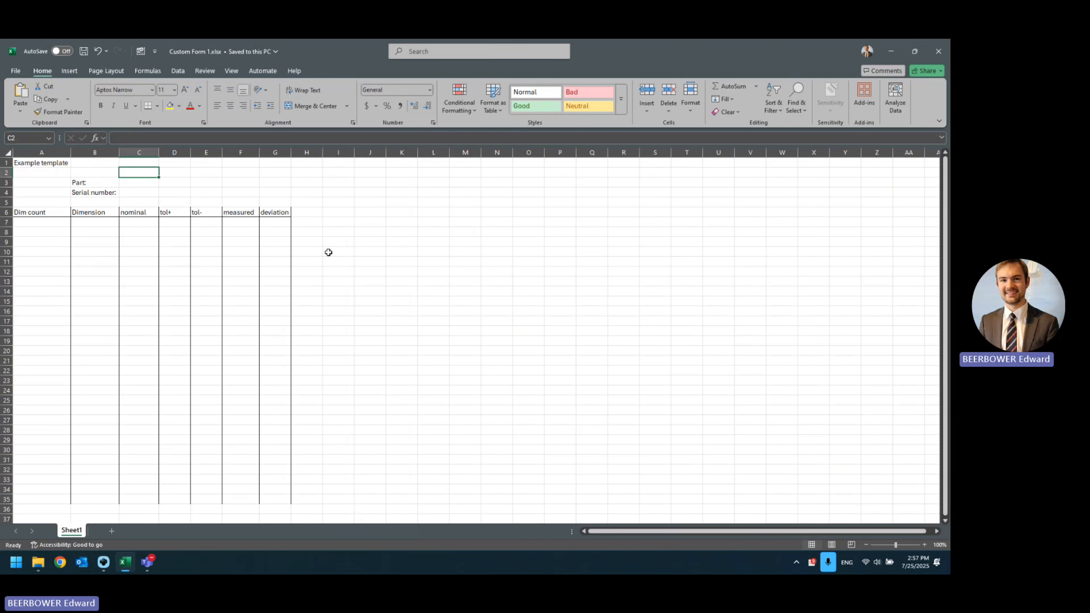
key(alt+Tab)
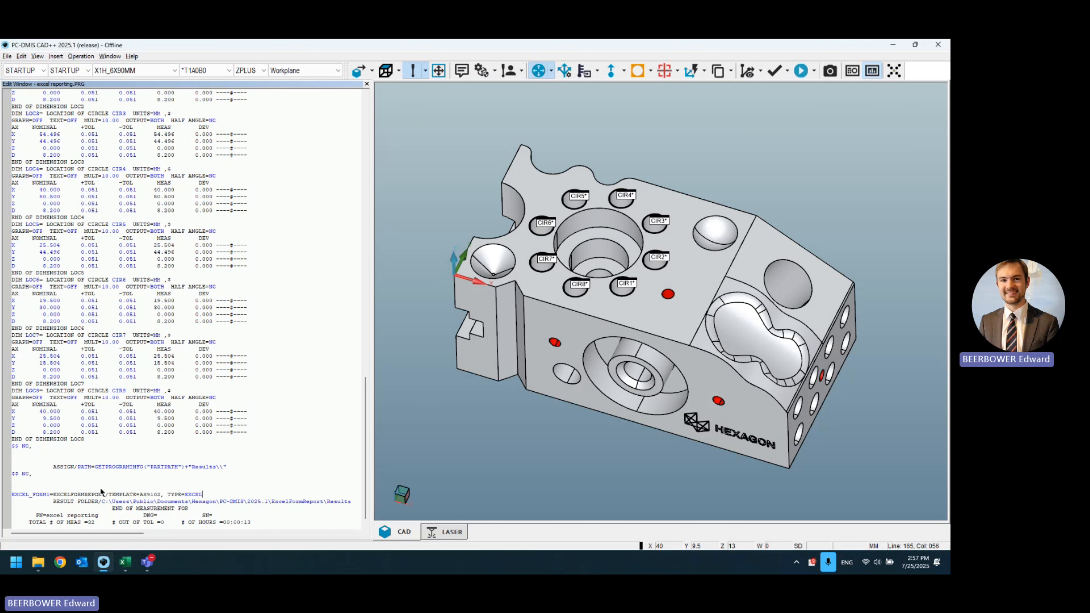
double_click(105, 493)
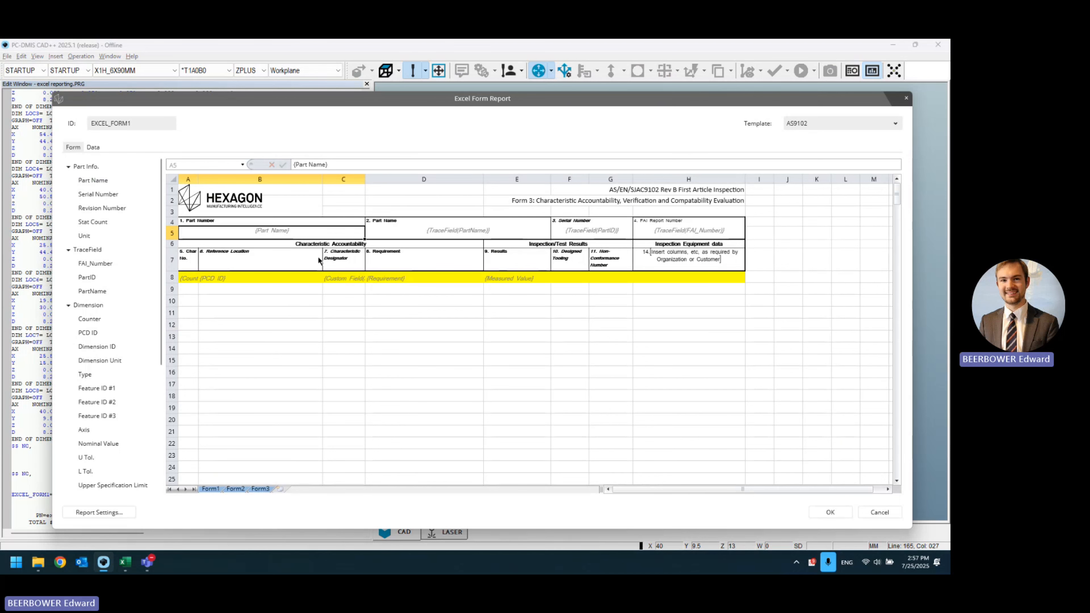
click(335, 201)
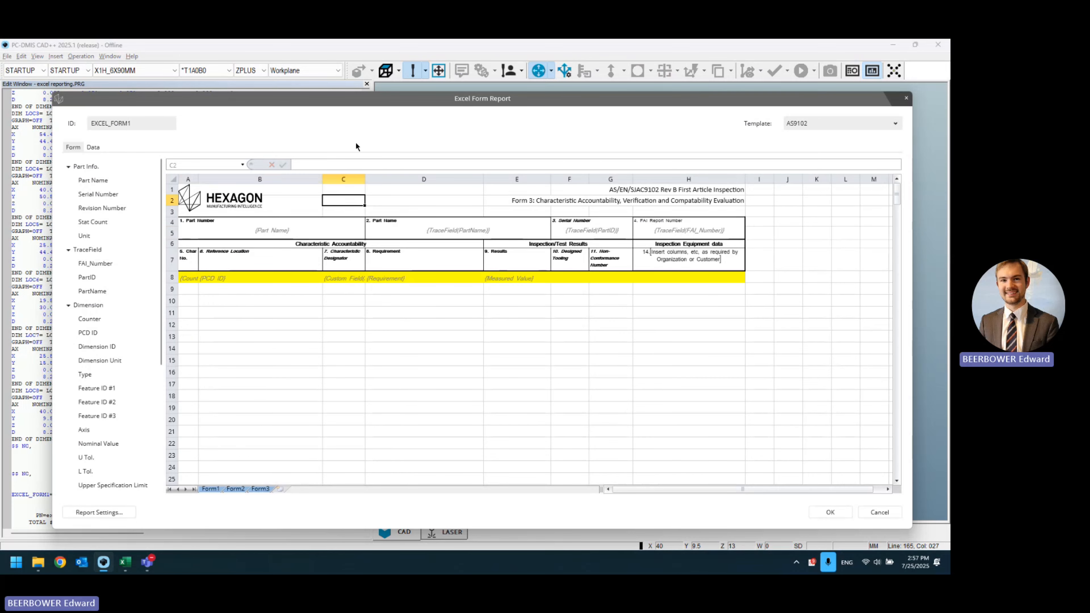
- Switch to the Custom Form 1 workbook in Excel and examine its part, serial number and dimension table cells
key(alt+Tab)
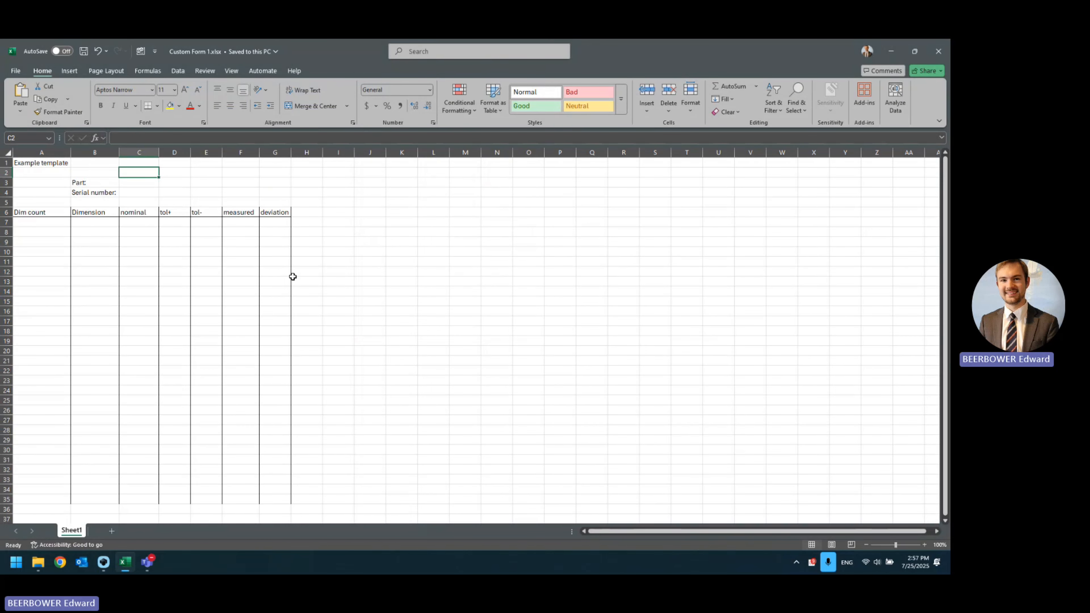
click(112, 184)
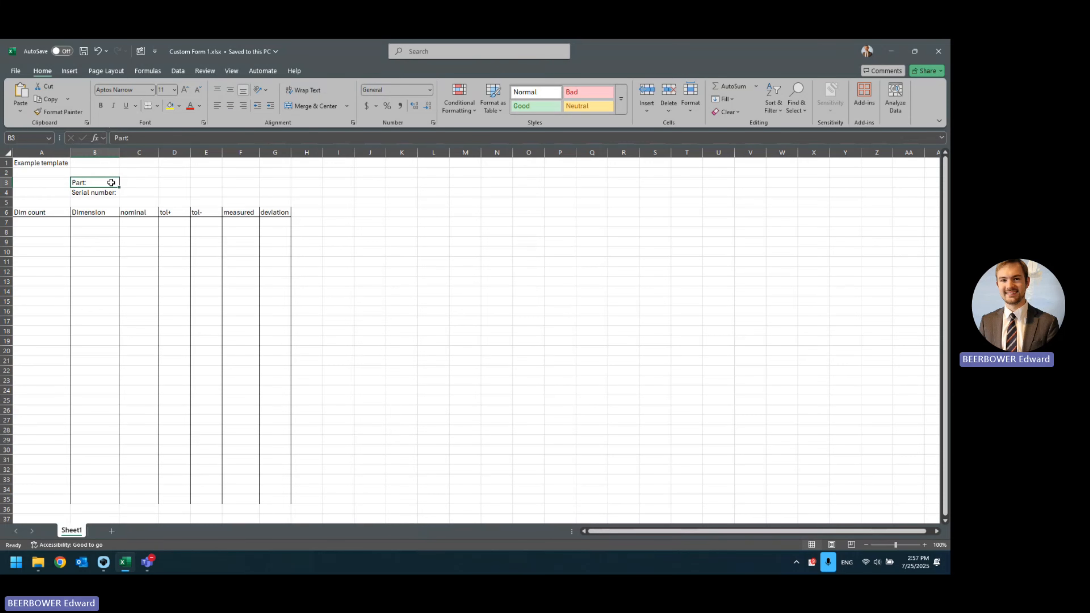
click(141, 181)
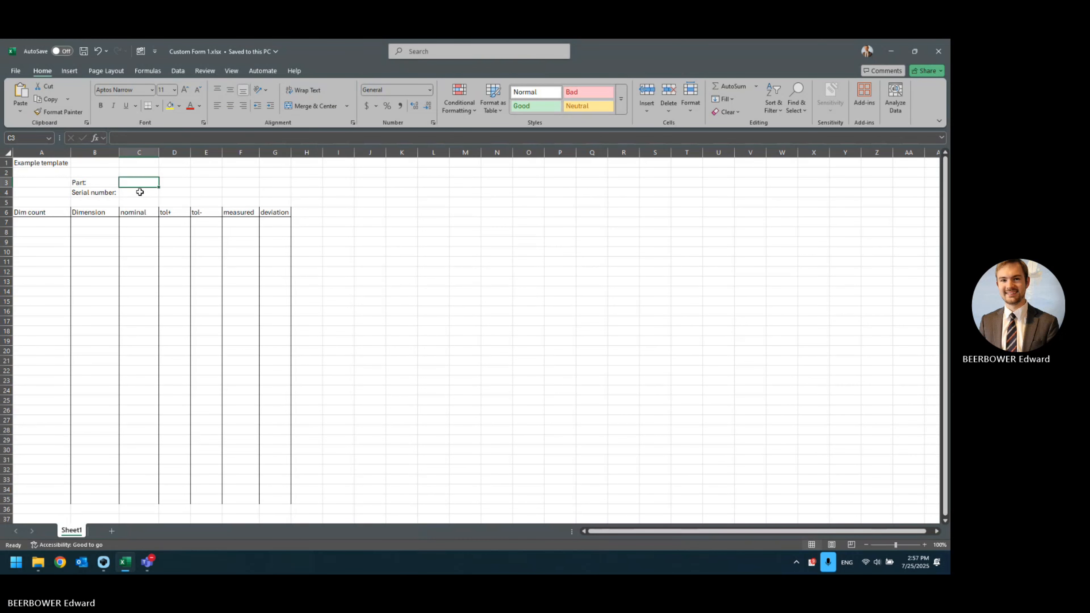
click(140, 192)
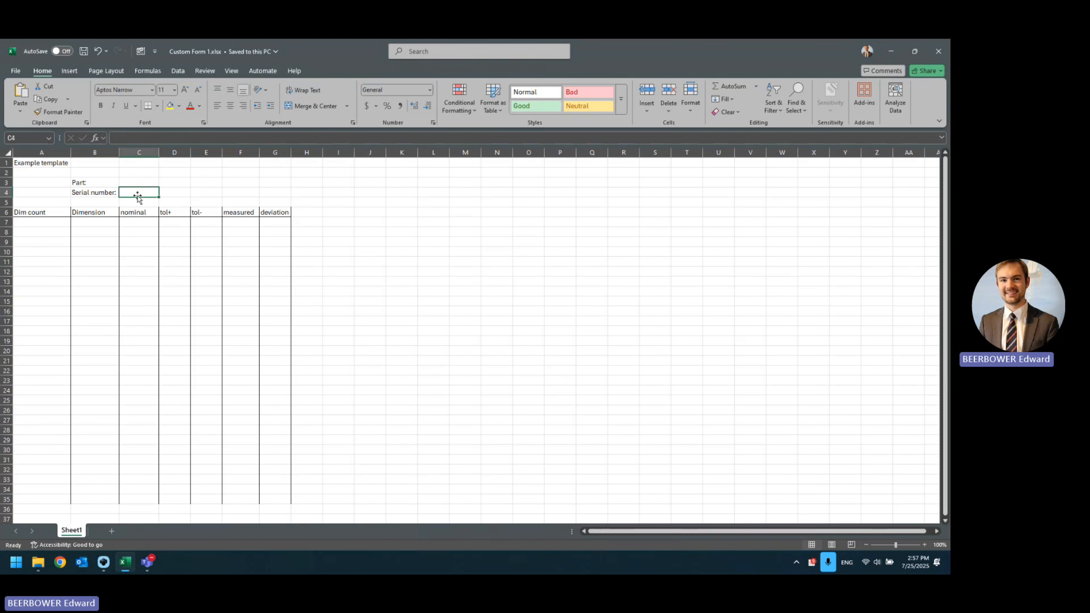
click(66, 223)
click(99, 224)
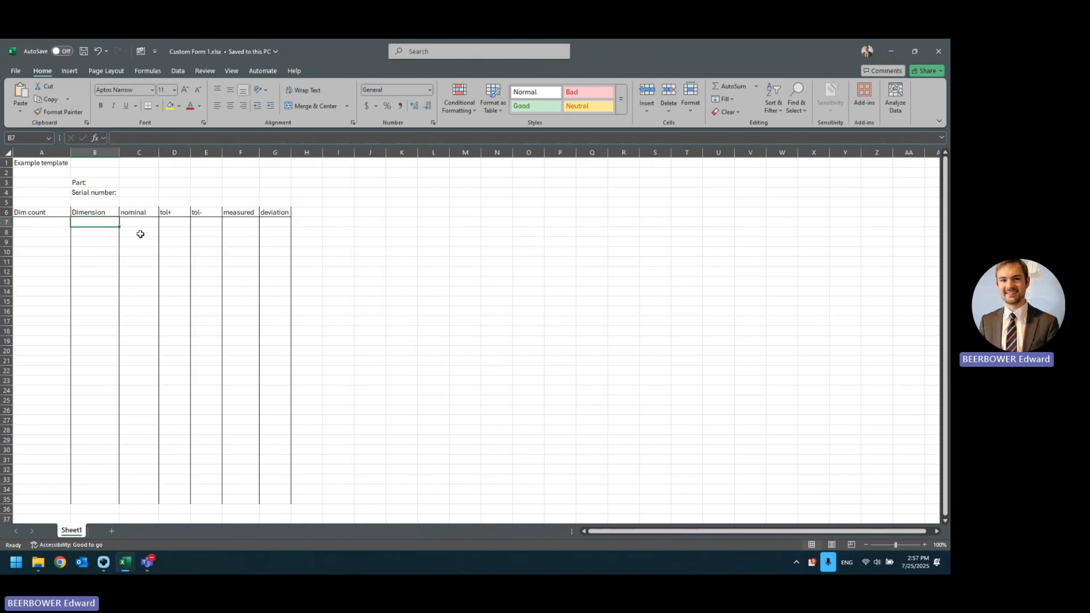
click(305, 223)
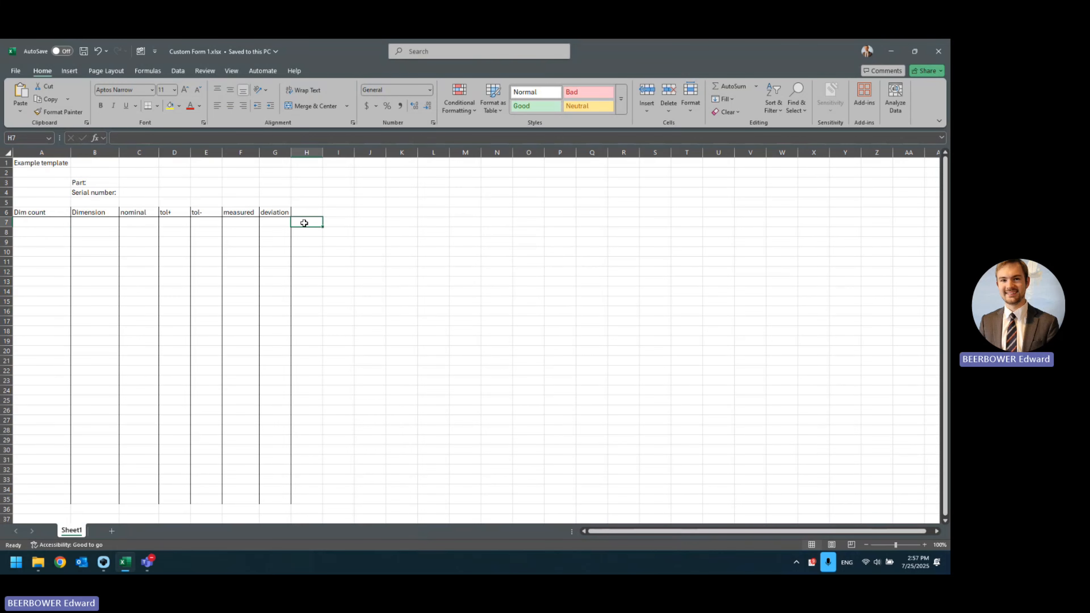
drag(357, 220, 341, 220)
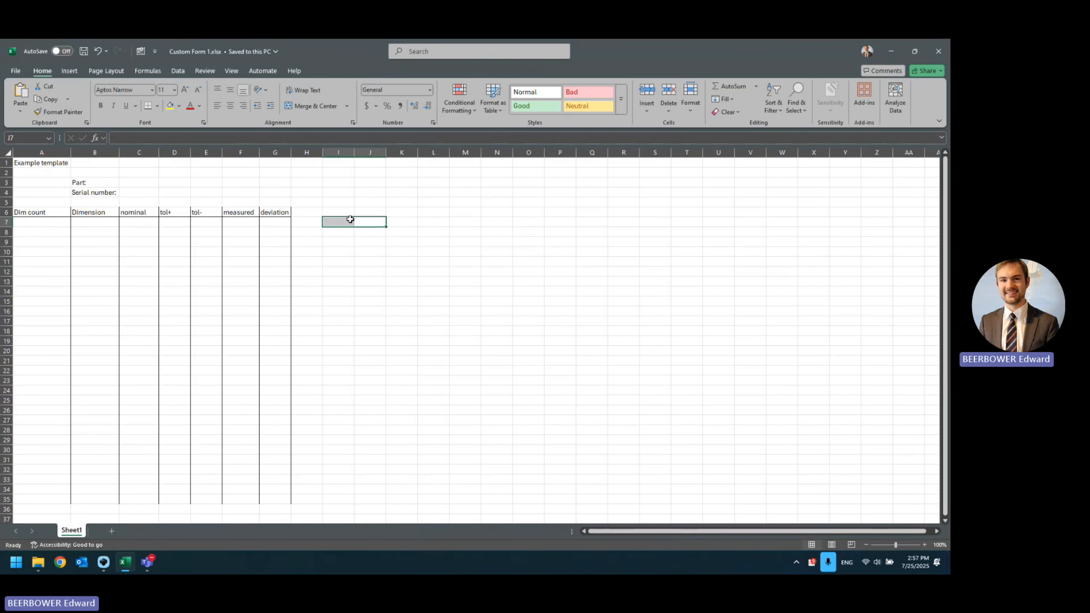
click(311, 220)
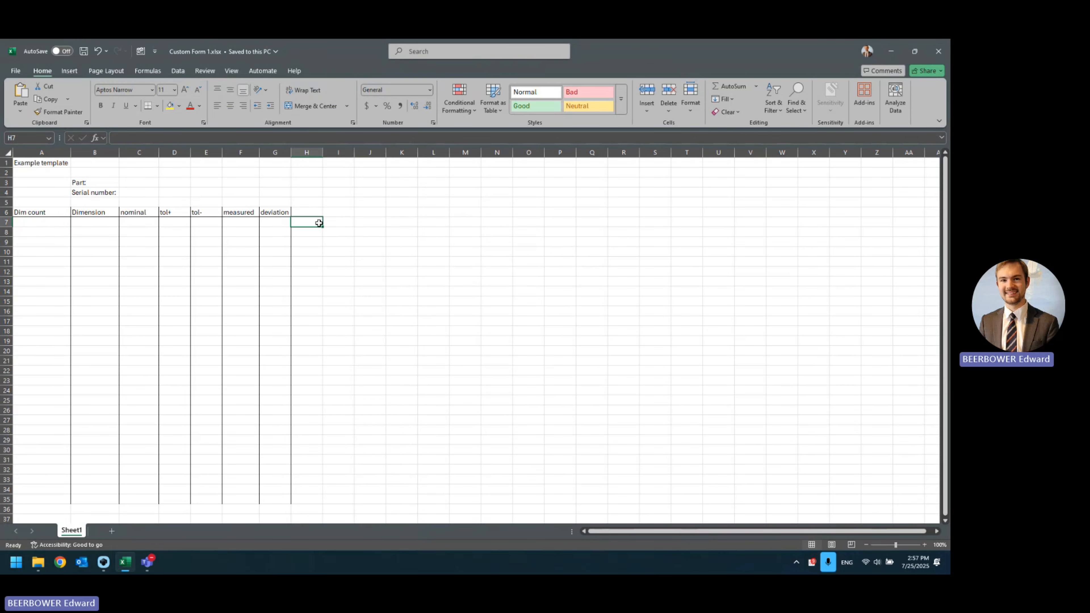
- Save the workbook as Custom Form 1.xlsx in the PC-DMIS 2025.1 ExcelFormReport Templates folder, replacing the existing file
click(16, 71)
click(42, 204)
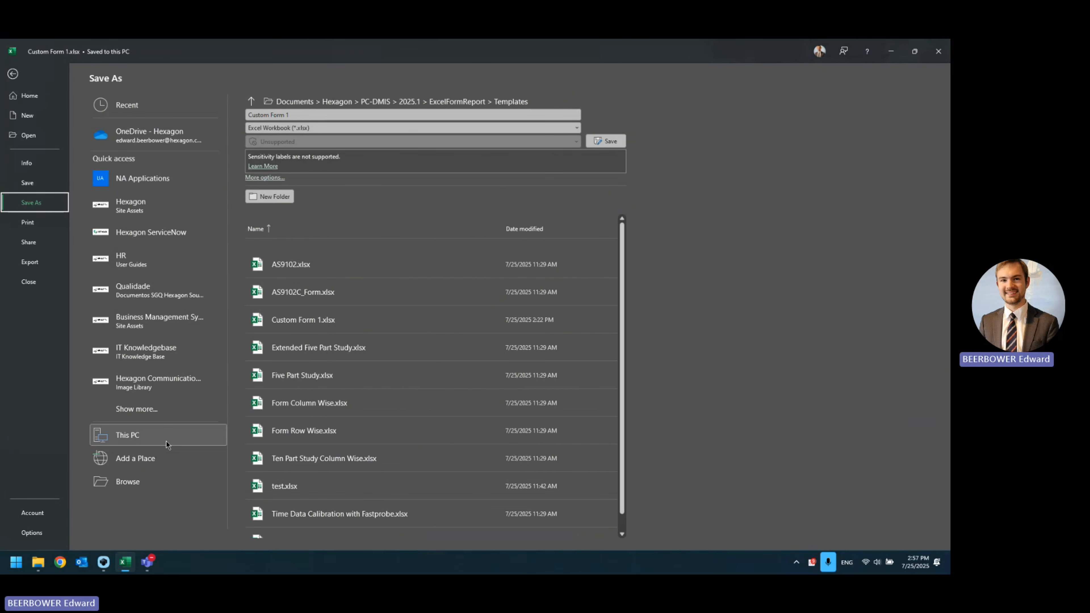
click(187, 480)
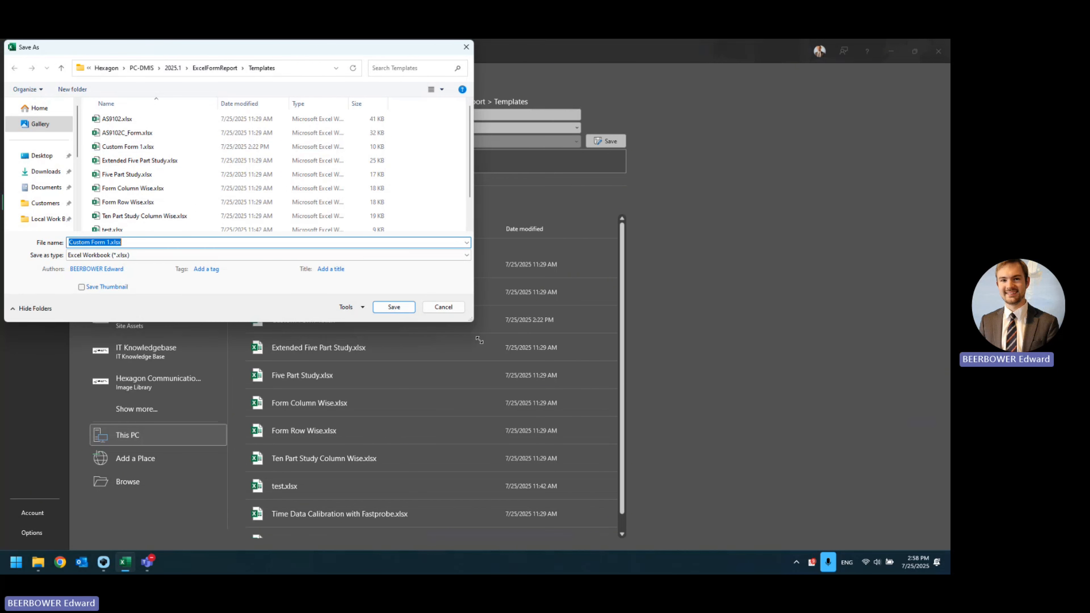
drag(468, 316, 542, 481)
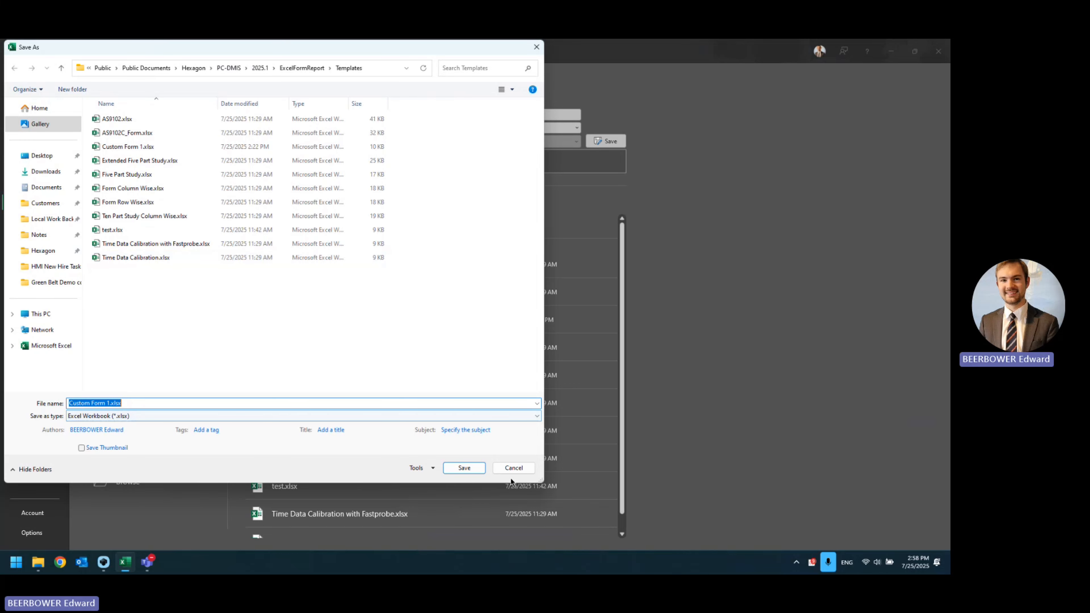
click(472, 468)
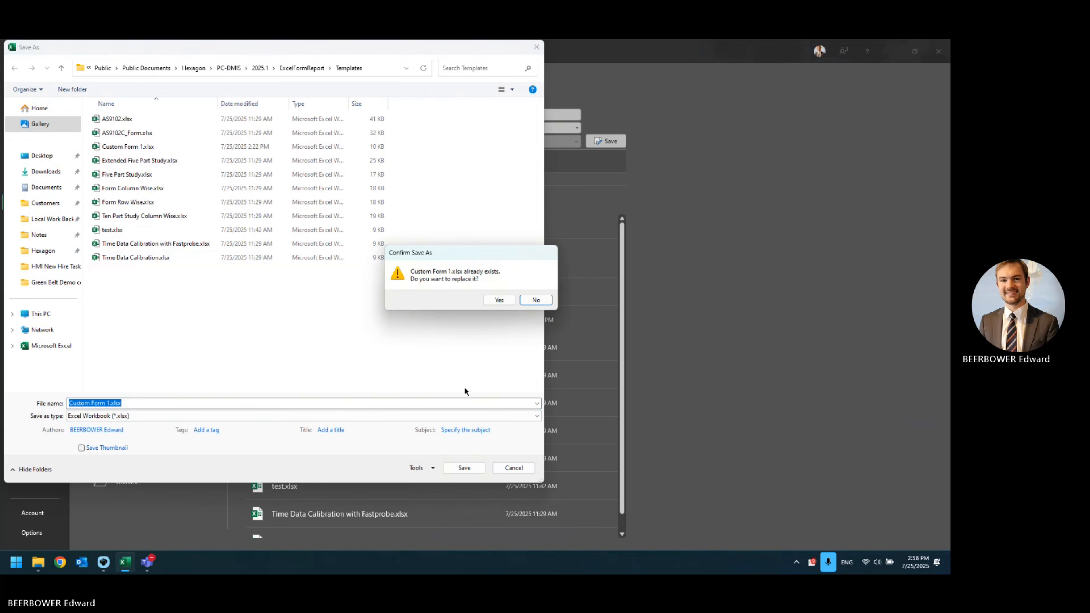
click(497, 300)
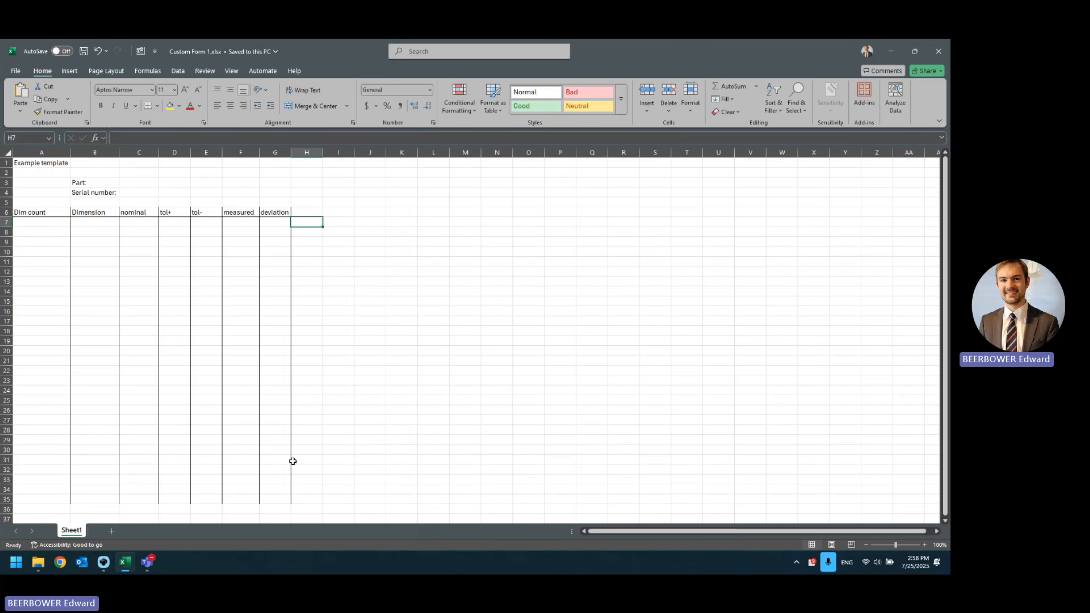
- Switch to the Templates folder in File Explorer and examine Custom Form 1.xlsx alongside the layout.xml files of the other templates
click(41, 566)
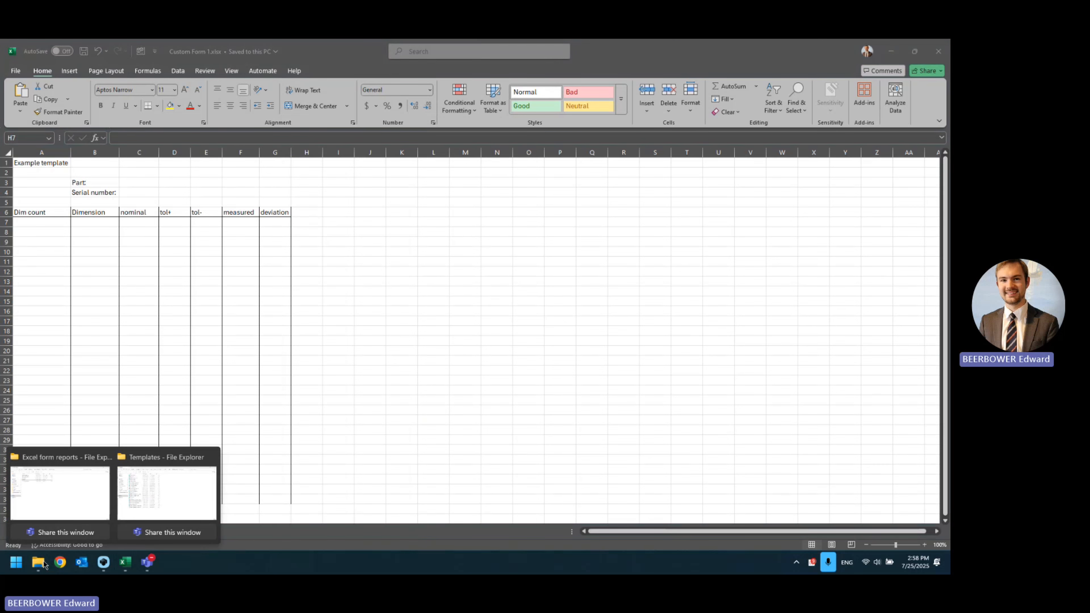
click(132, 484)
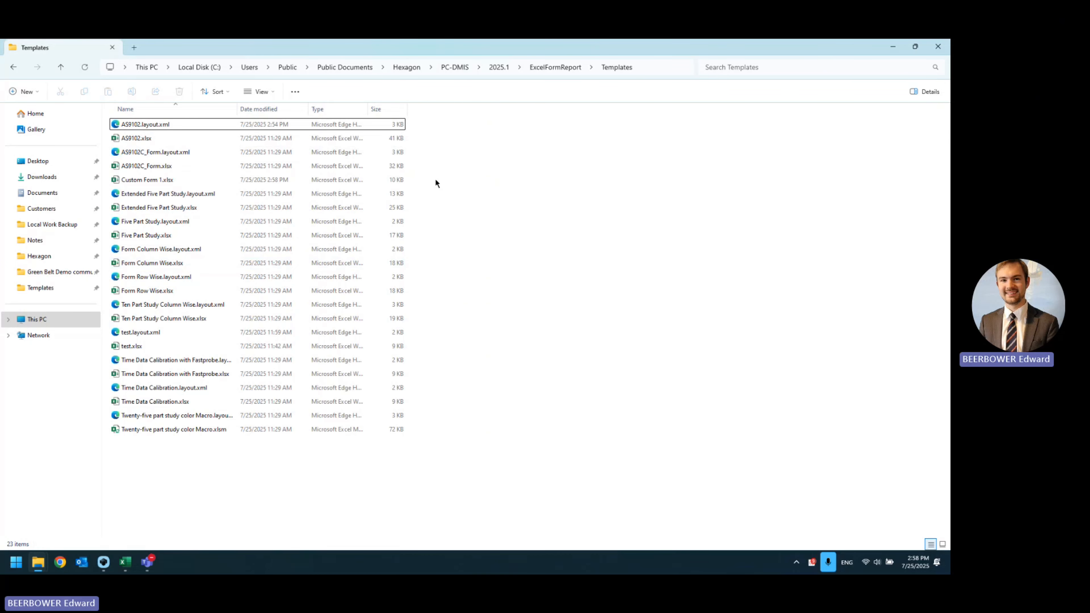
click(172, 178)
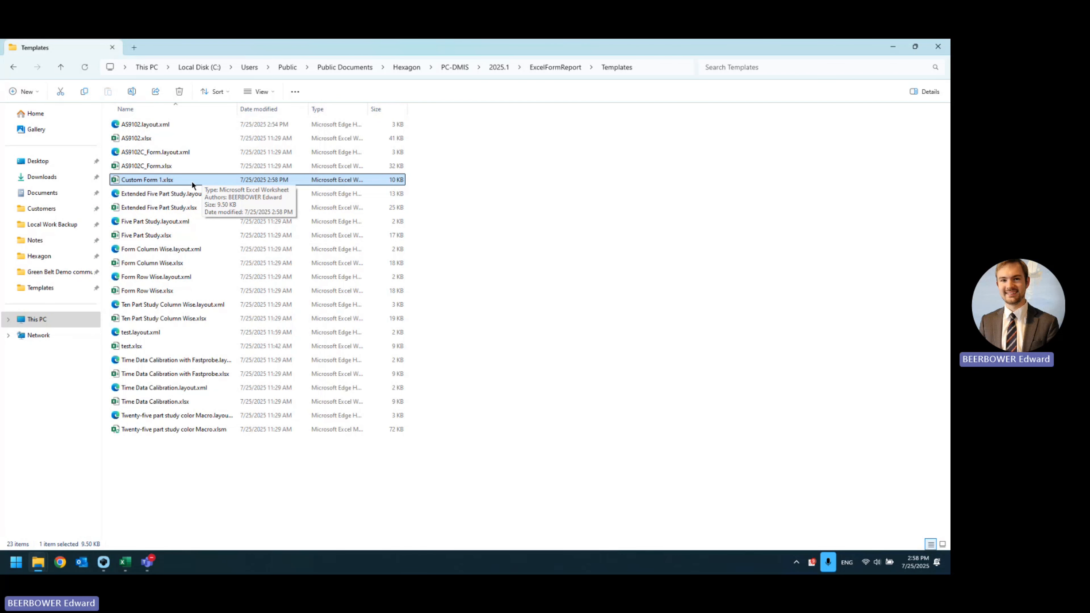
click(175, 192)
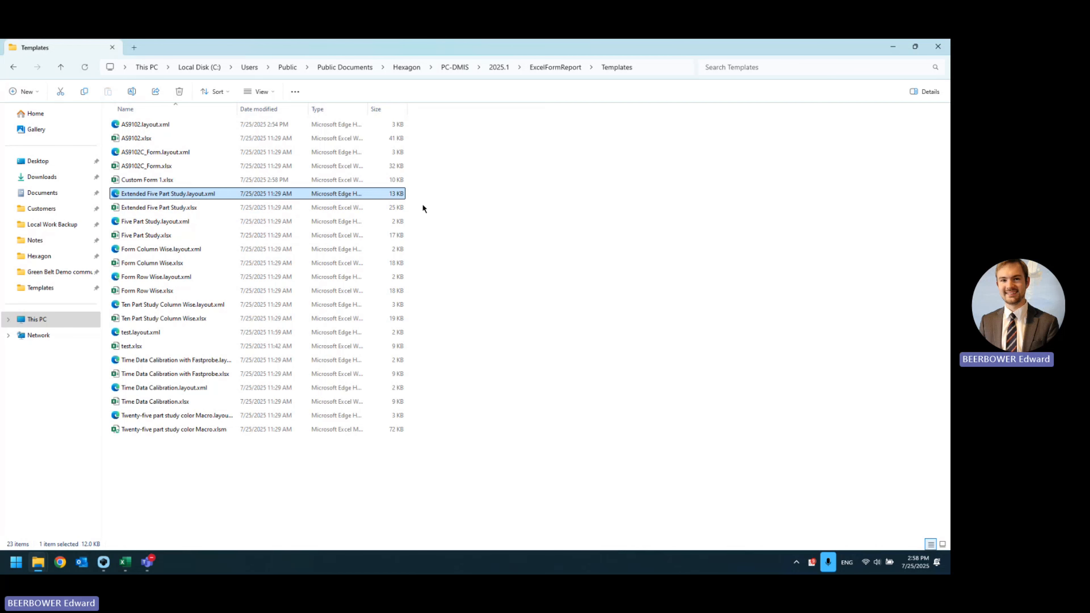
click(428, 183)
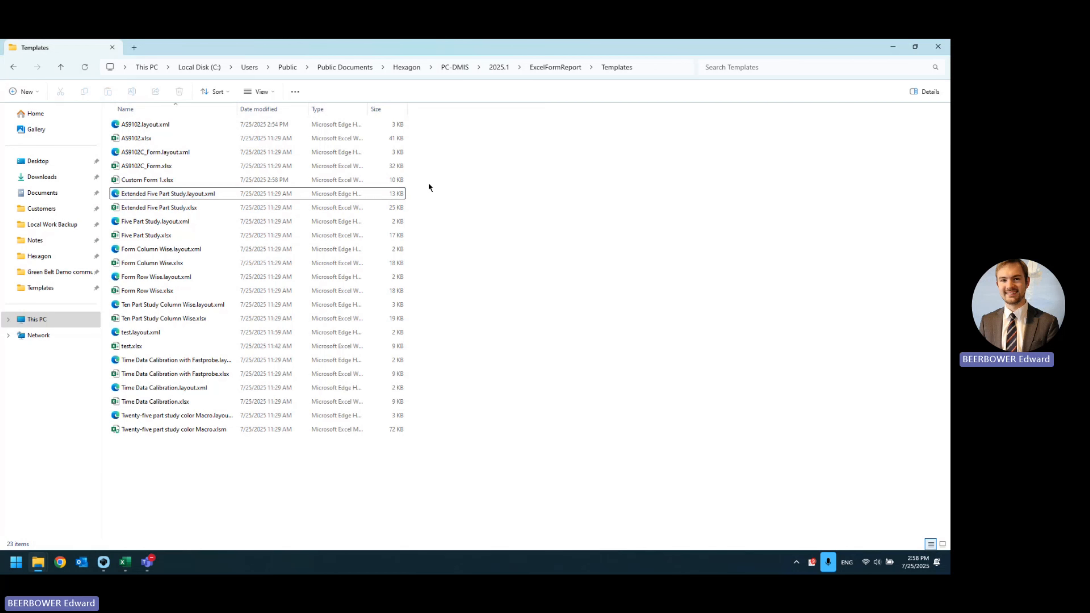
click(228, 180)
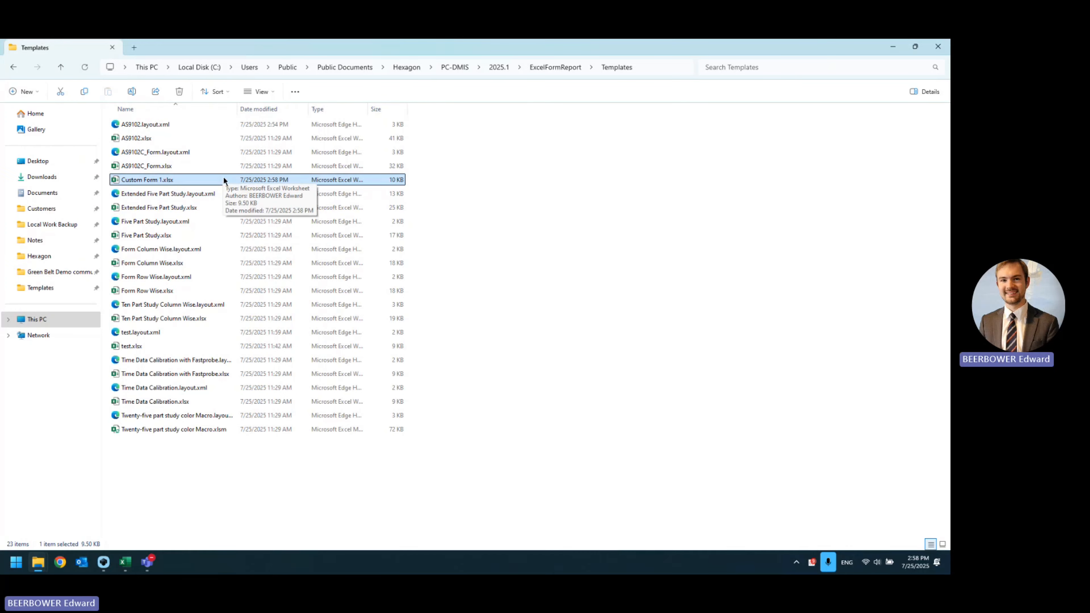
click(219, 194)
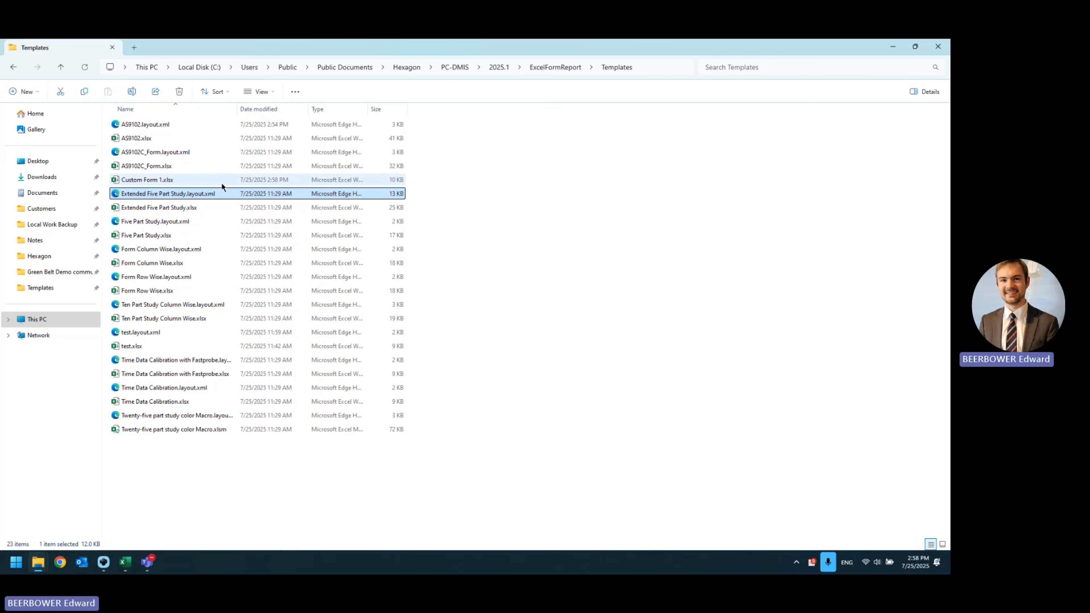
click(224, 181)
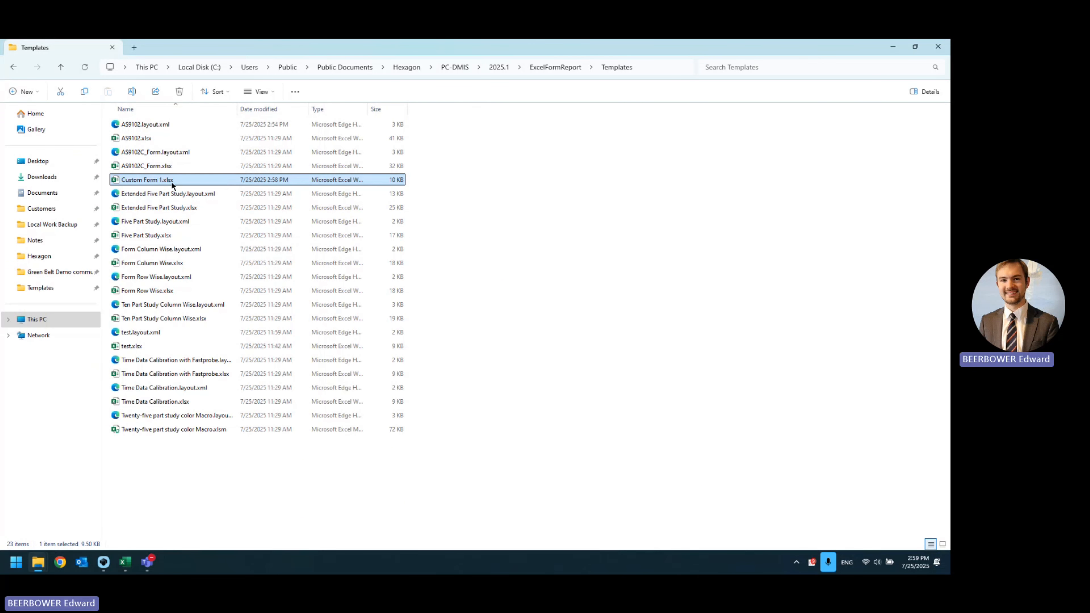
- Return to PC-DMIS, reopen the Excel Form Report command and set its template to Custom Form 1
click(898, 47)
click(897, 61)
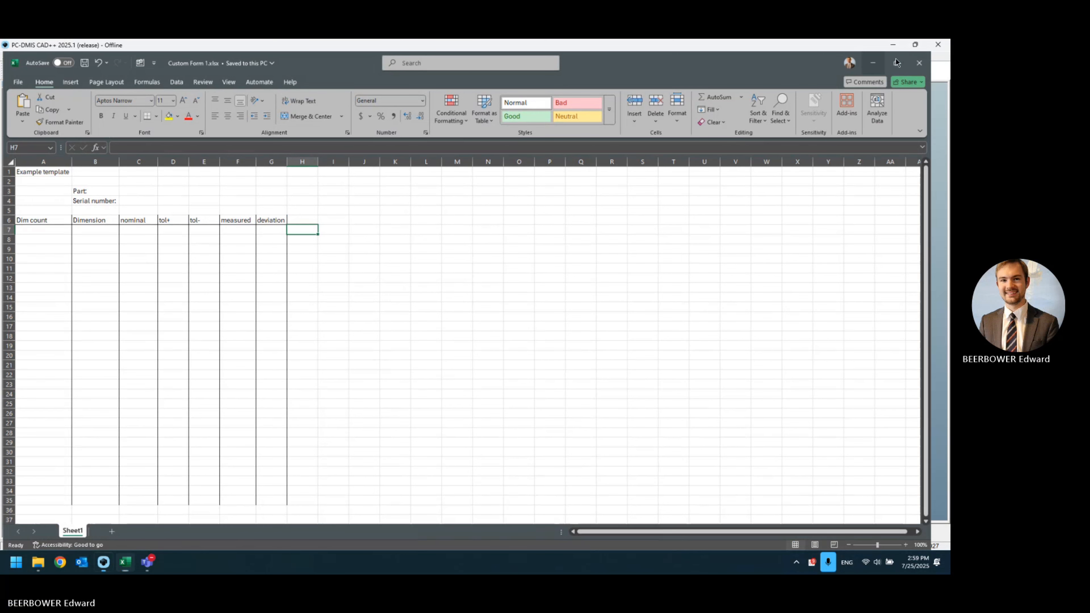
click(896, 60)
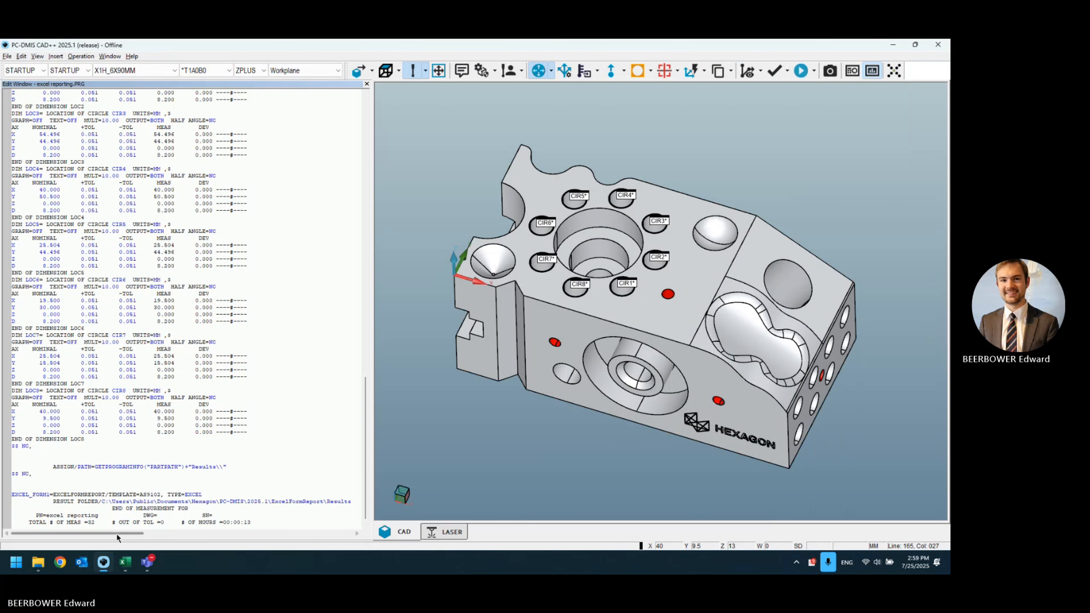
double_click(134, 496)
click(807, 123)
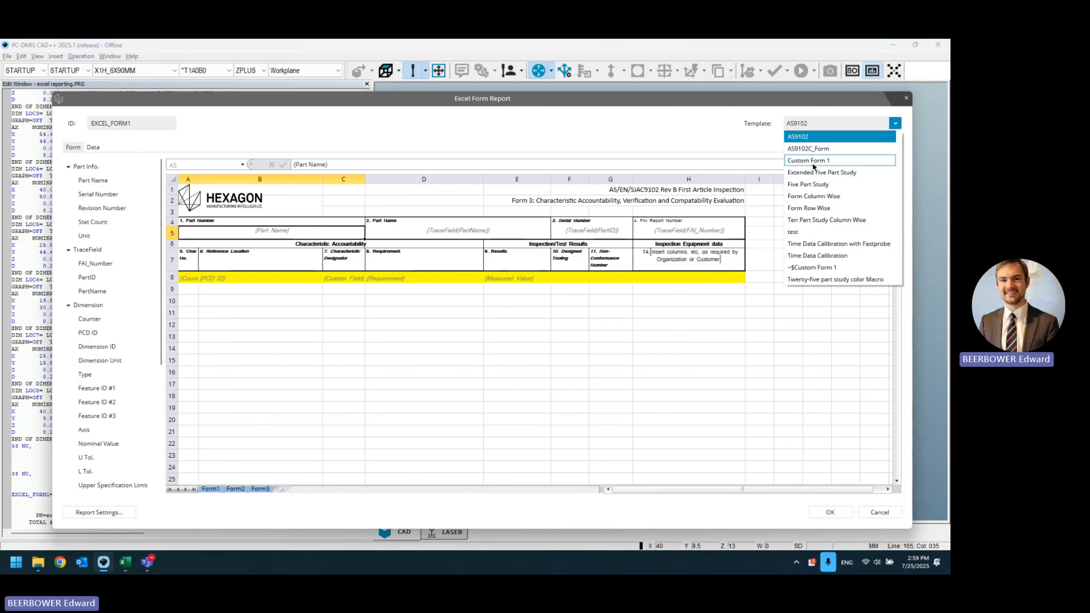
click(846, 160)
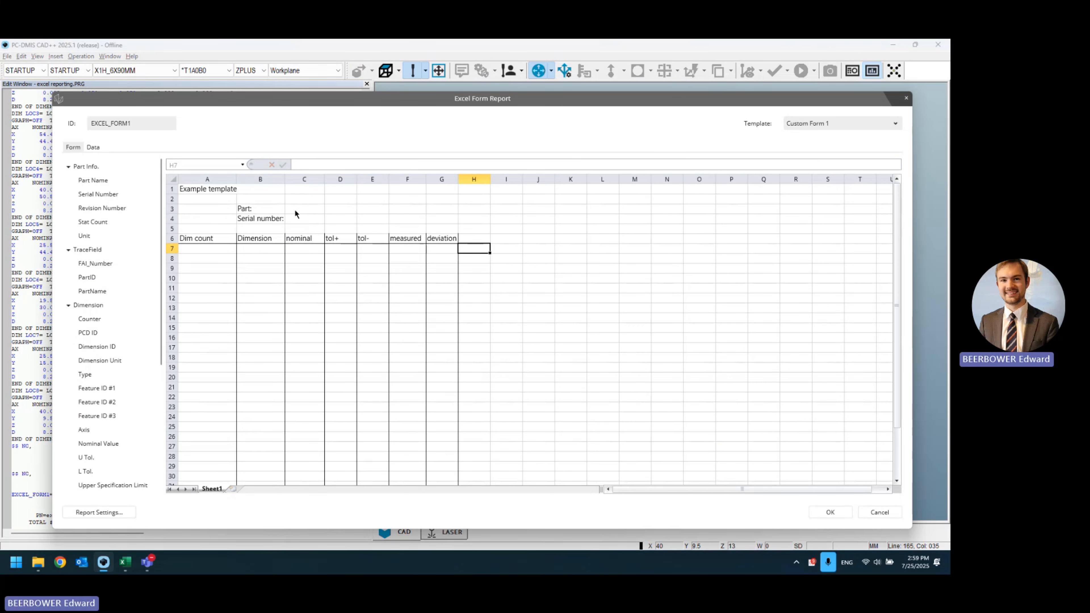
- Place the PartName trace field in C3 beside Part and the PartID trace field in C4 beside Serial number
click(263, 209)
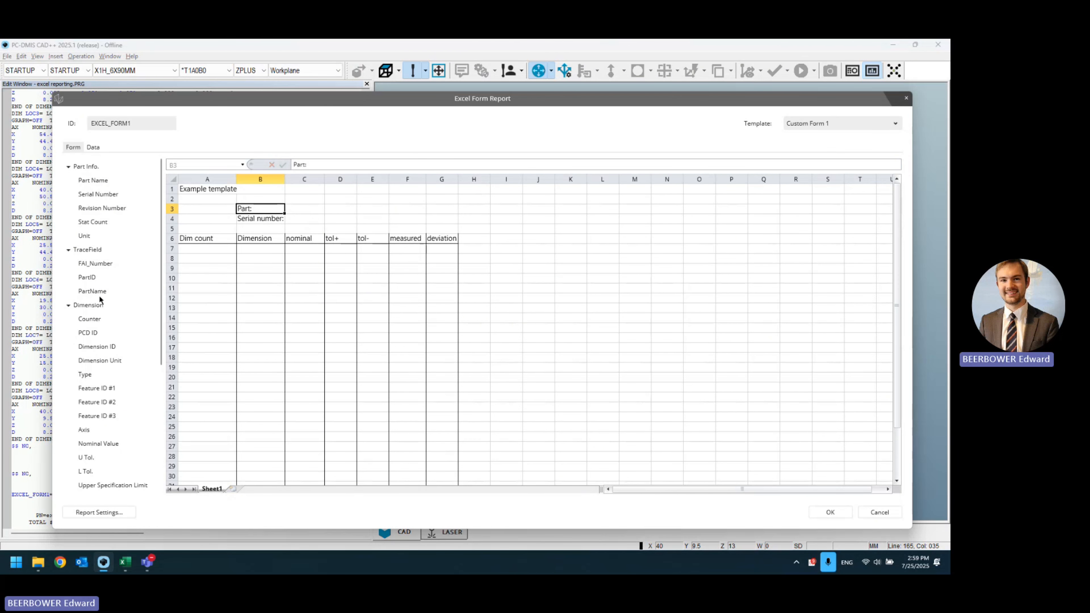
drag(99, 295, 303, 210)
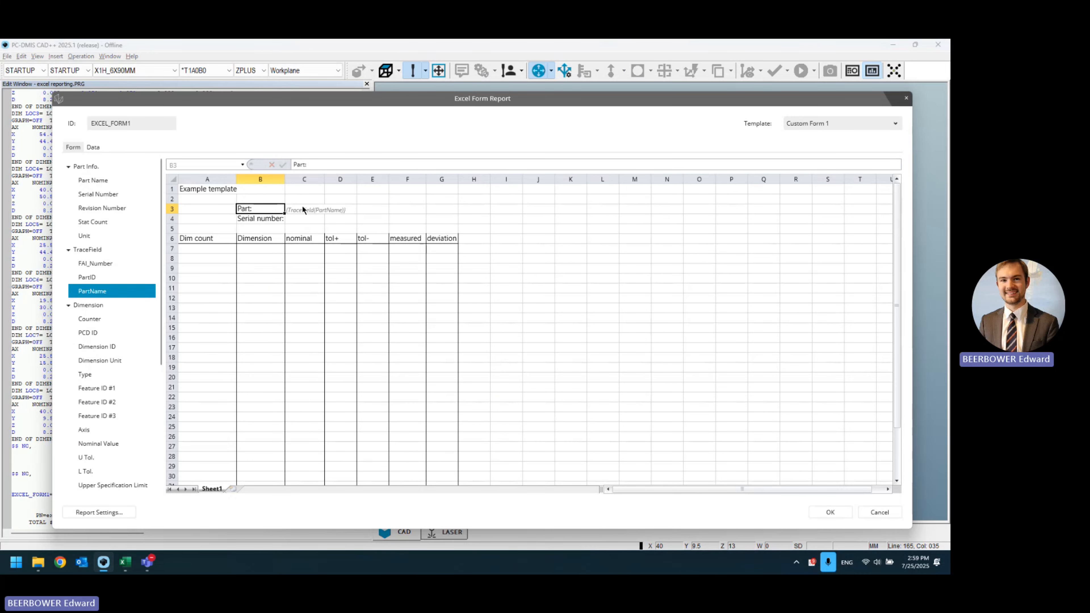
click(96, 277)
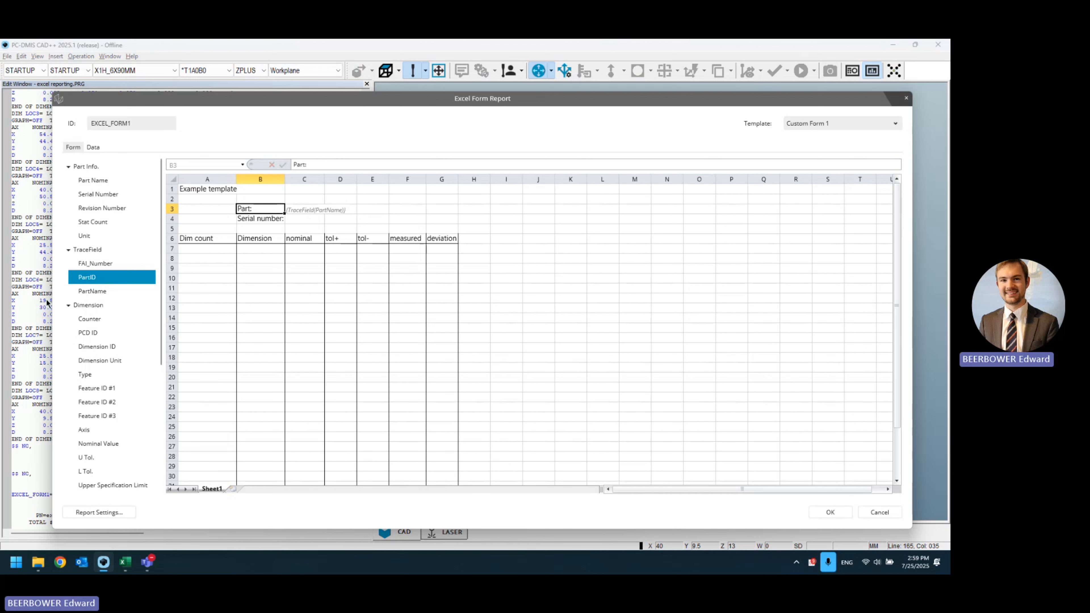
drag(86, 278, 298, 244)
- Place the Counter field in A7 under Dim count and the PCD ID field in B7 under Dimension
drag(228, 249, 439, 254)
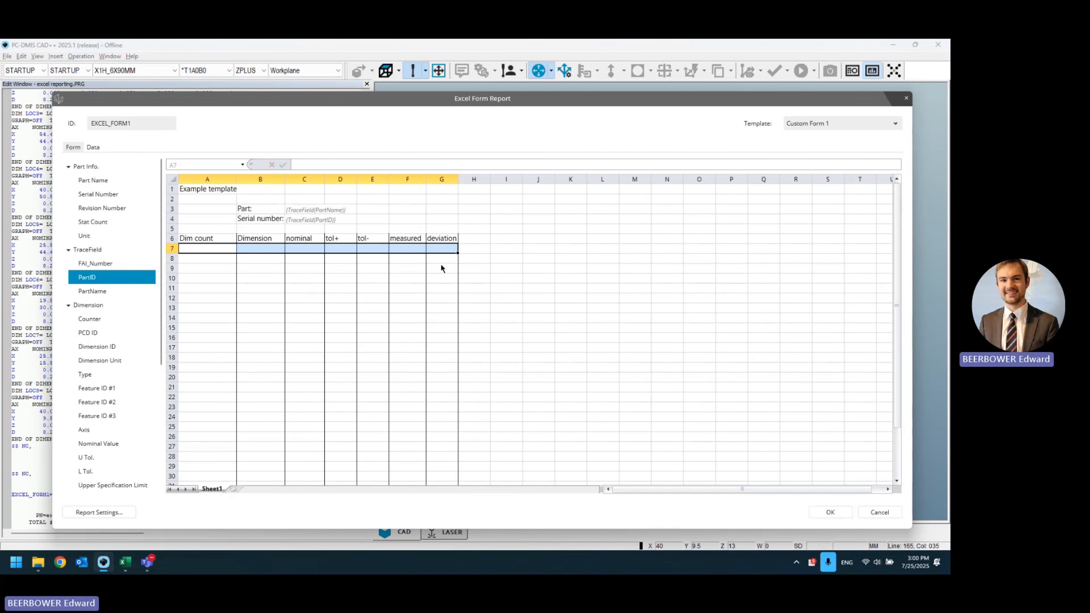
click(219, 250)
click(206, 240)
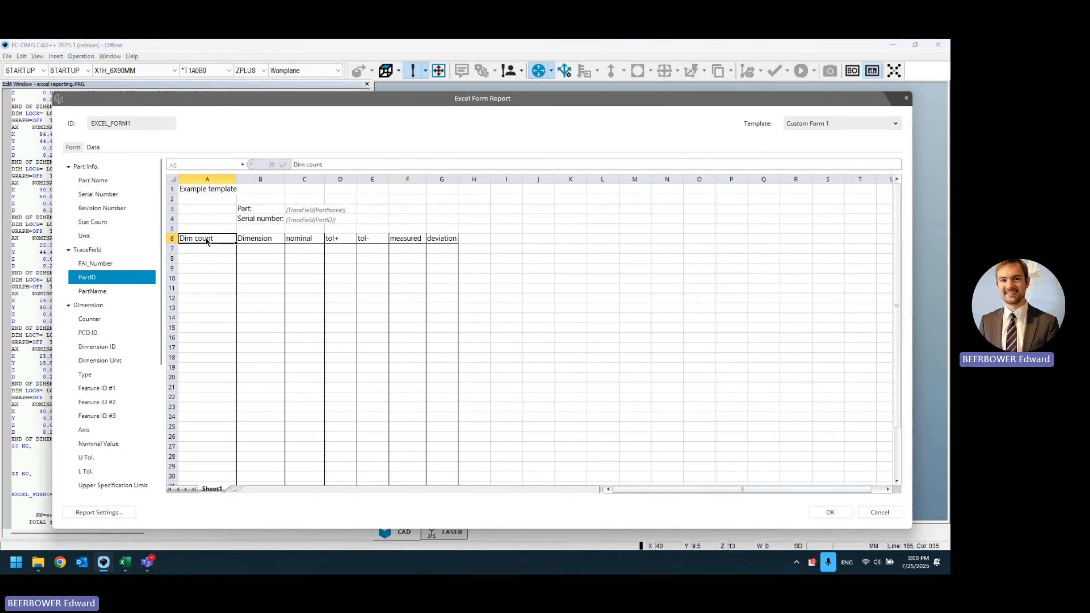
click(208, 249)
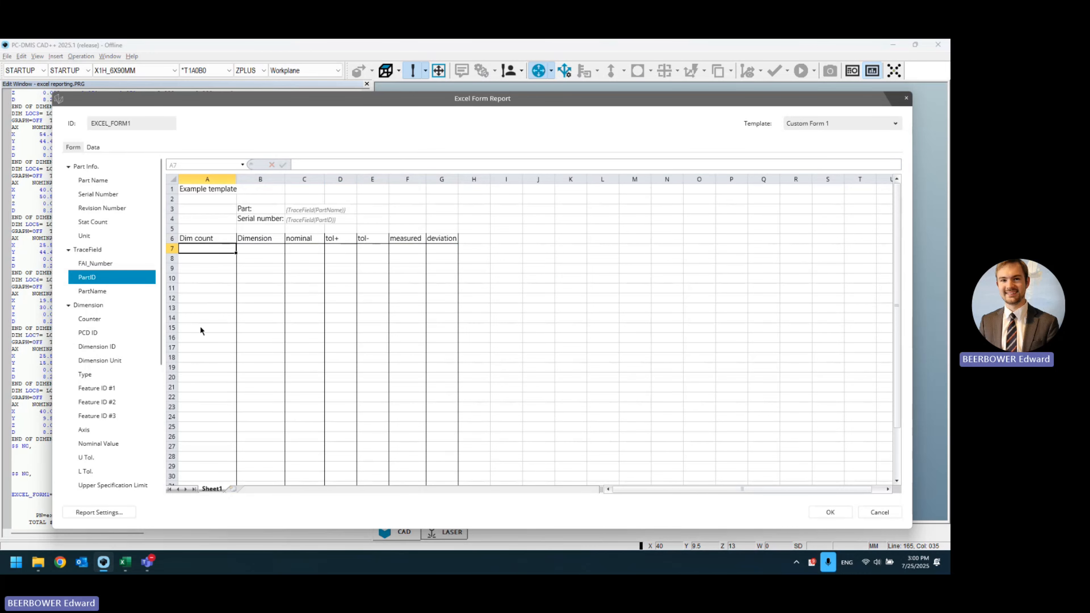
drag(93, 318, 211, 248)
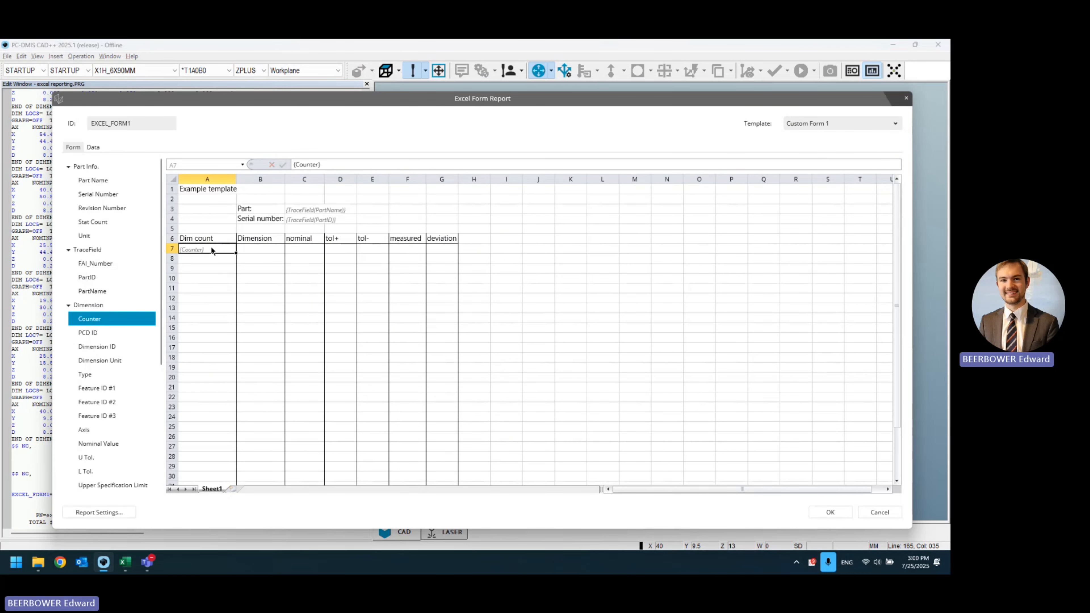
click(260, 250)
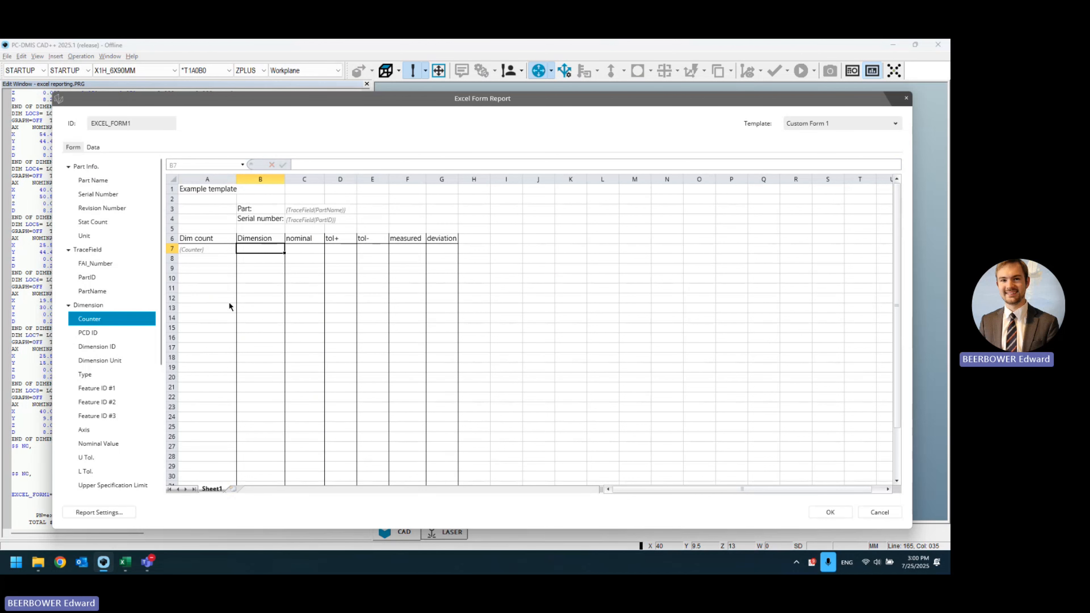
click(95, 333)
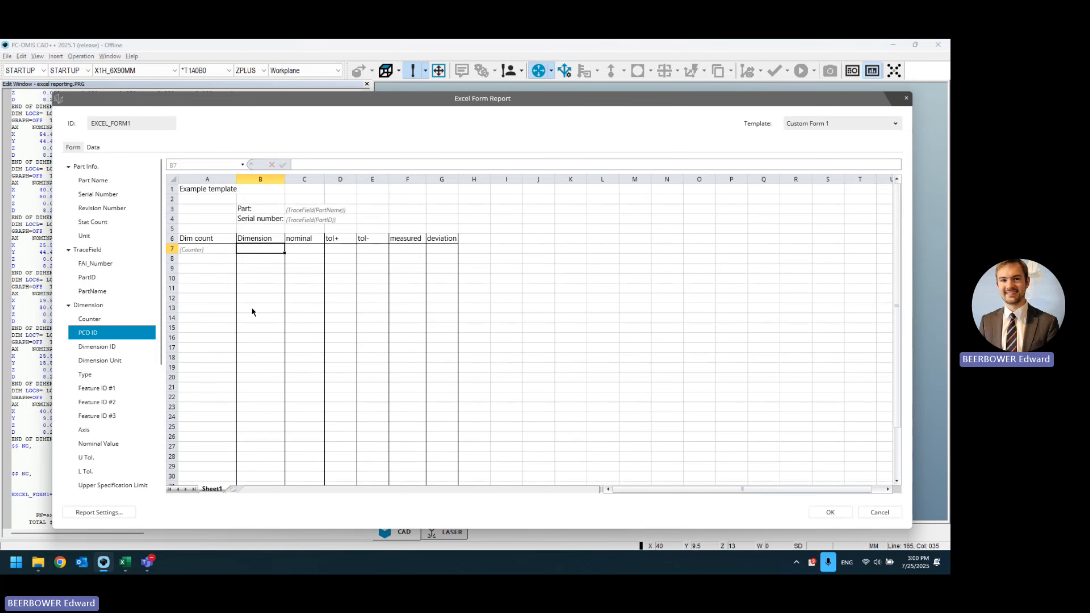
drag(88, 333, 250, 254)
- Place the Nominal Value field in C7, U Tol. in D7 under tol+ and L Tol. in E7 under tol-
drag(102, 443, 300, 249)
scroll(100, 352, down, 1)
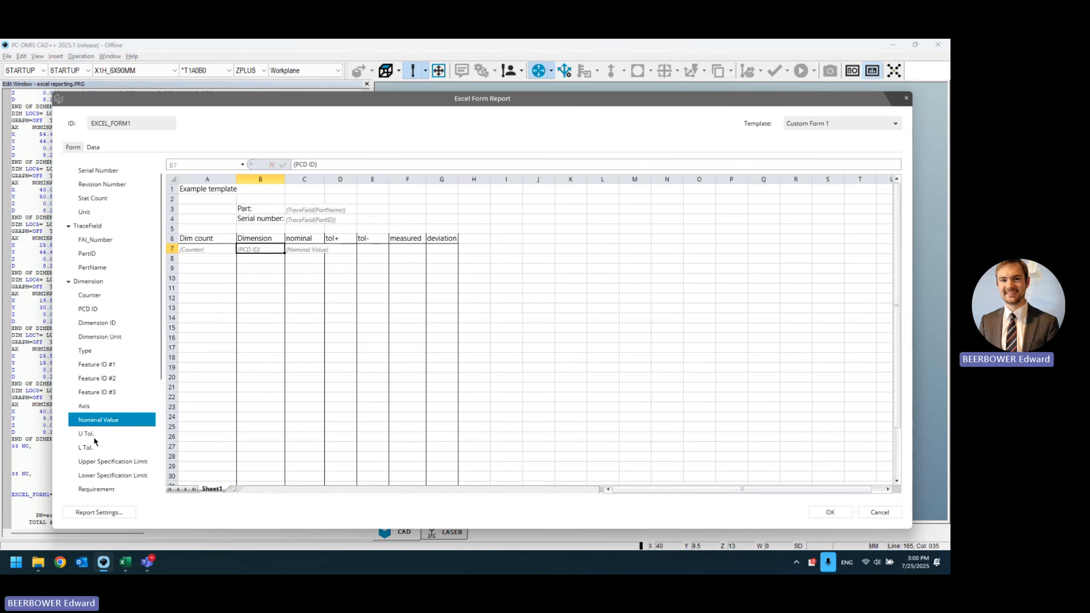
drag(94, 435, 340, 256)
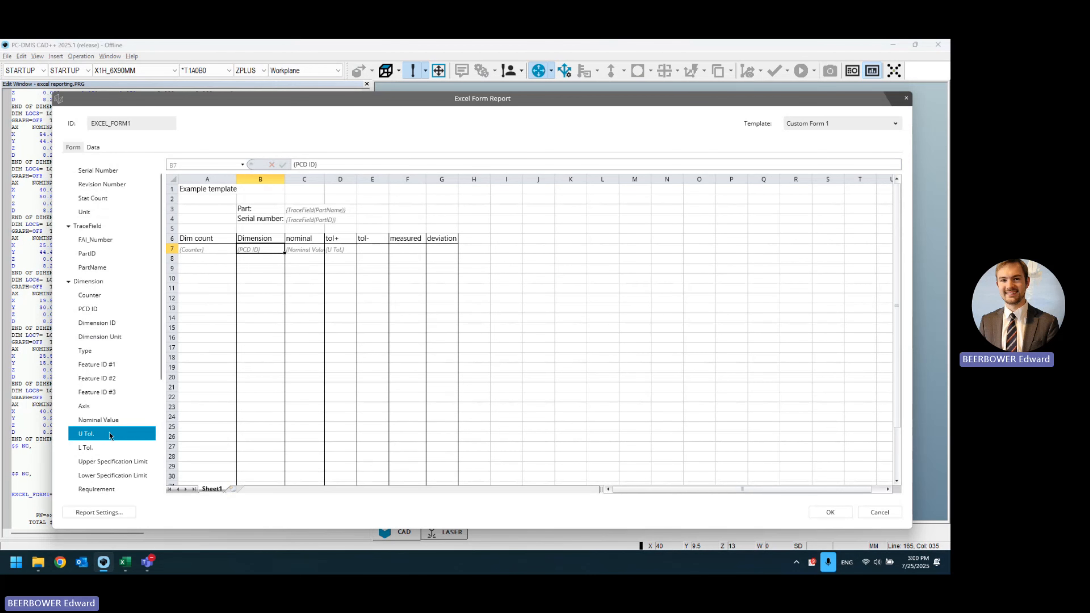
drag(91, 448, 363, 255)
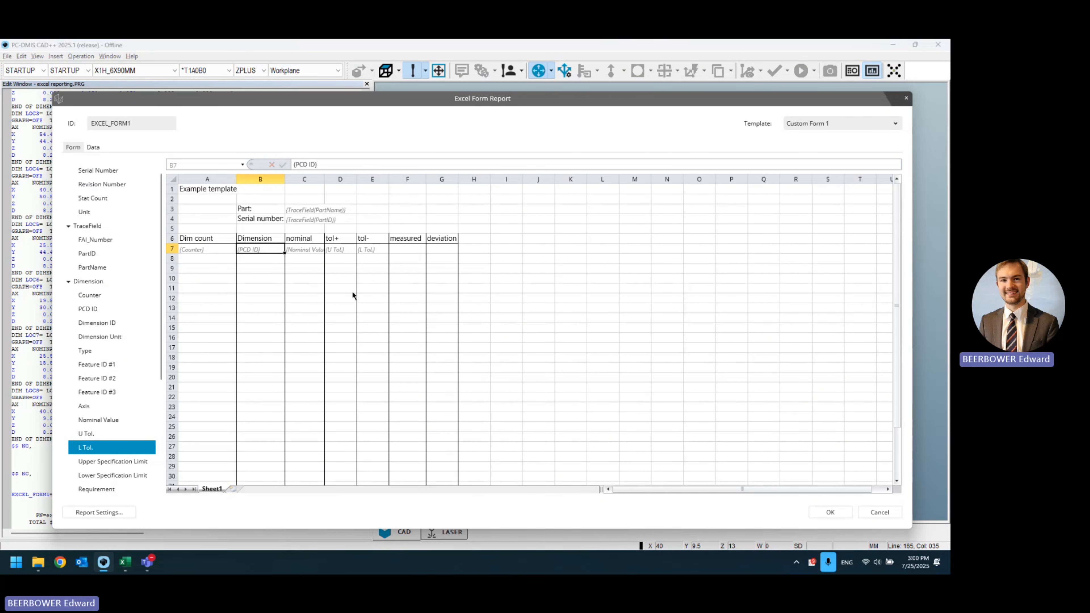
- Place the Measured Value field in F7 under measured and the Deviation field in G7 under deviation
scroll(115, 387, down, 3)
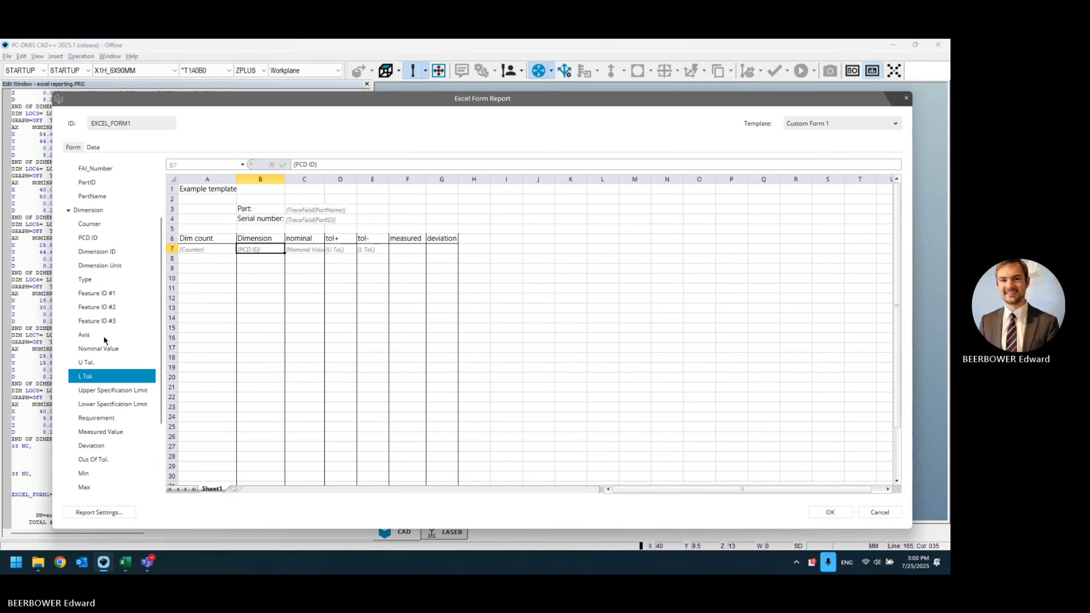
drag(100, 411, 400, 247)
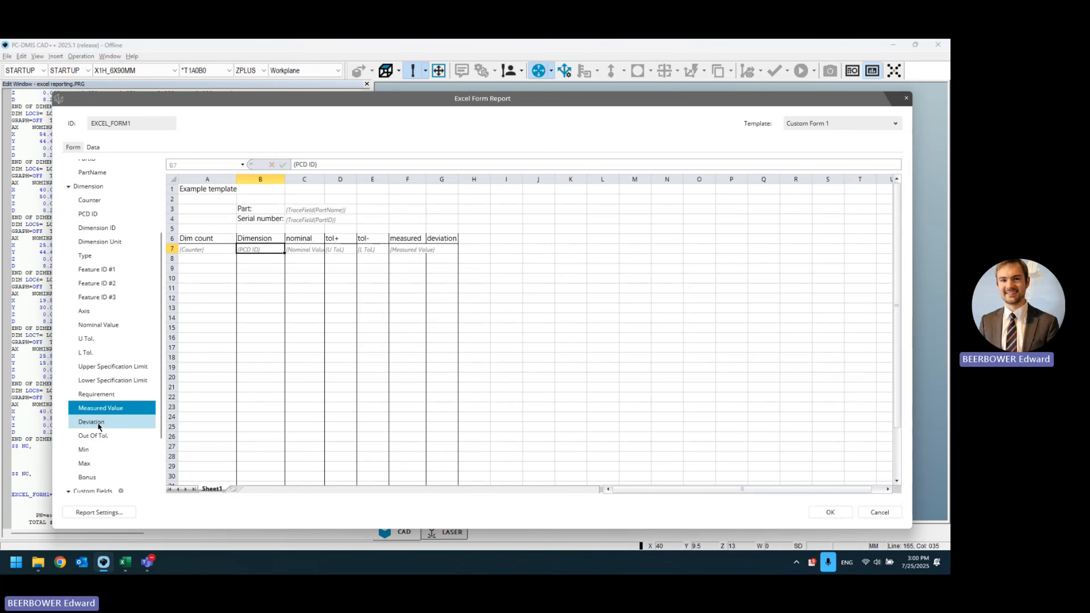
drag(98, 423, 433, 278)
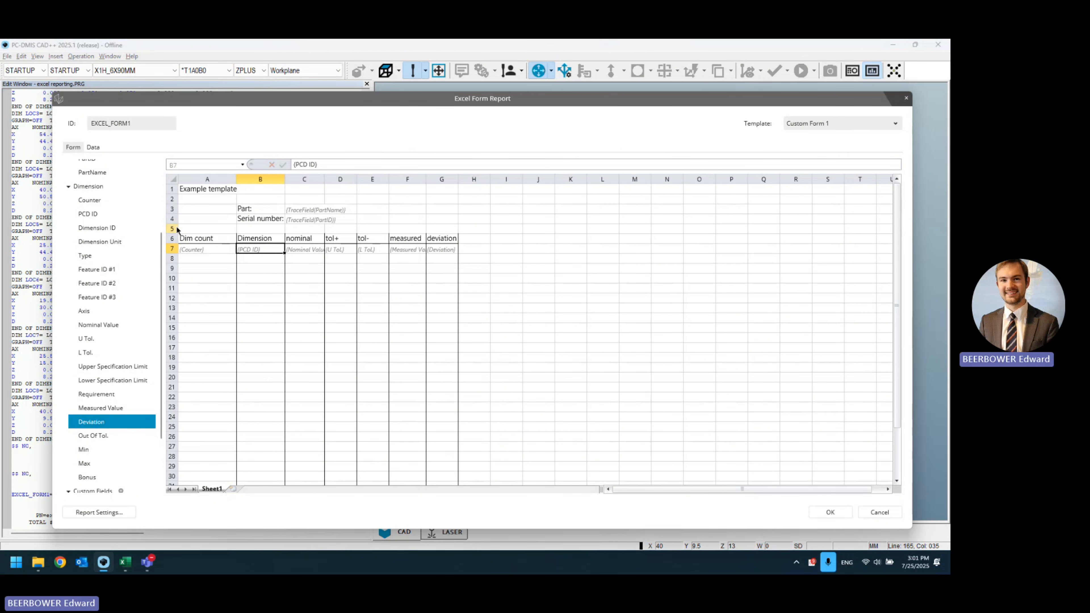
- Set the mapped field row A7:G7 as the data area and accept the Excel Form Report
drag(194, 245, 449, 250)
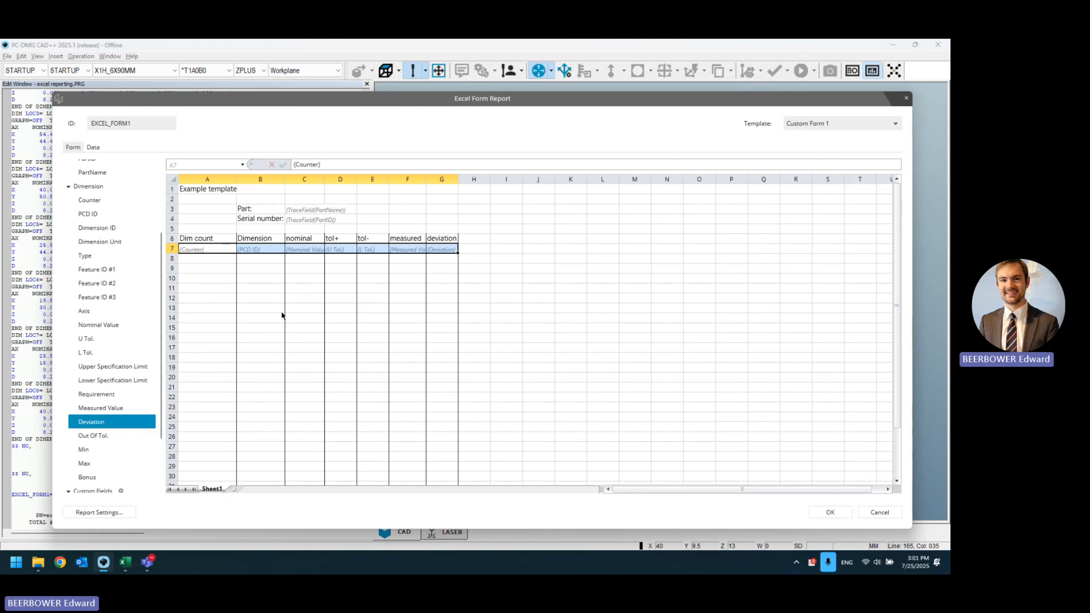
right_click(227, 248)
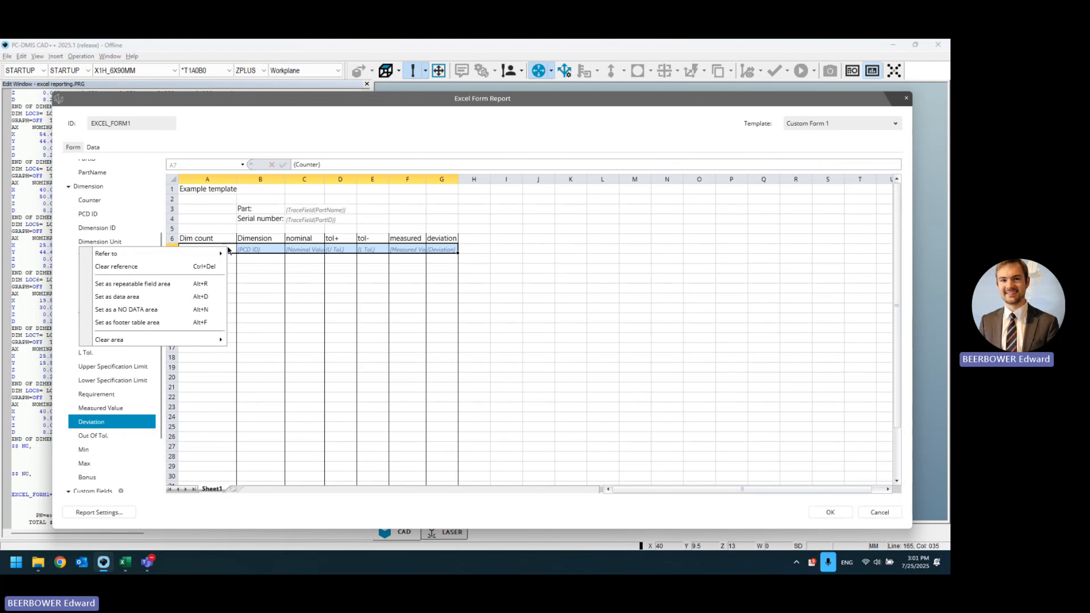
click(152, 294)
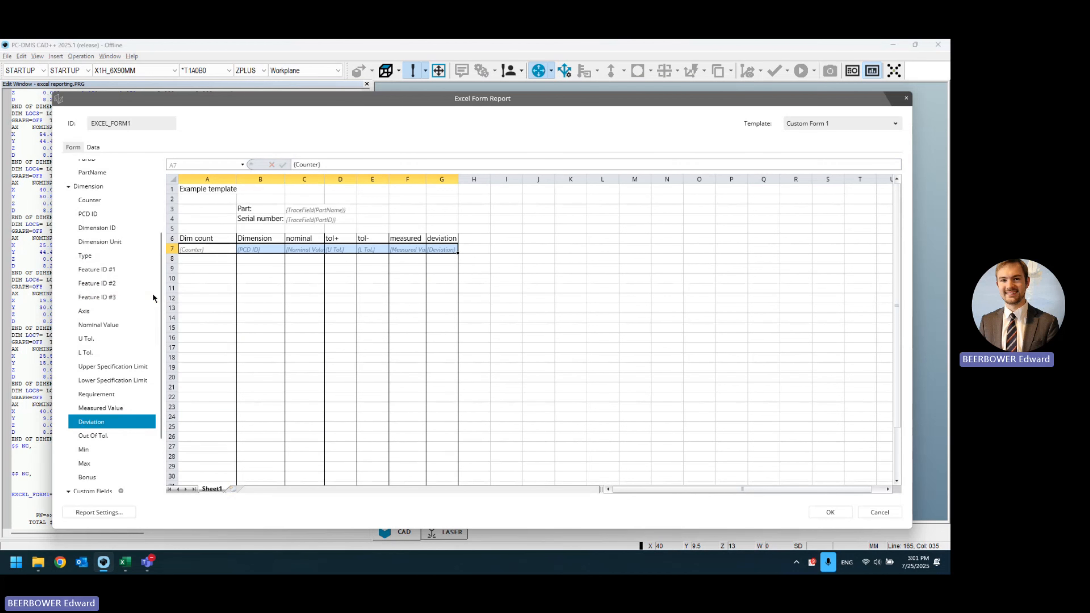
click(510, 252)
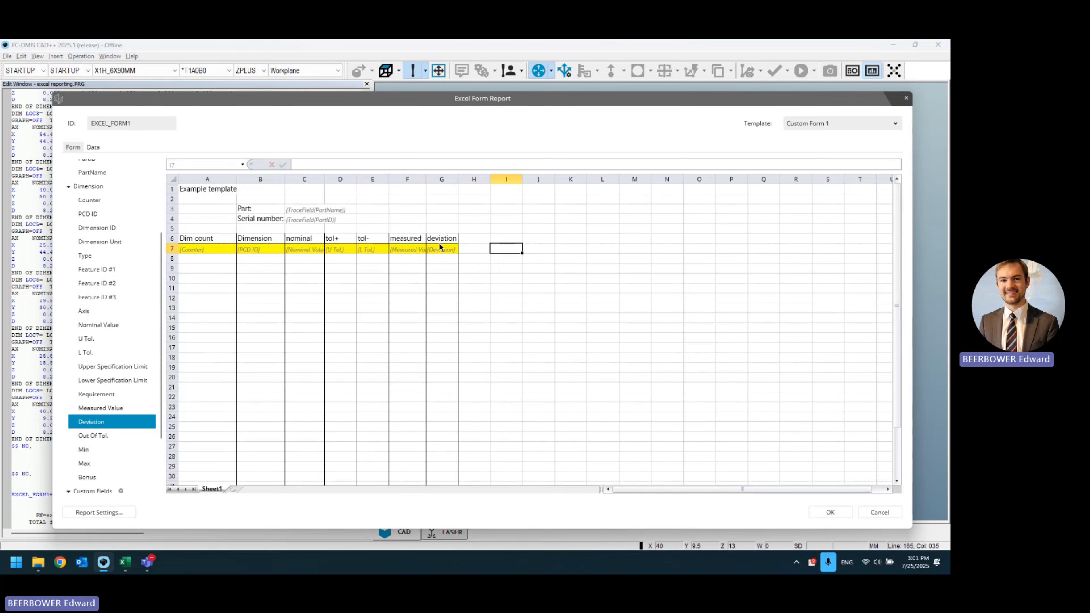
scroll(425, 302, down, 2)
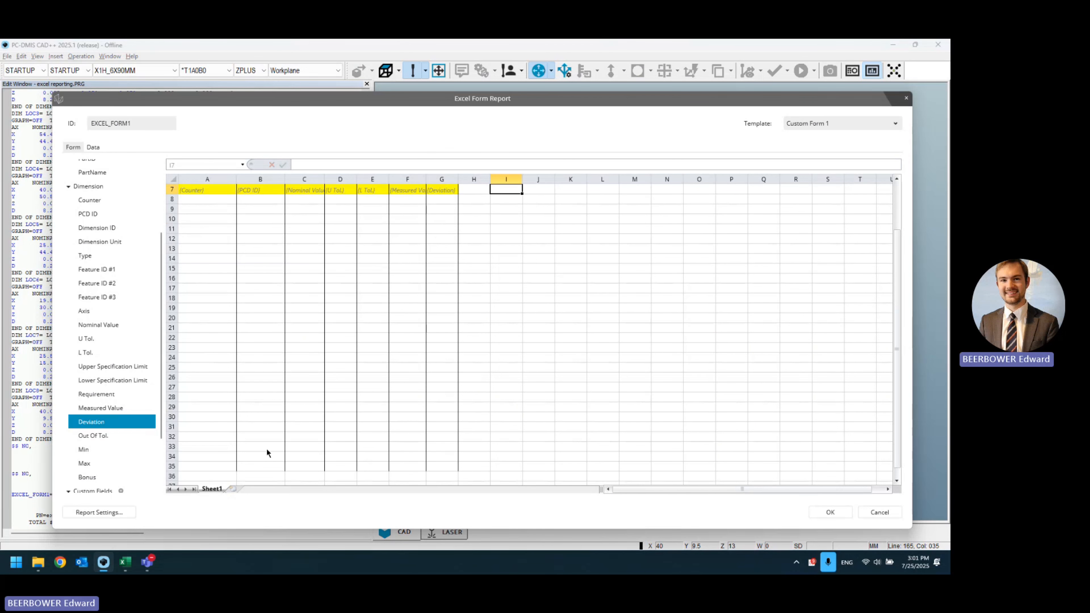
scroll(266, 448, up, 2)
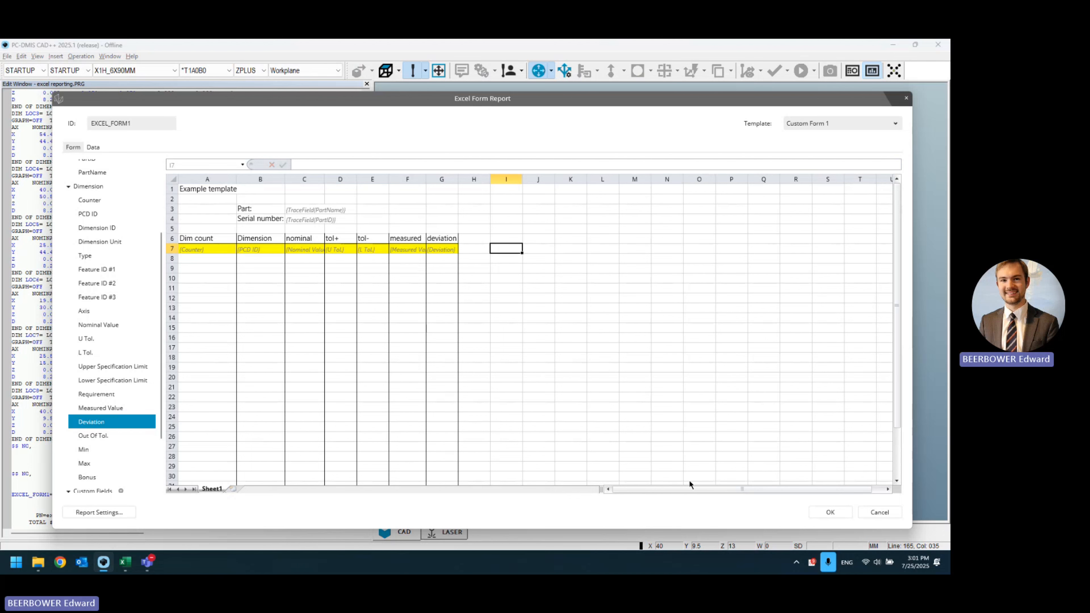
click(844, 513)
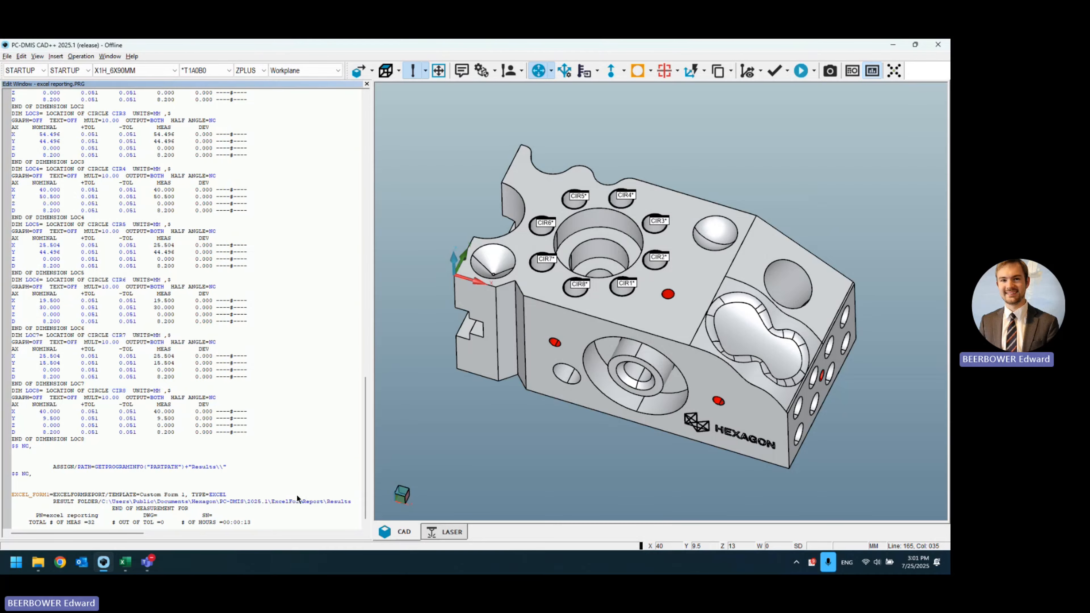
- Switch to the Templates folder in File Explorer, check its path and look for the Custom Form 1 layout file, then minimize the window
key(alt+Tab)
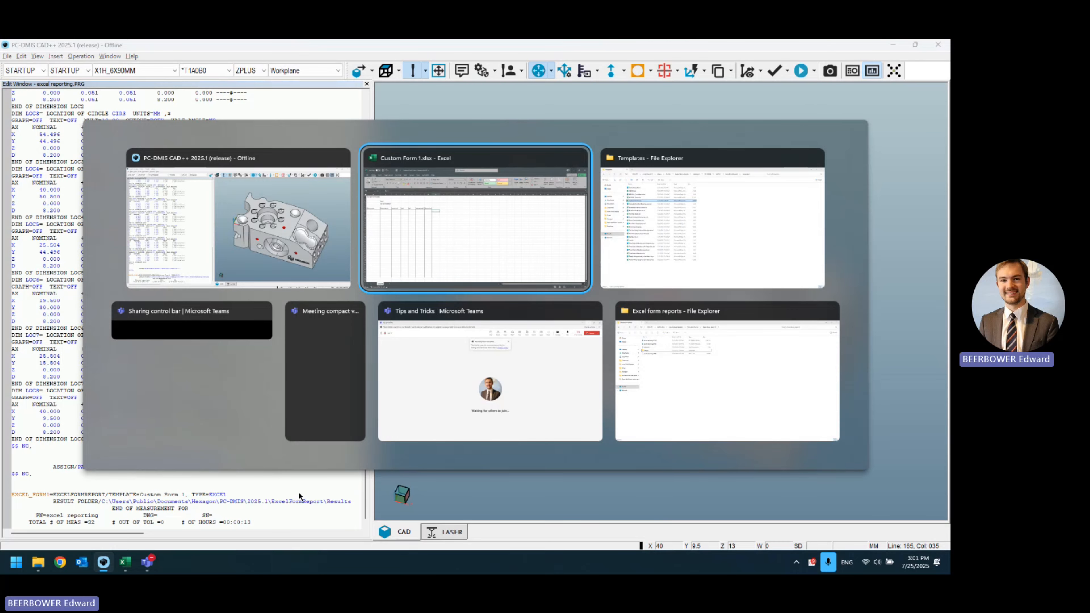
key(alt+Tab)
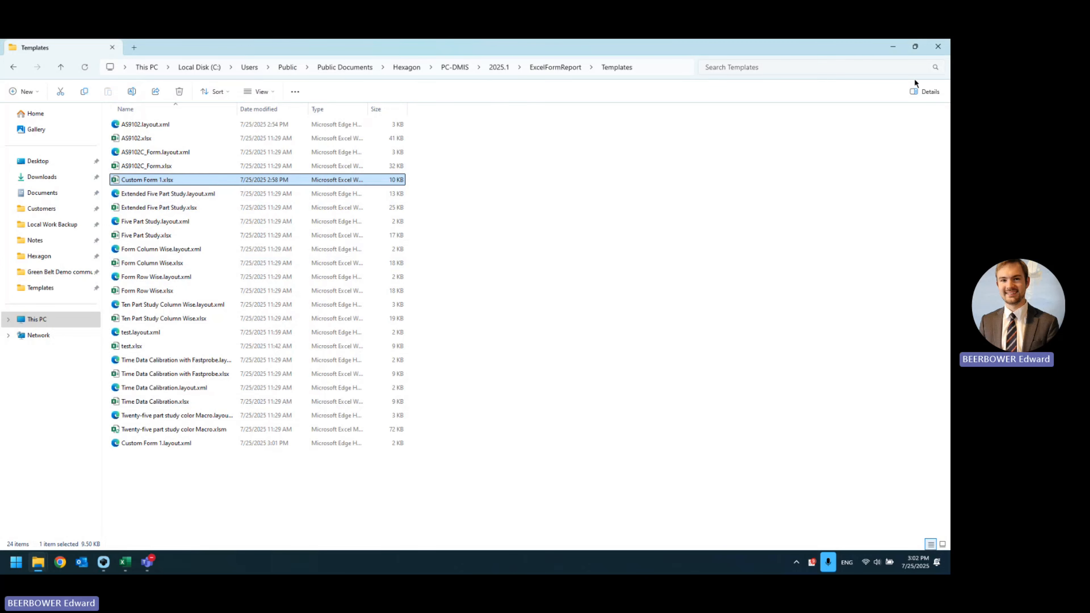
click(669, 67)
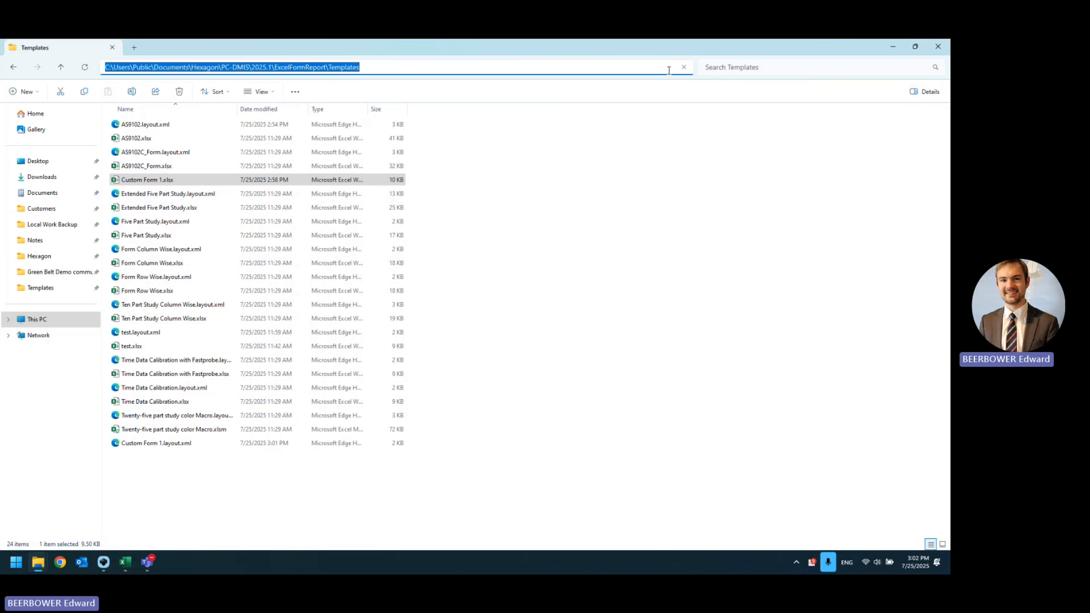
click(593, 168)
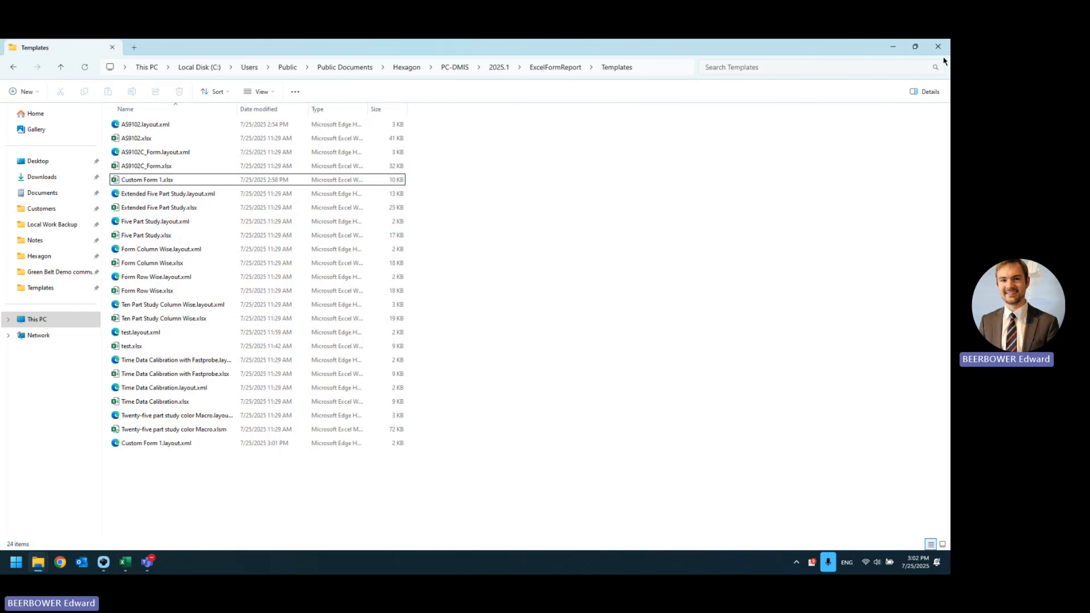
click(894, 46)
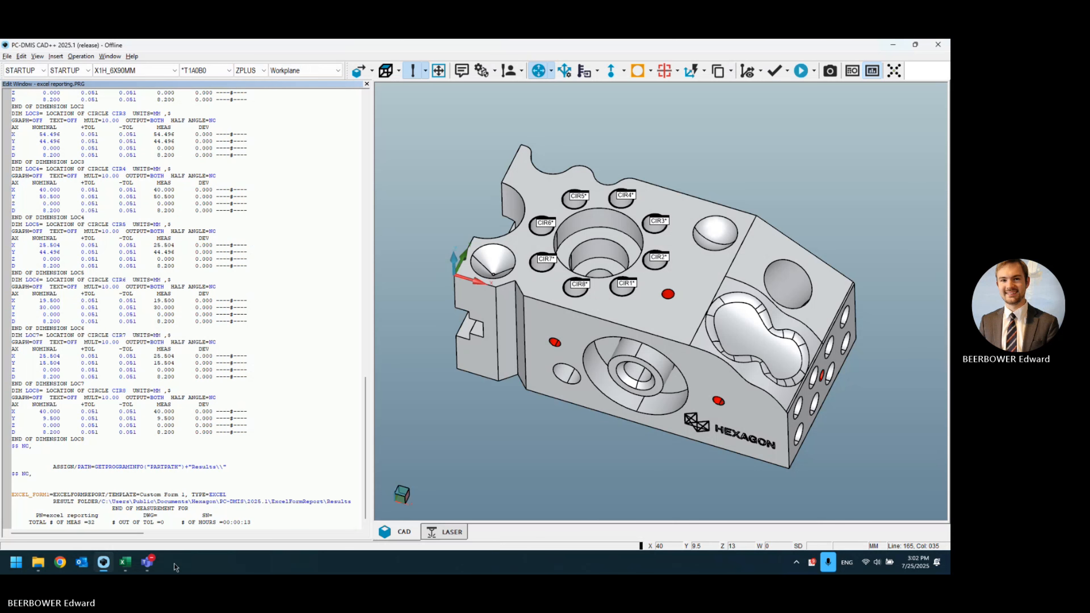
- Reopen the Excel Form Report command, set the report file type to CSV (Comma delimited) in its report settings and accept the form
double_click(189, 508)
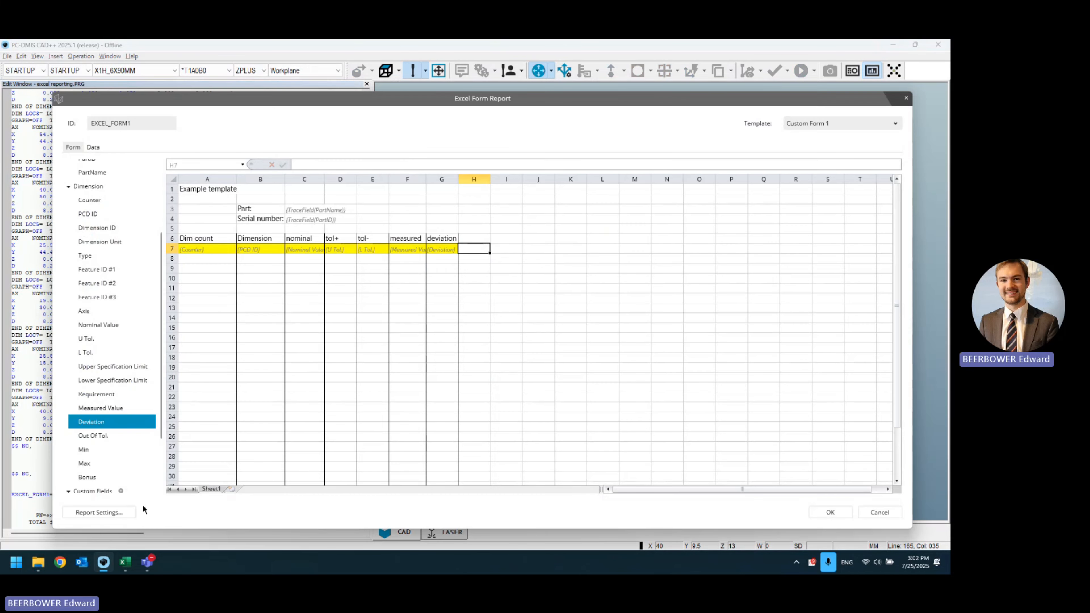
scroll(121, 437, down, 3)
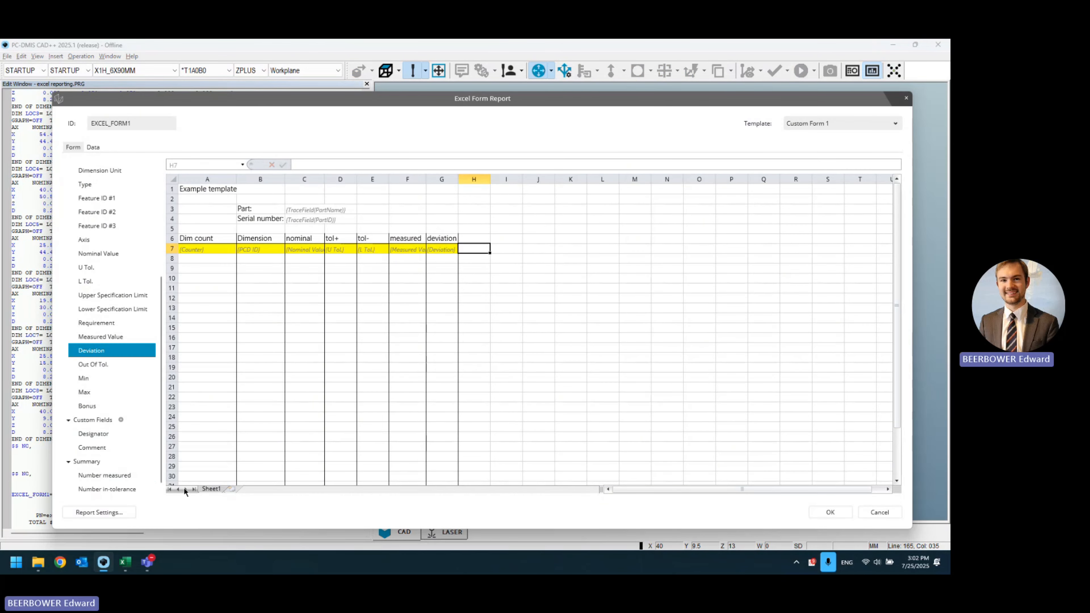
click(109, 513)
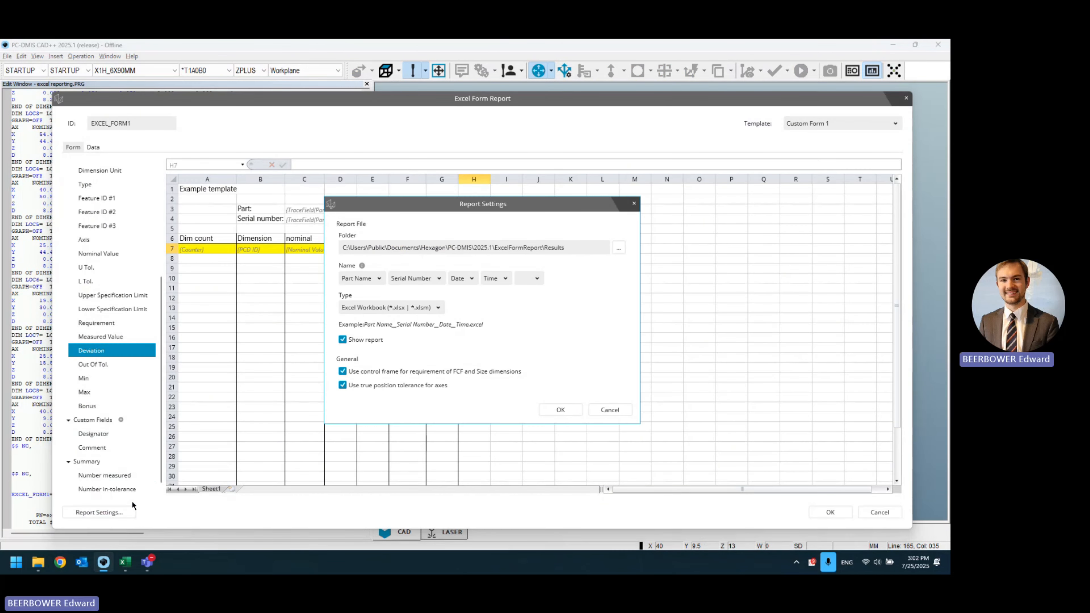
triple_click(584, 248)
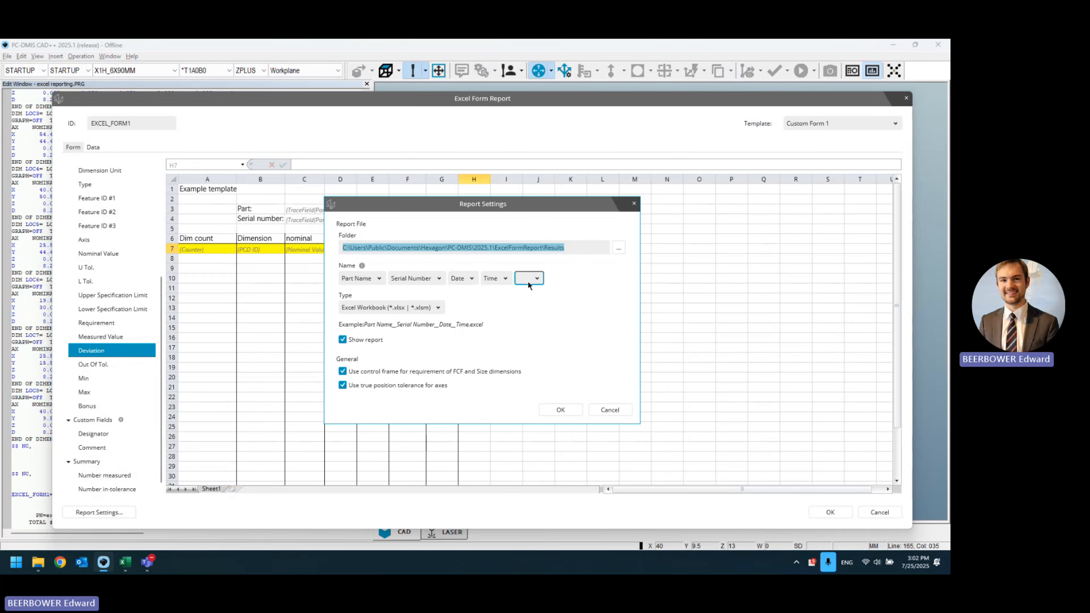
click(437, 309)
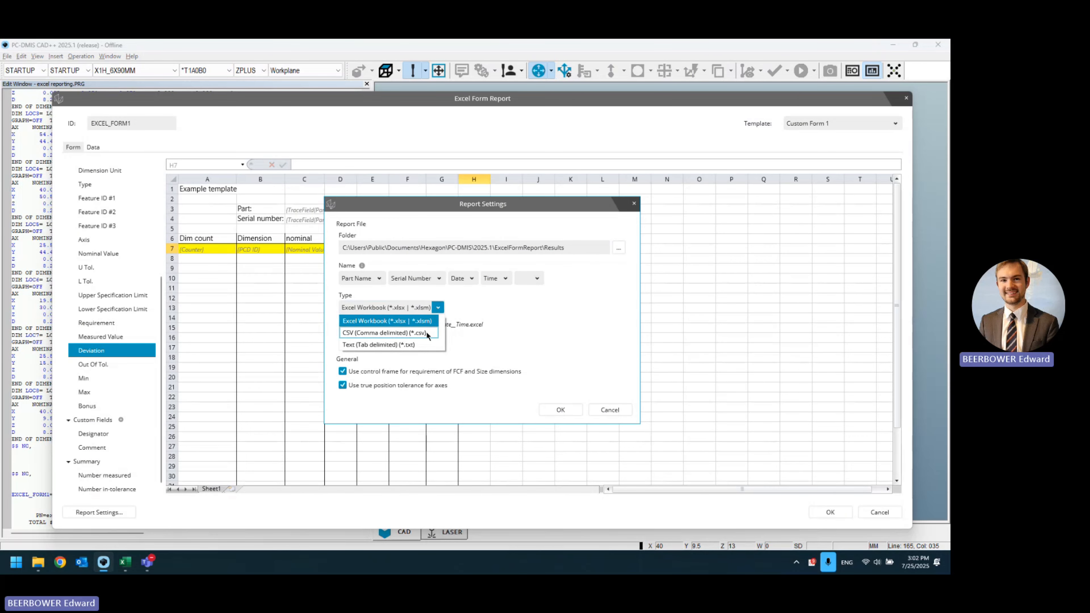
click(426, 332)
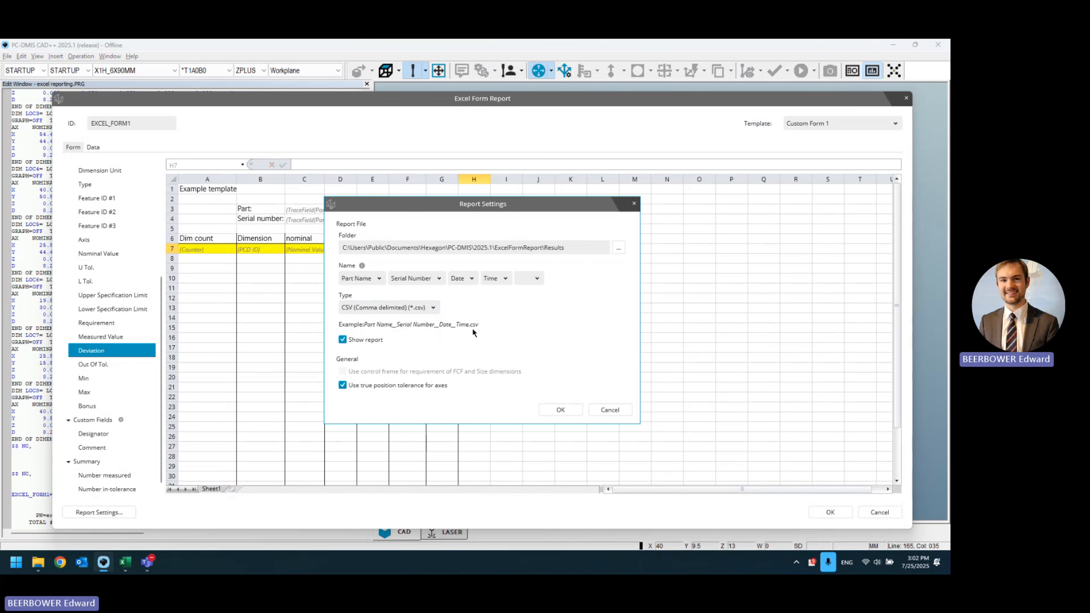
click(576, 411)
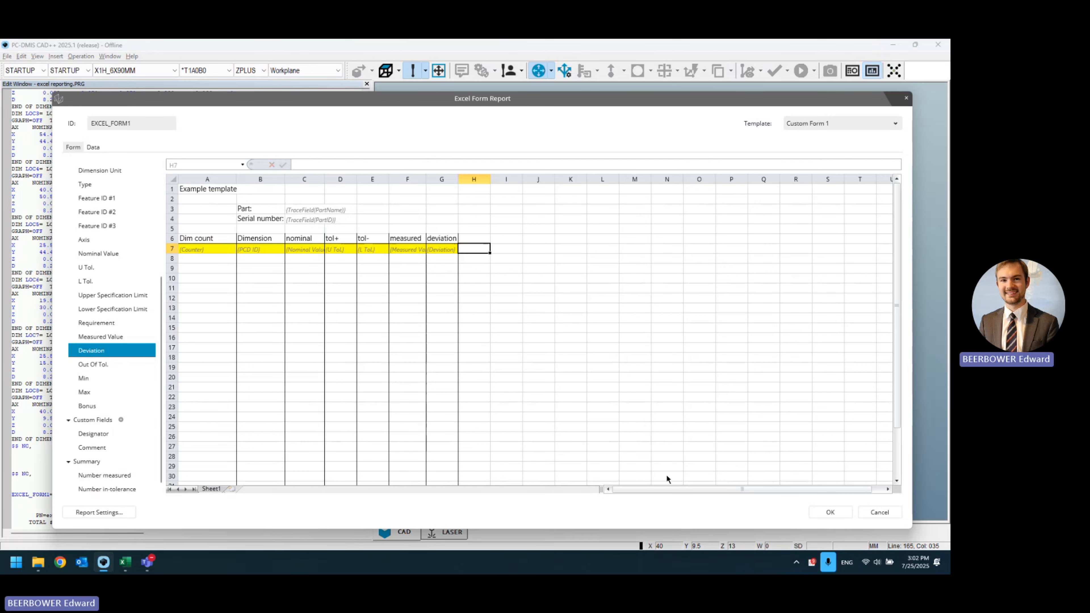
click(819, 512)
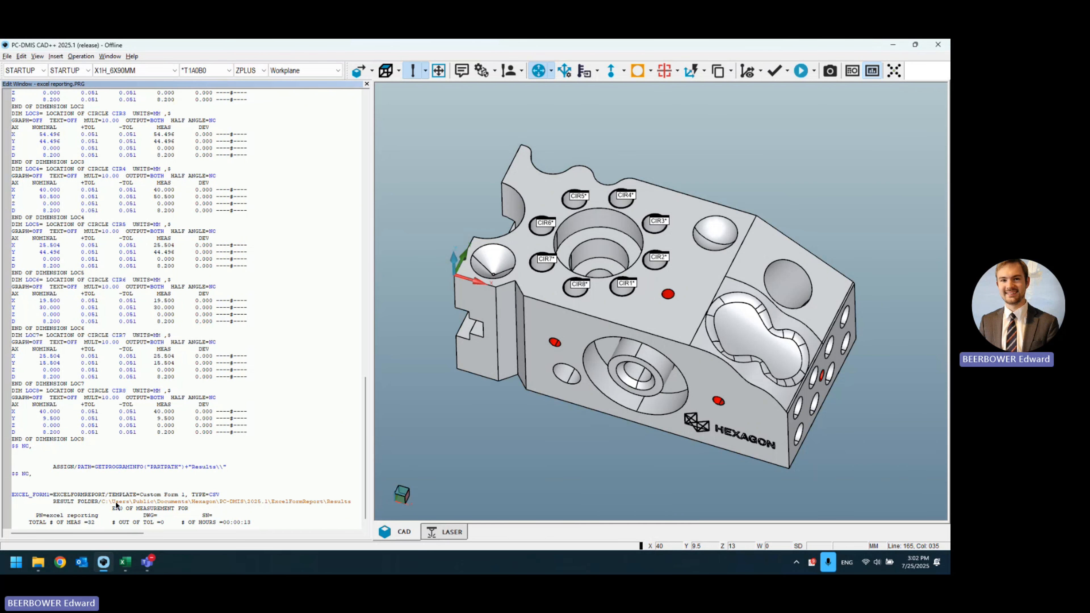
- Examine the result folder path and the type parameter of the EXCEL_FORM1 command in the program code
drag(101, 501, 352, 504)
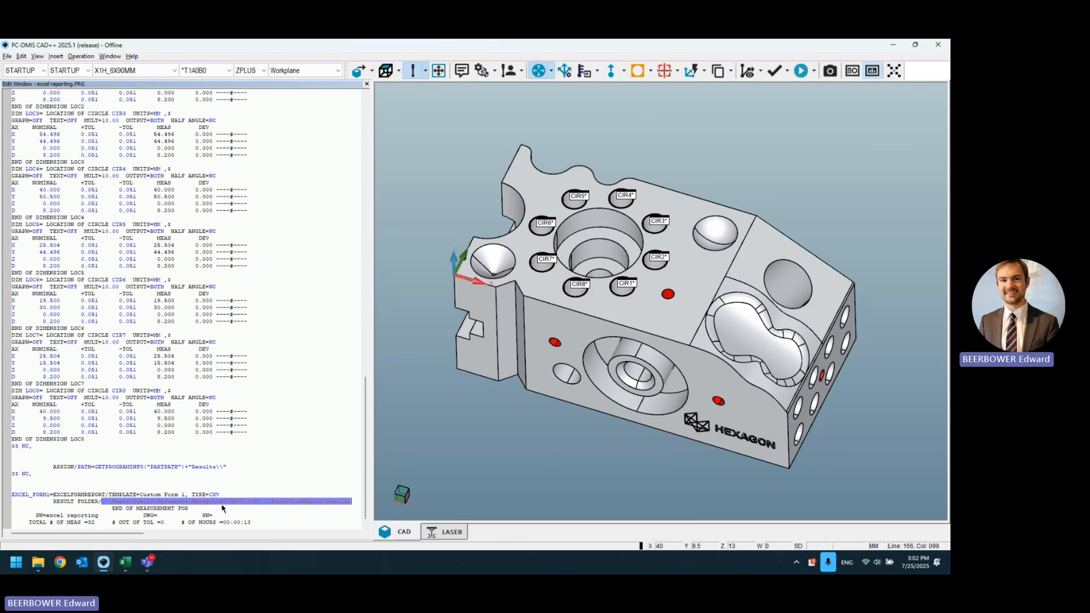
click(223, 497)
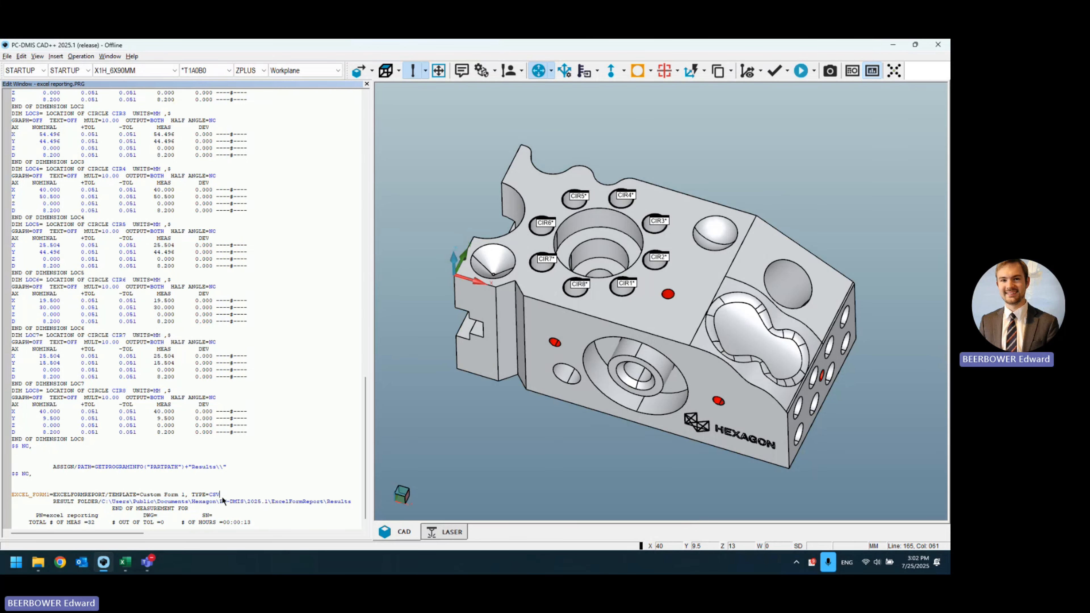
click(145, 502)
- Check the ASSIGN/PATH line in the program and switch to the Excel form reports folder in File Explorer
mouse_move(172, 467)
click(37, 563)
click(60, 489)
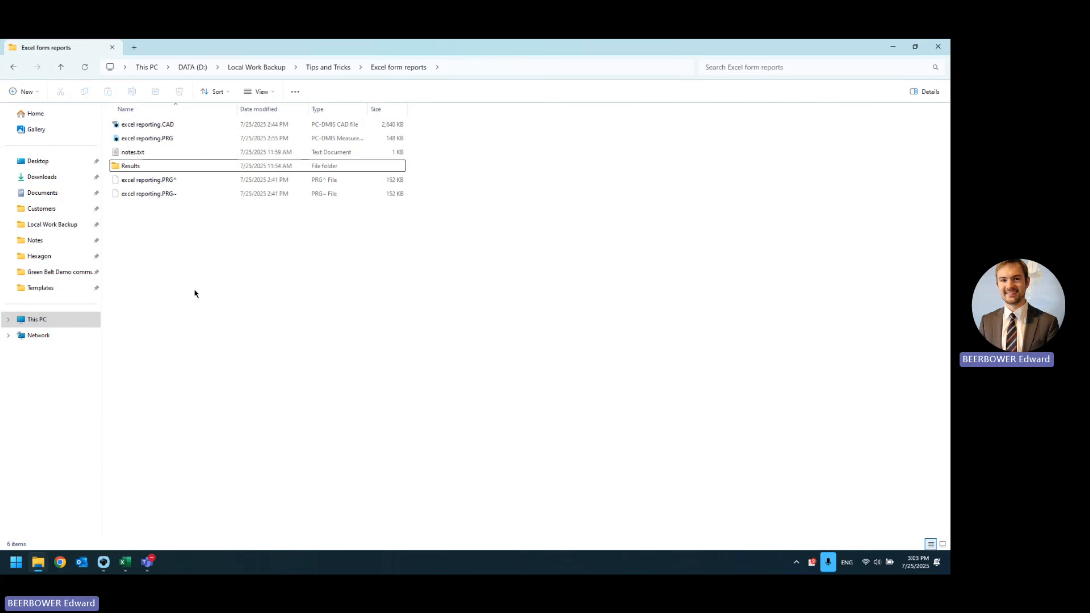
- Locate the Results folder inside the Excel form reports folder, clear its selection and switch back to PC-DMIS
click(172, 168)
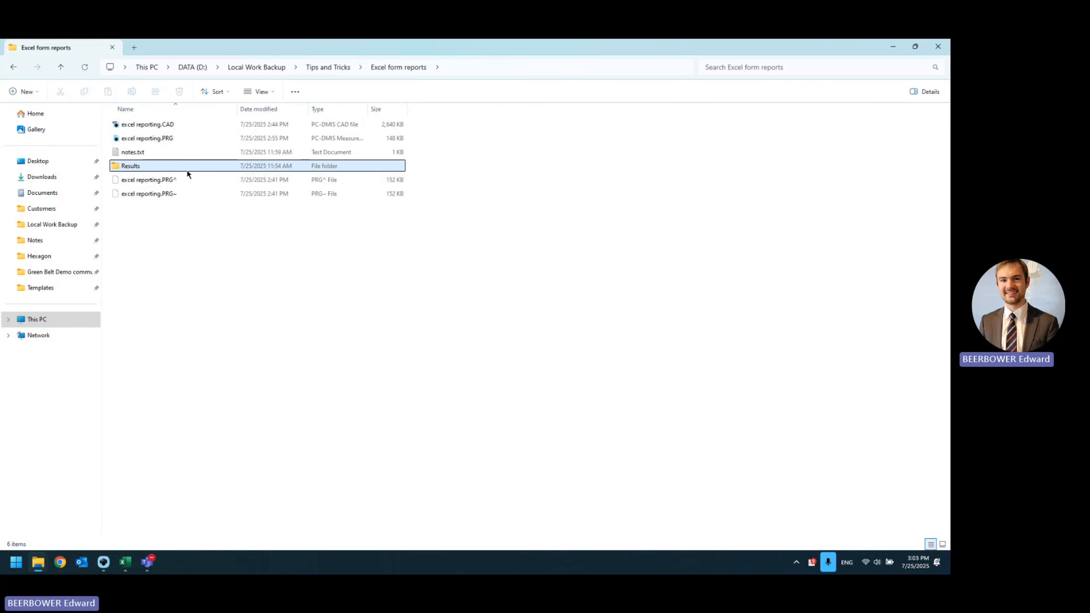
click(316, 302)
key(alt+Tab)
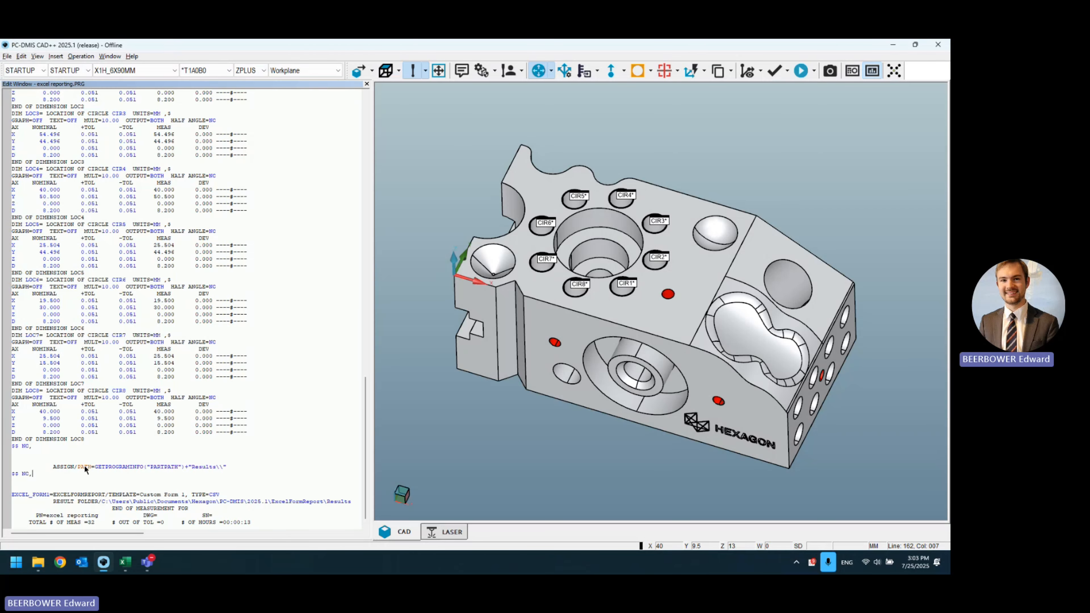
- Set the EXCEL_FORM1 command's result folder to PATH and accept it as a reference to the assigned variable
click(125, 505)
text(PATH)
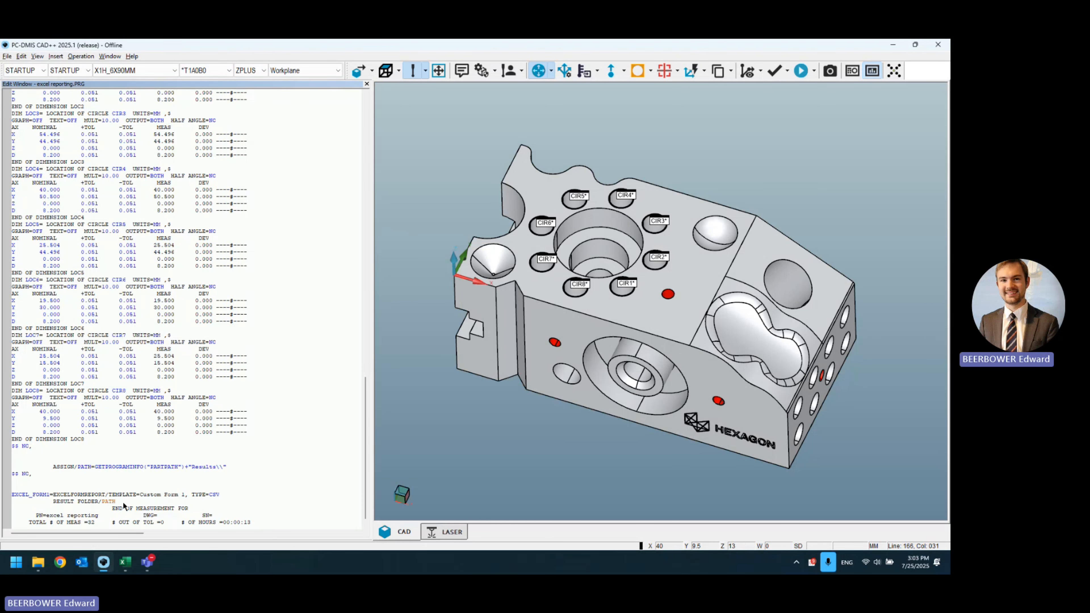
click(248, 488)
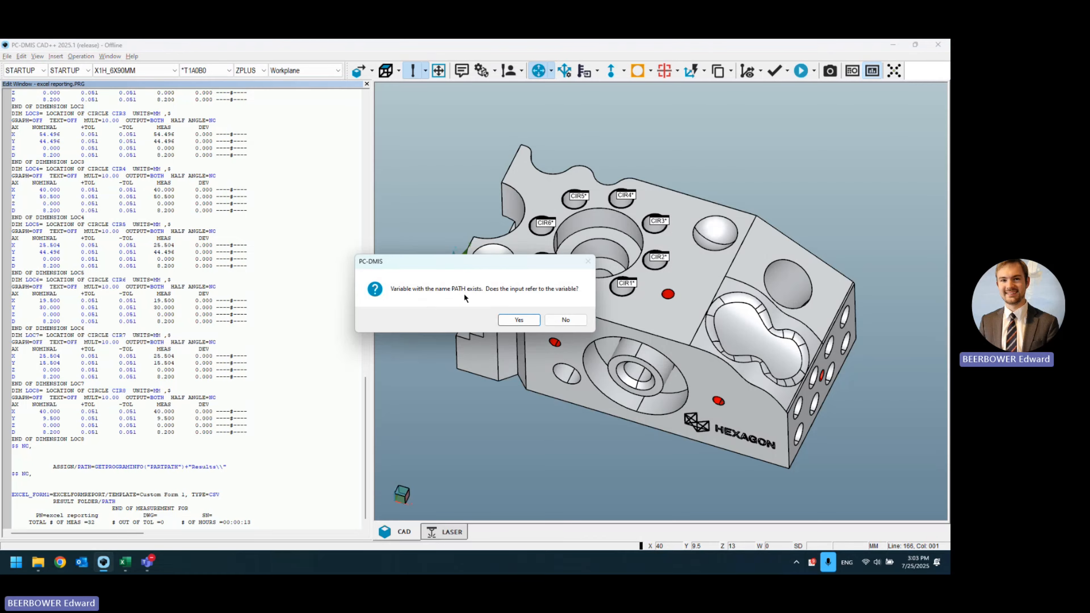
click(520, 320)
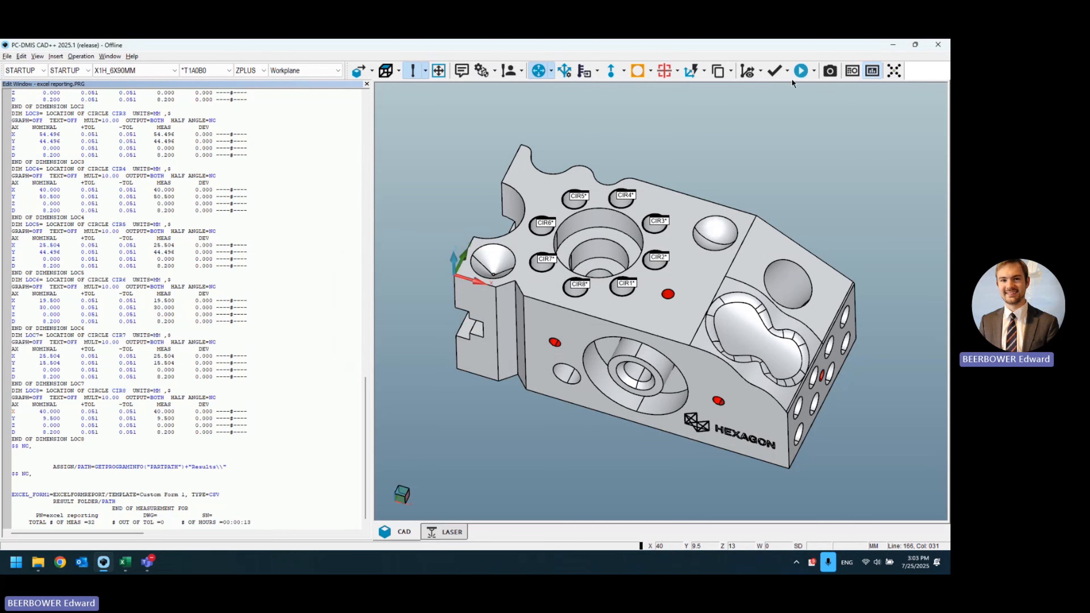
- Execute the measurement routine with the default trace field values, then review the generated CSV report from top to bottom and close it
click(802, 72)
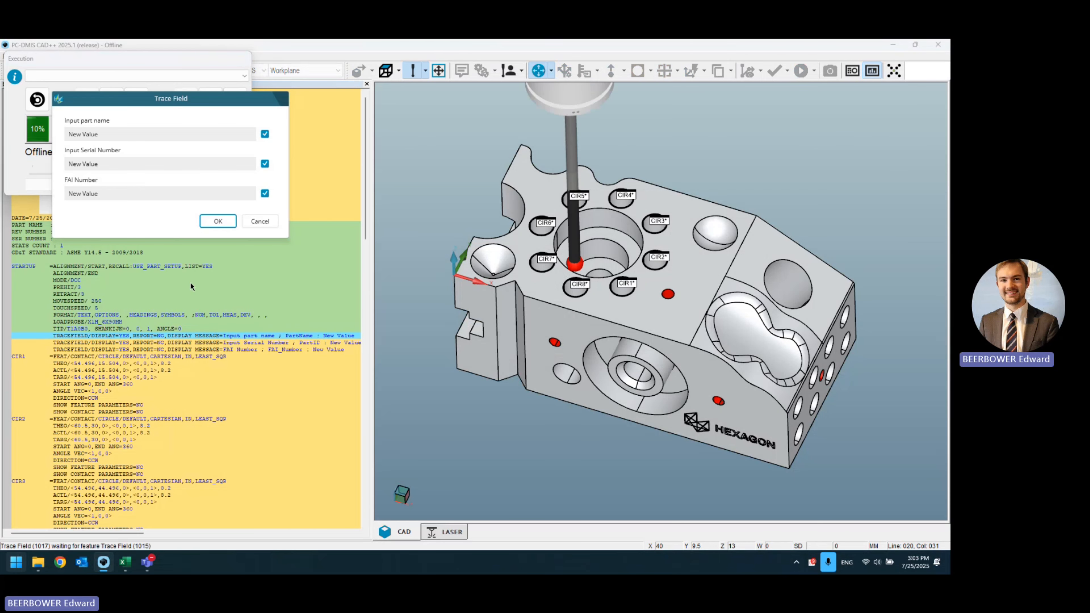
click(218, 222)
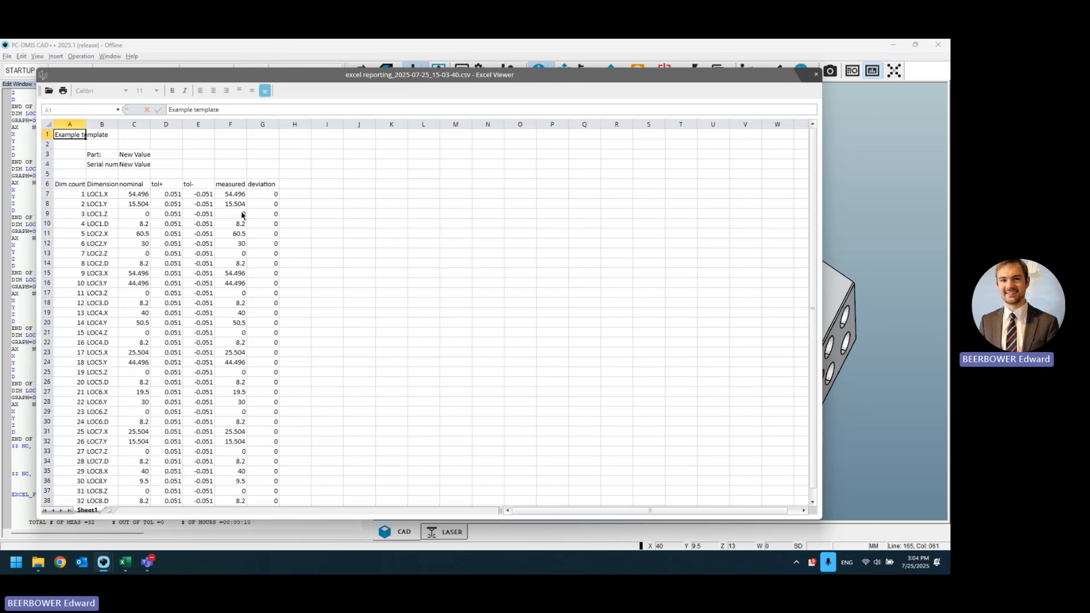
scroll(243, 214, down, 4)
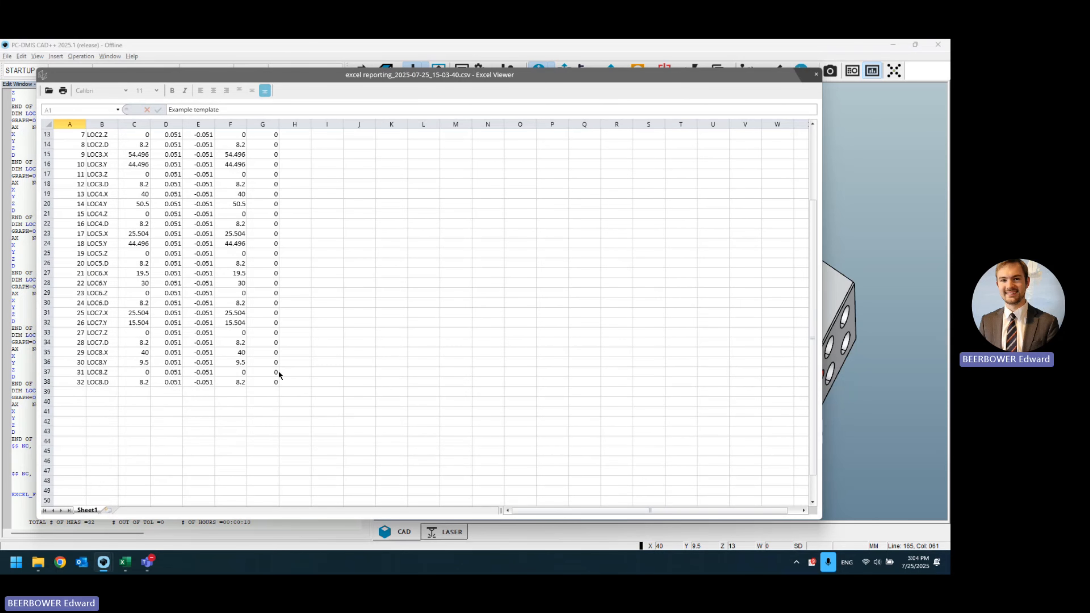
scroll(281, 373, up, 4)
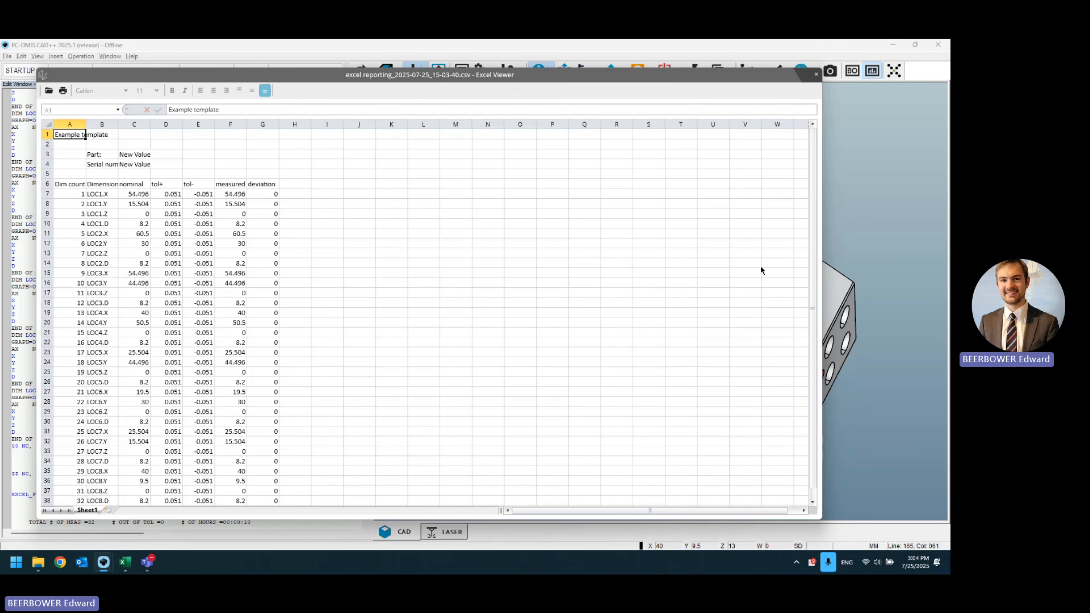
click(816, 74)
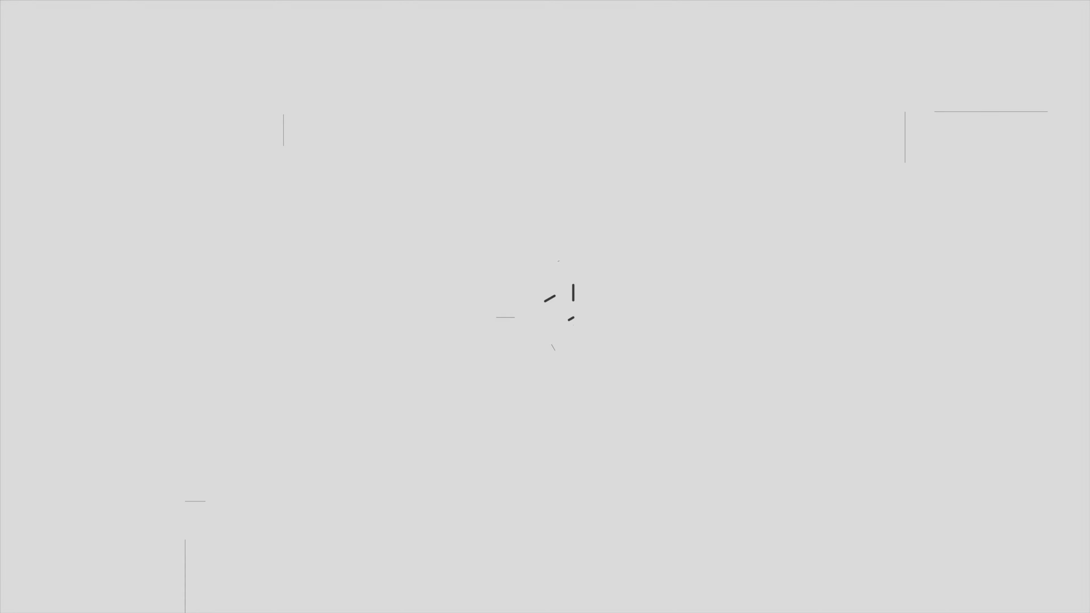